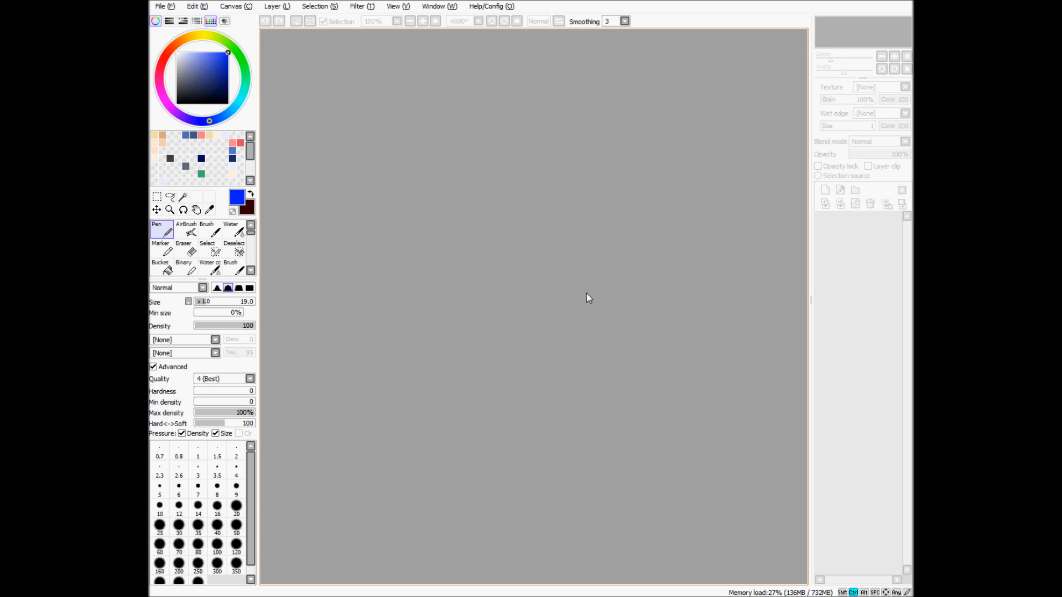
# Create a new canvas of 3200 x 2400 pixels at 72 pixels per inch
pyautogui.hotkey('ctrl', 'n')
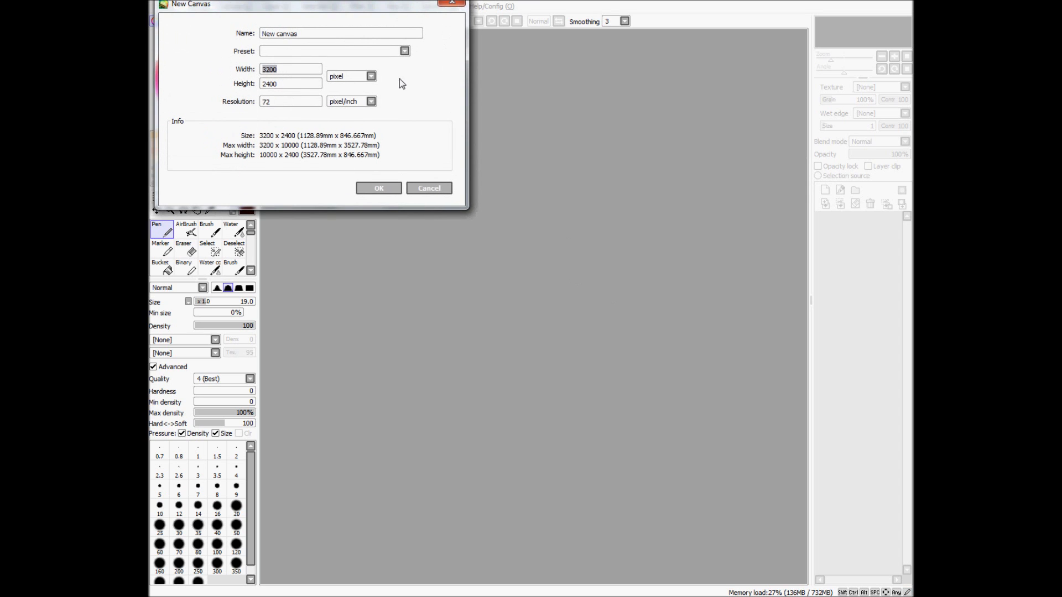
pyautogui.click(380, 178)
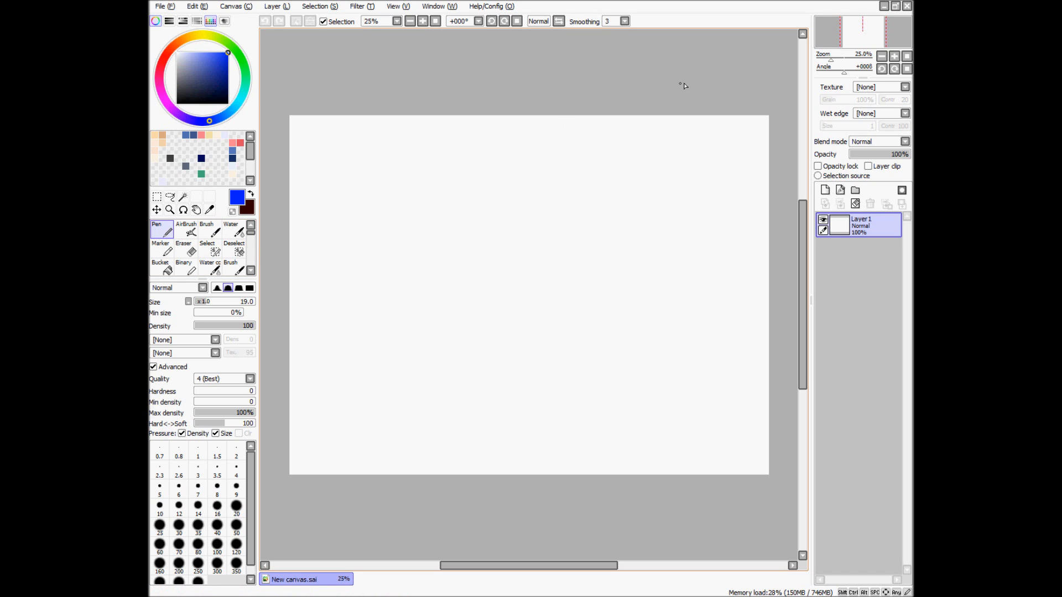
pyautogui.click(839, 231)
pyautogui.click(625, 22)
pyautogui.click(625, 22)
pyautogui.click(624, 21)
pyautogui.click(624, 22)
pyautogui.click(624, 21)
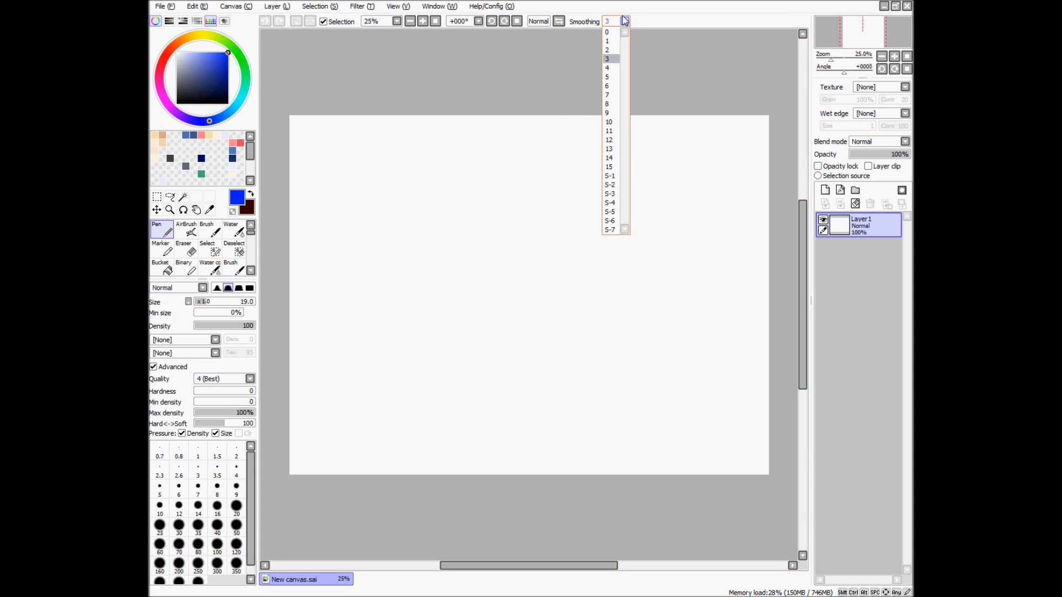
pyautogui.click(624, 23)
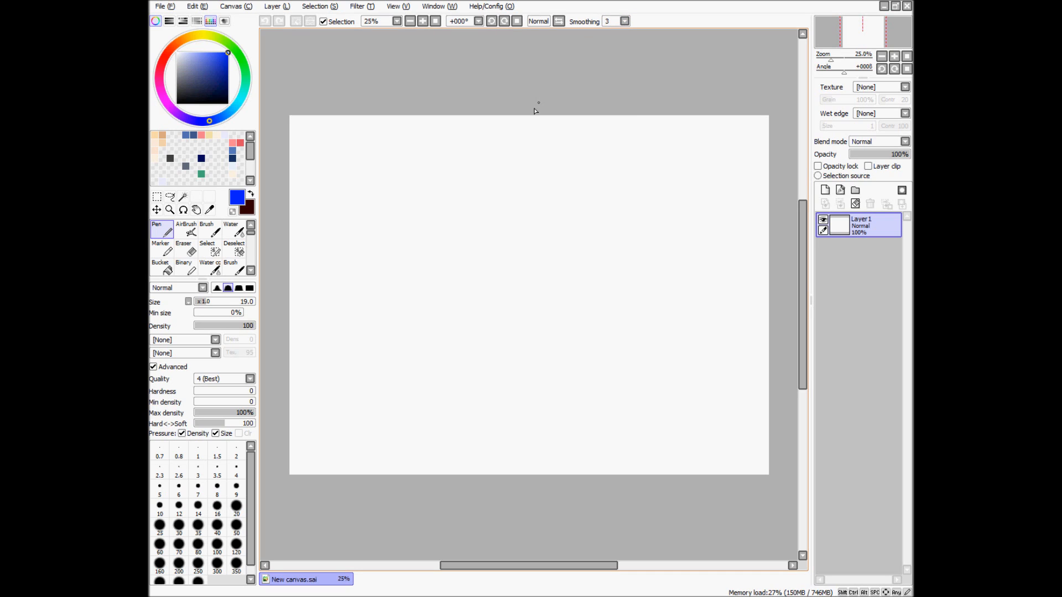
# Draw a zigzag line, a long wavy vertical line and a large circle with the Pen at smoothing 3
pyautogui.moveTo(452, 157)
pyautogui.mouseDown()
pyautogui.moveTo(468, 193)
pyautogui.moveTo(556, 207)
pyautogui.mouseUp()
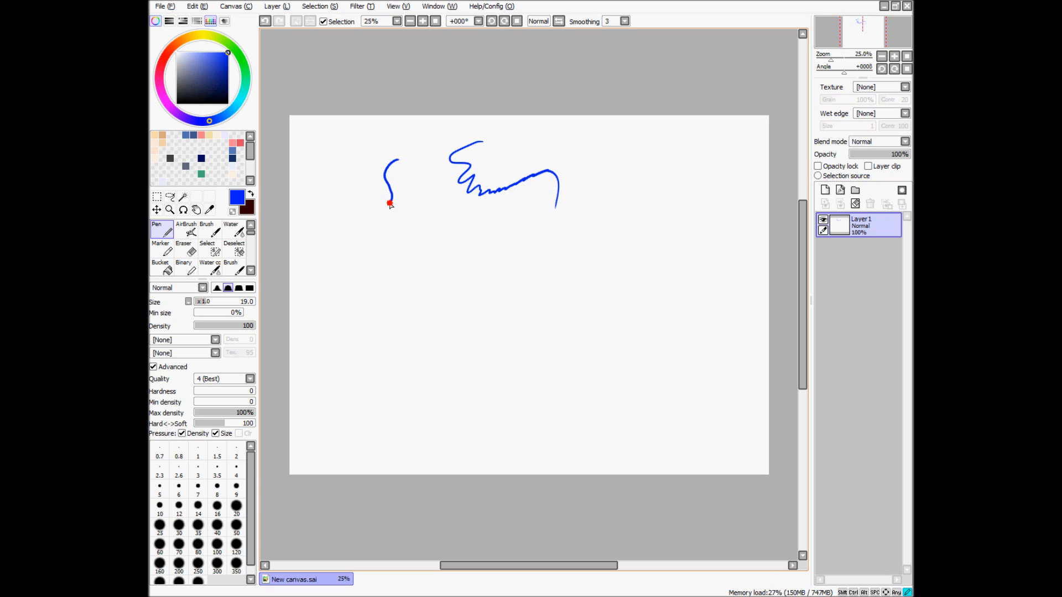
pyautogui.moveTo(385, 253)
pyautogui.mouseDown()
pyautogui.moveTo(380, 293)
pyautogui.moveTo(398, 391)
pyautogui.mouseUp()
pyautogui.moveTo(489, 245)
pyautogui.mouseDown()
pyautogui.moveTo(461, 268)
pyautogui.moveTo(453, 336)
pyautogui.moveTo(482, 358)
pyautogui.moveTo(556, 328)
pyautogui.moveTo(546, 270)
pyautogui.moveTo(485, 263)
pyautogui.mouseUp()
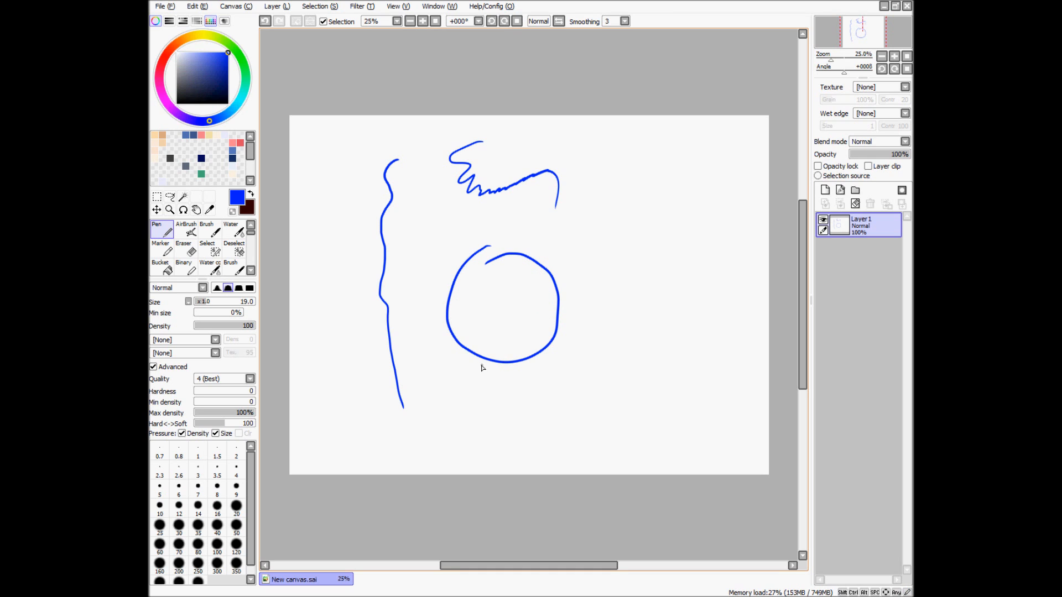
pyautogui.scroll(5, 558, 315)
pyautogui.hotkey('ctrl', '0')
# Set the stroke smoothing to 15 and draw a small circle to the right of the zigzag line
pyautogui.click(625, 22)
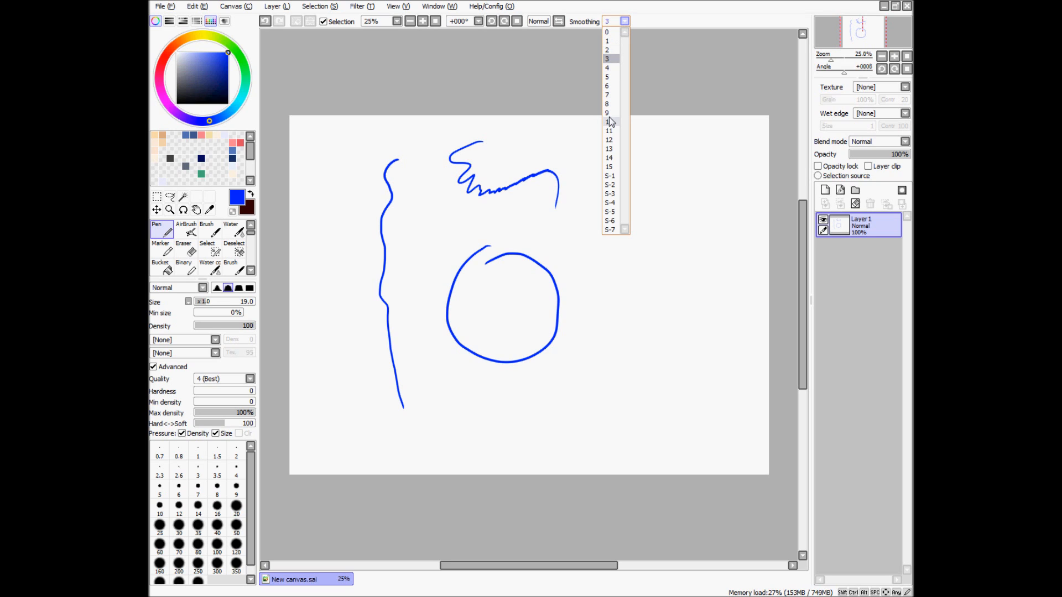
pyautogui.click(610, 167)
pyautogui.moveTo(628, 152)
pyautogui.mouseDown()
pyautogui.moveTo(598, 203)
pyautogui.moveTo(635, 217)
pyautogui.moveTo(654, 157)
pyautogui.moveTo(617, 150)
pyautogui.mouseUp()
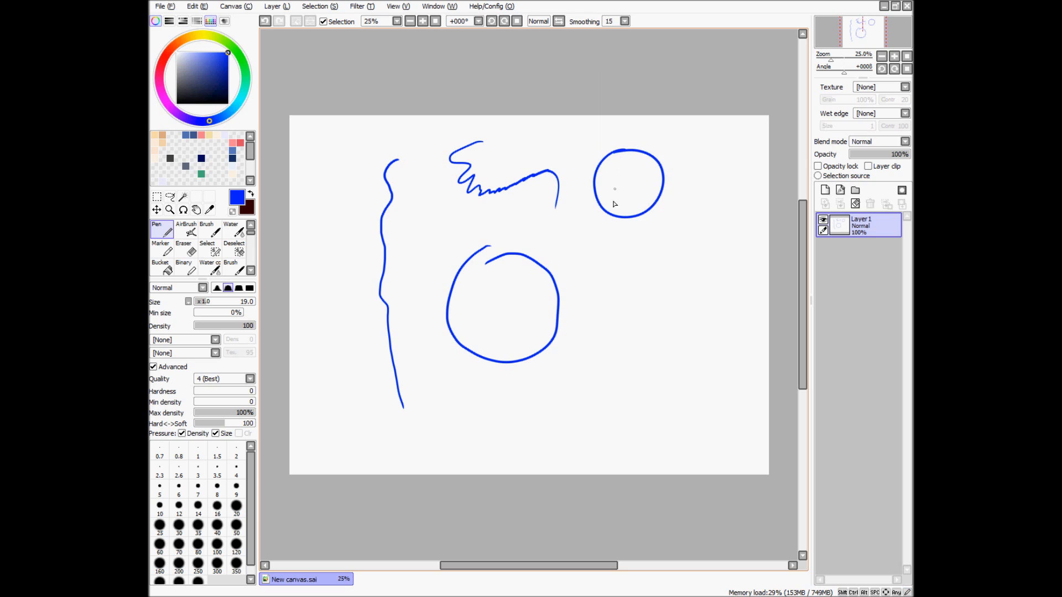
# Set the smoothing to S-3, draw another circle below the small one, and inspect its line up close
pyautogui.click(624, 21)
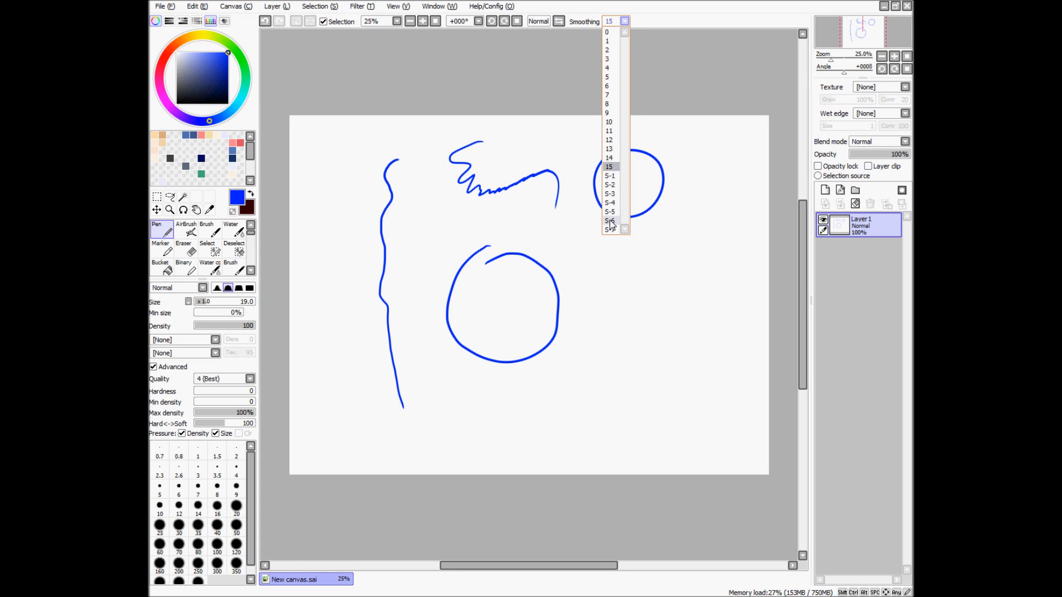
pyautogui.click(611, 194)
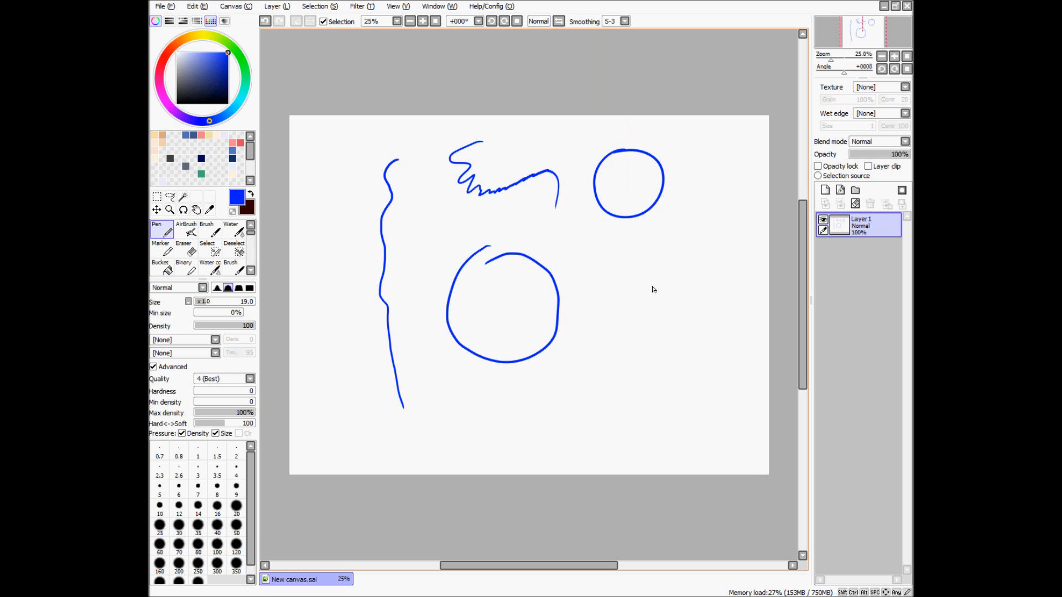
pyautogui.moveTo(606, 287)
pyautogui.mouseDown()
pyautogui.moveTo(669, 344)
pyautogui.moveTo(630, 270)
pyautogui.mouseUp()
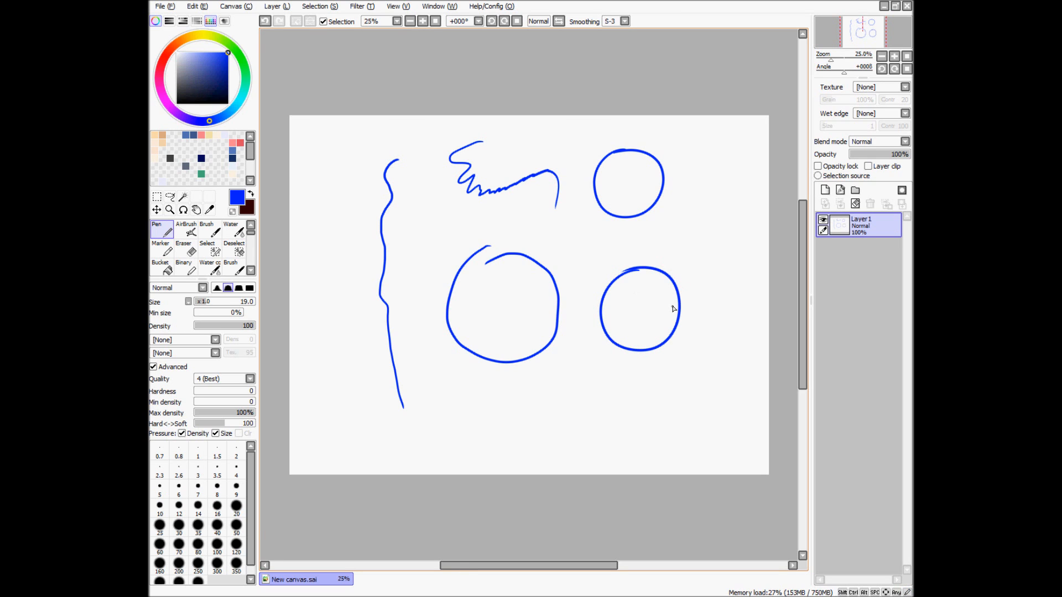
pyautogui.scroll(1, 668, 304)
pyautogui.scroll(2, 664, 304)
pyautogui.scroll(-2, 647, 303)
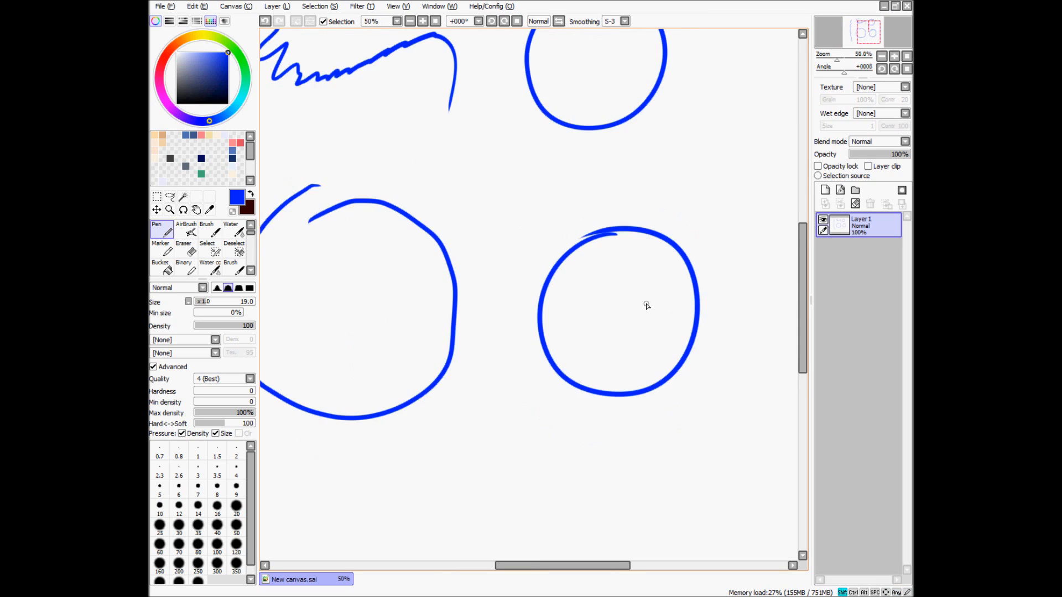
pyautogui.scroll(1, 526, 321)
pyautogui.scroll(-2, 607, 245)
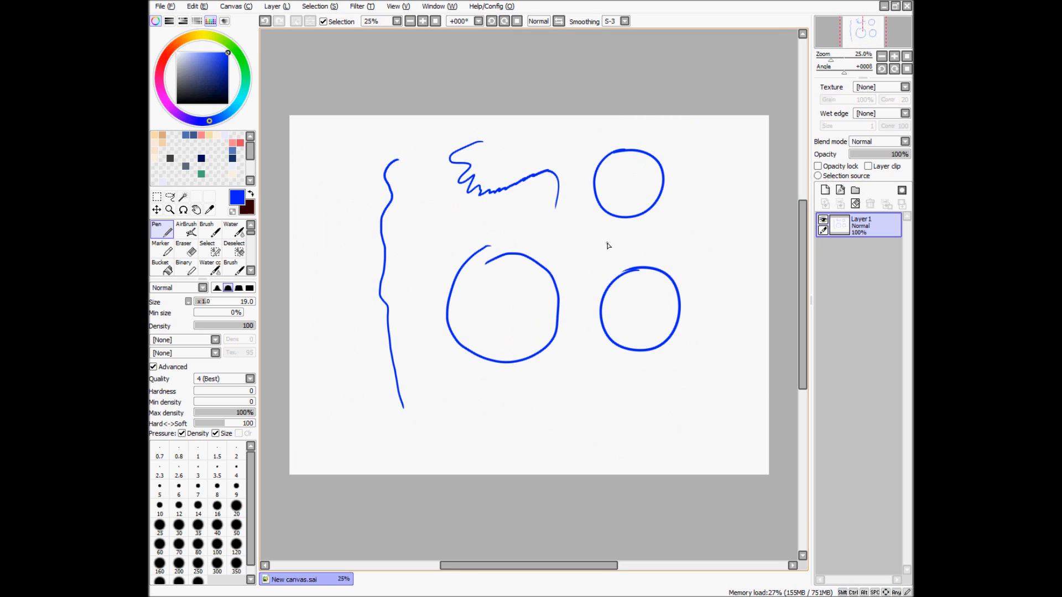
# Keep the smoothing at S-3 and draw a tall, narrow looping stroke left of the wavy vertical line
pyautogui.click(624, 22)
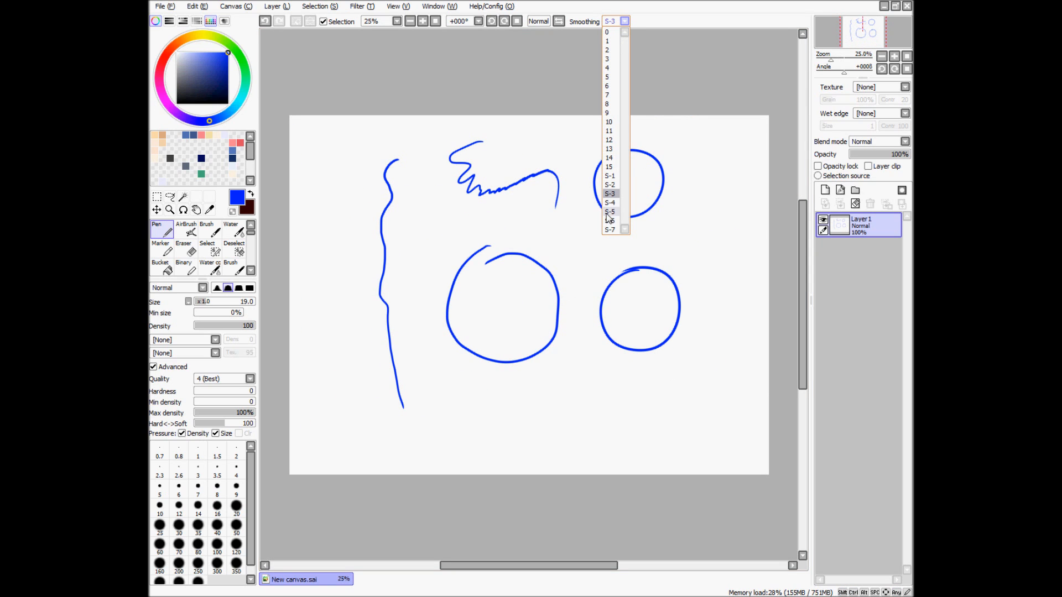
pyautogui.click(613, 194)
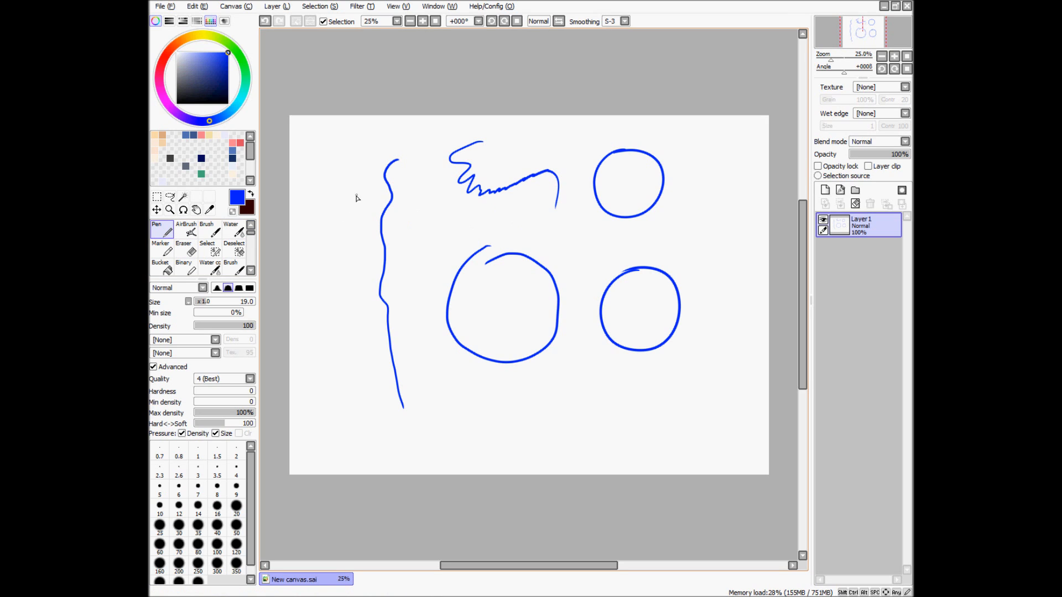
pyautogui.moveTo(329, 281)
pyautogui.mouseDown()
pyautogui.moveTo(346, 171)
pyautogui.moveTo(339, 308)
pyautogui.mouseUp()
pyautogui.scroll(2, 328, 232)
pyautogui.scroll(1, 327, 240)
pyautogui.hotkey('ctrl', '0')
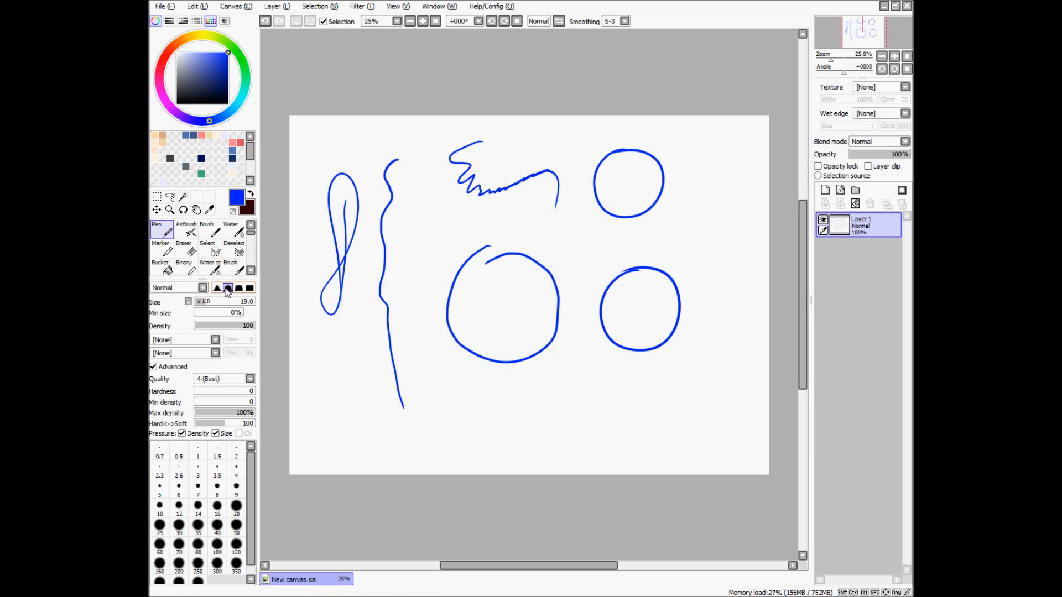
# Look through the settings of the AirBrush, Brush, Water, Deselect, Select, Eraser and Marker tools, and return to the Pen
pyautogui.click(189, 236)
pyautogui.click(212, 235)
pyautogui.click(232, 235)
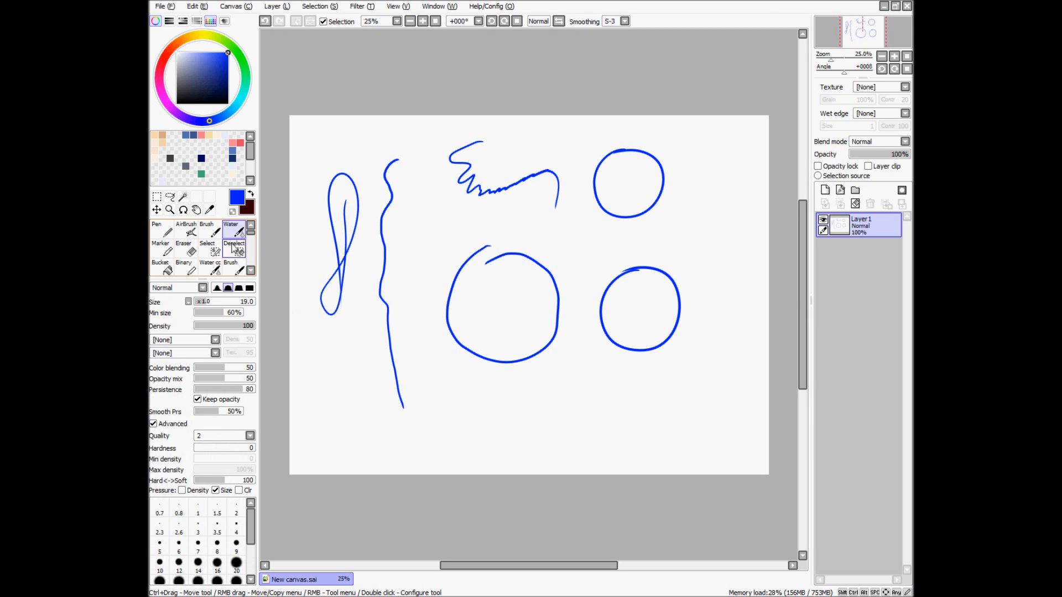
pyautogui.click(232, 251)
pyautogui.click(215, 253)
pyautogui.click(189, 253)
pyautogui.click(166, 251)
pyautogui.click(163, 234)
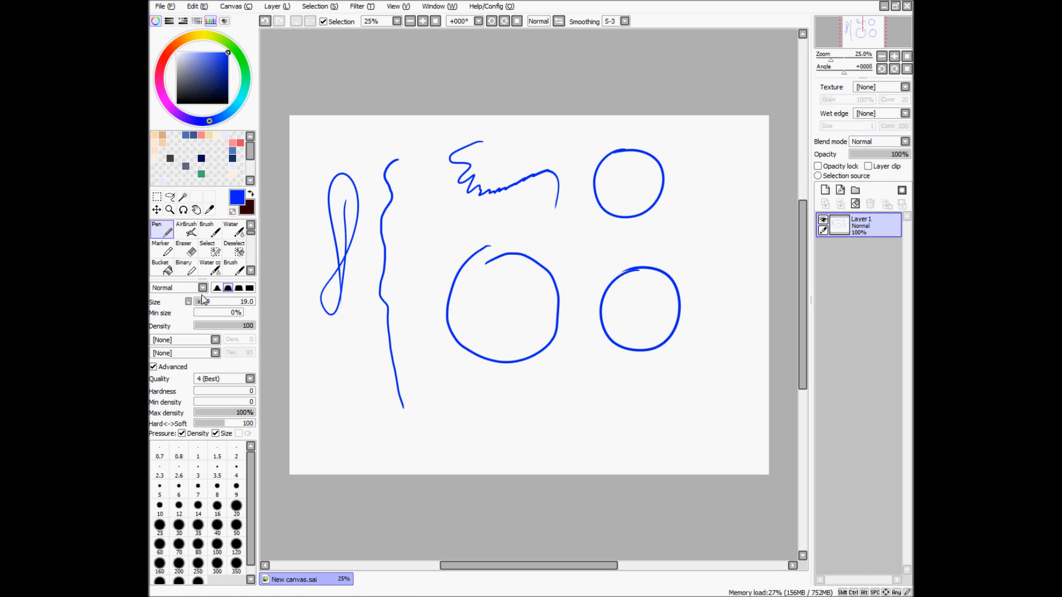
pyautogui.click(178, 235)
pyautogui.click(161, 231)
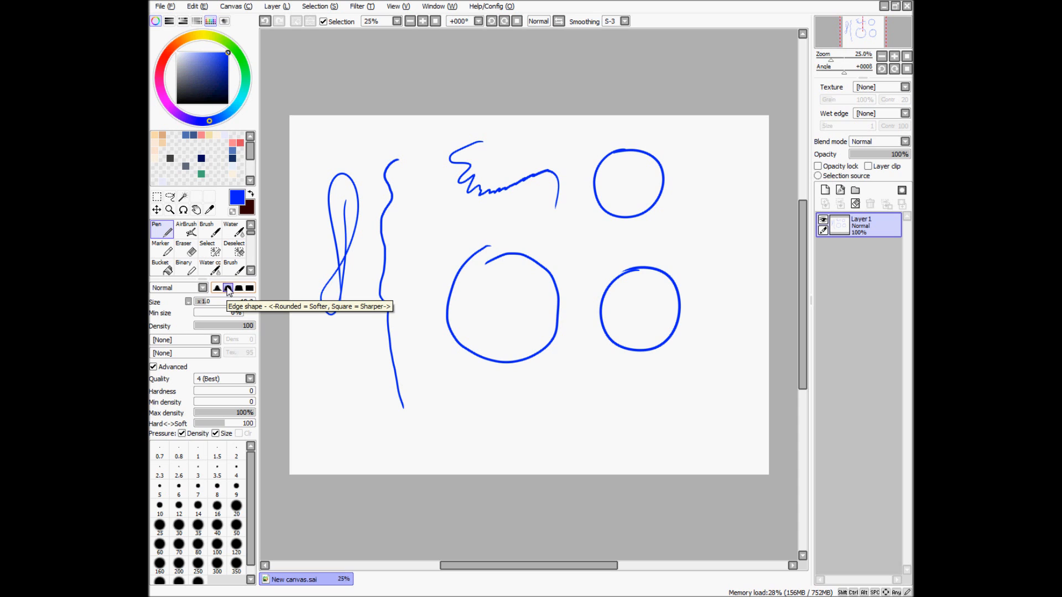
# Draw a slanted looping Pen stroke between the two lower circles and examine its edges up close
pyautogui.moveTo(567, 320); pyautogui.dragTo(594, 265)
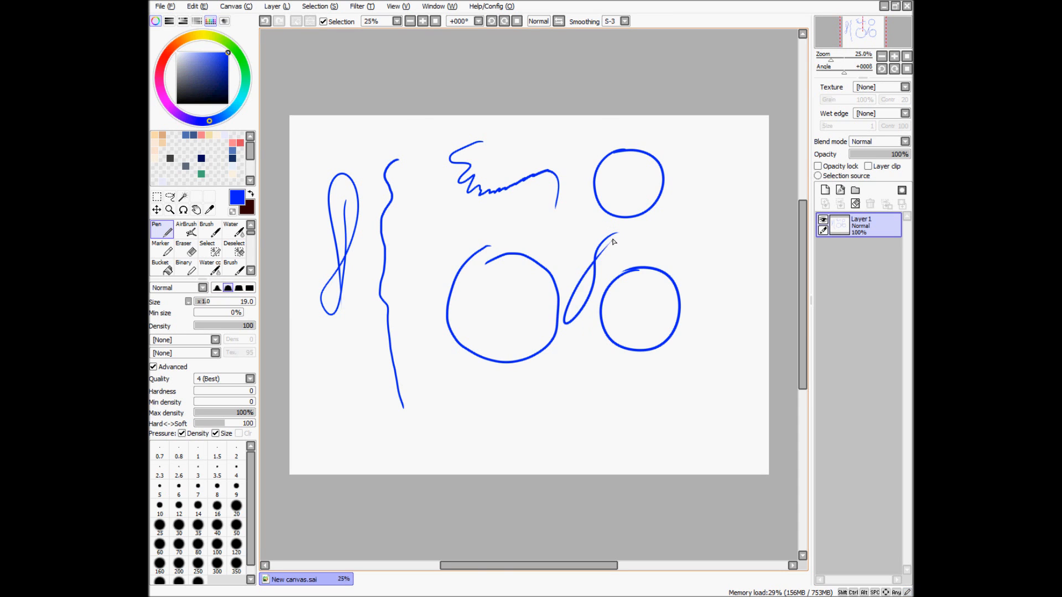
pyautogui.scroll(5, 569, 263)
pyautogui.scroll(3, 569, 263)
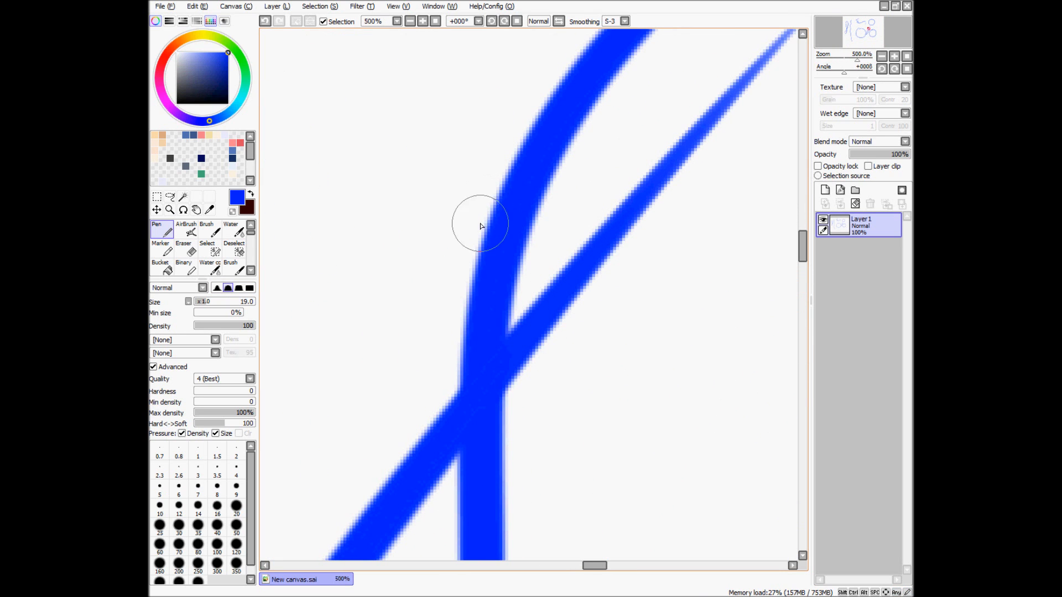
pyautogui.scroll(-6, 479, 309)
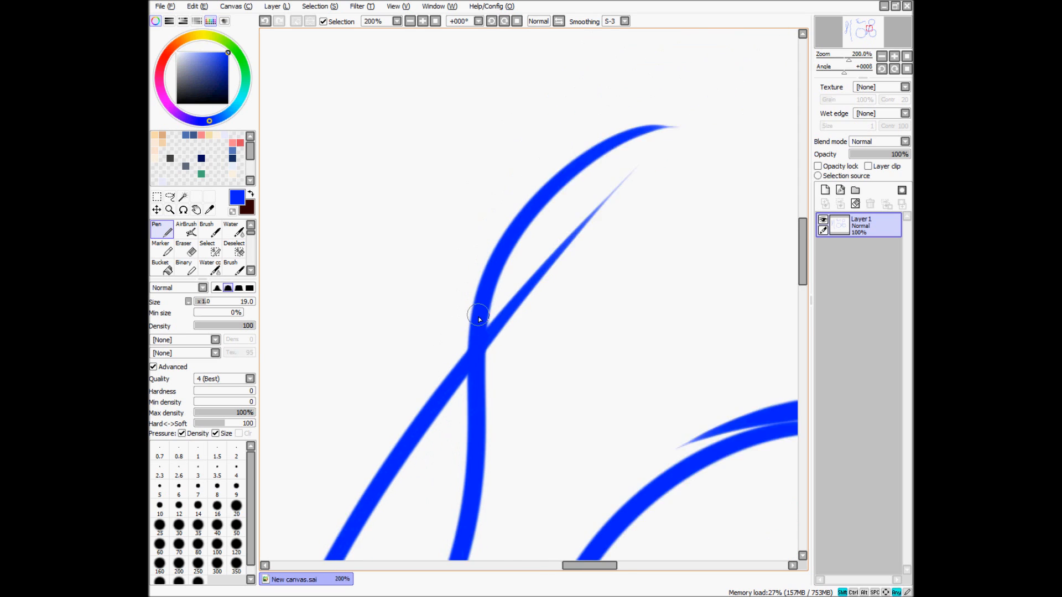
pyautogui.scroll(-1, 484, 297)
pyautogui.scroll(4, 470, 294)
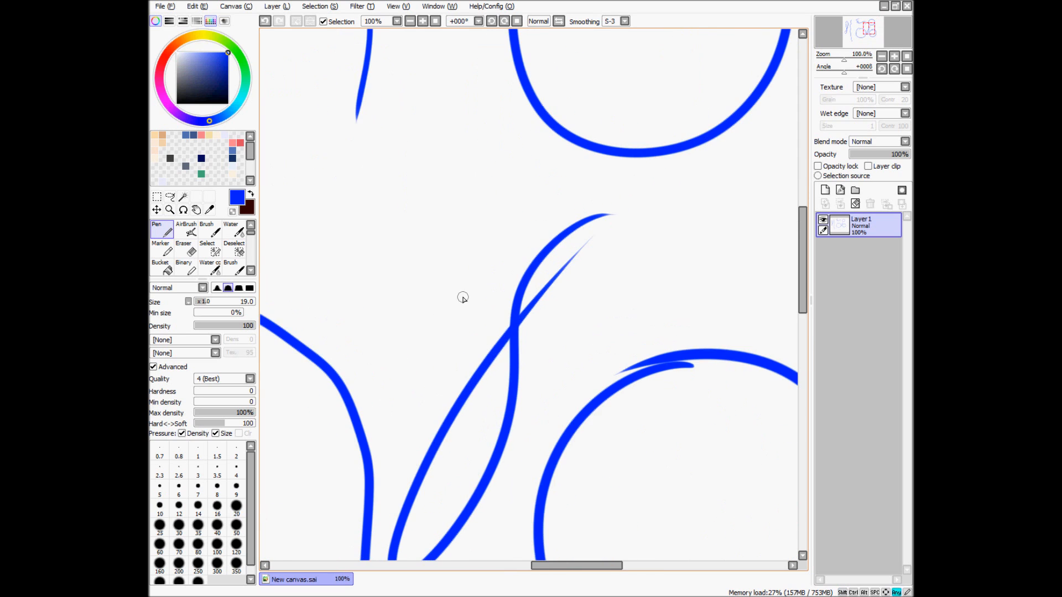
# Draw one slanted Pen stroke with the softest edge shape and one beside it with the second-sharpest edge shape
pyautogui.click(217, 288)
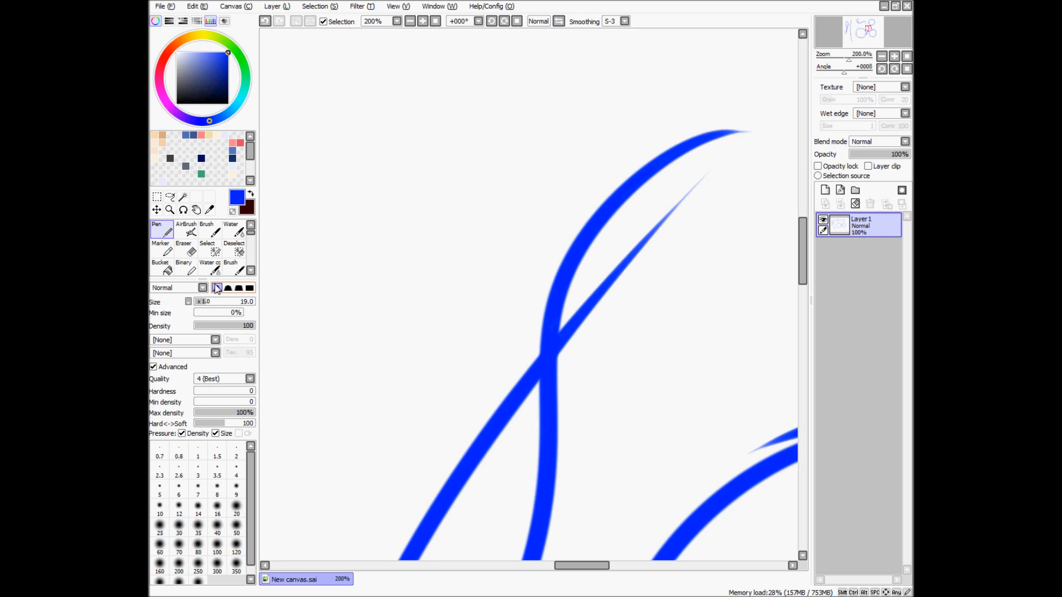
pyautogui.moveTo(450, 110)
pyautogui.mouseDown()
pyautogui.moveTo(391, 204)
pyautogui.moveTo(289, 427)
pyautogui.mouseUp()
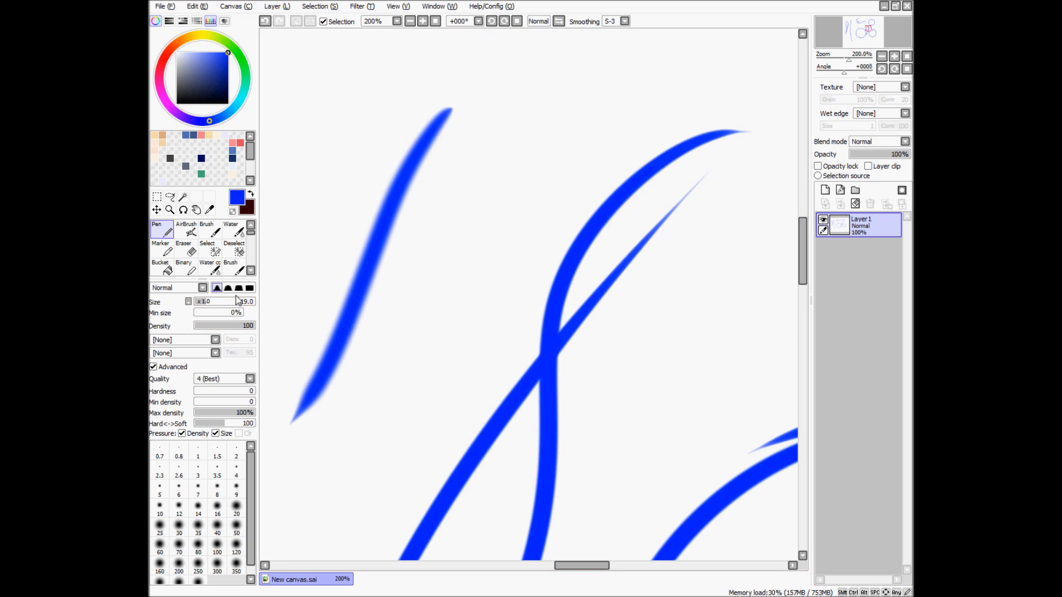
pyautogui.click(238, 288)
pyautogui.moveTo(315, 268); pyautogui.dragTo(480, 305)
pyautogui.moveTo(423, 401)
pyautogui.mouseDown()
pyautogui.moveTo(461, 245)
pyautogui.moveTo(544, 126)
pyautogui.mouseUp()
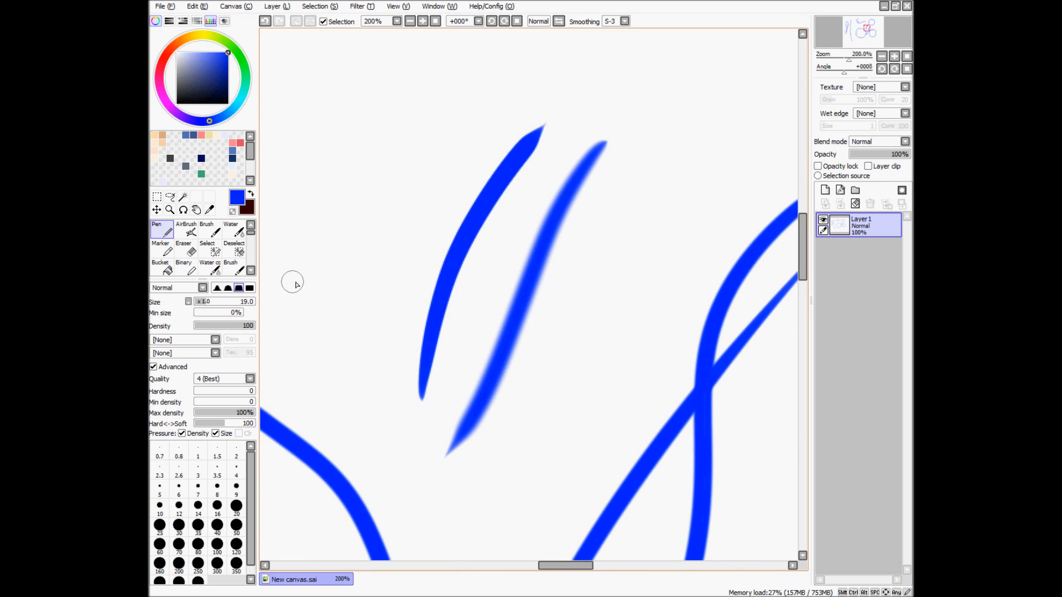
# Draw a third slanted Pen stroke with the square edge shape left of the other two and compare their edges
pyautogui.click(250, 288)
pyautogui.moveTo(342, 363); pyautogui.dragTo(494, 80)
pyautogui.scroll(1, 411, 181)
pyautogui.scroll(4, 411, 181)
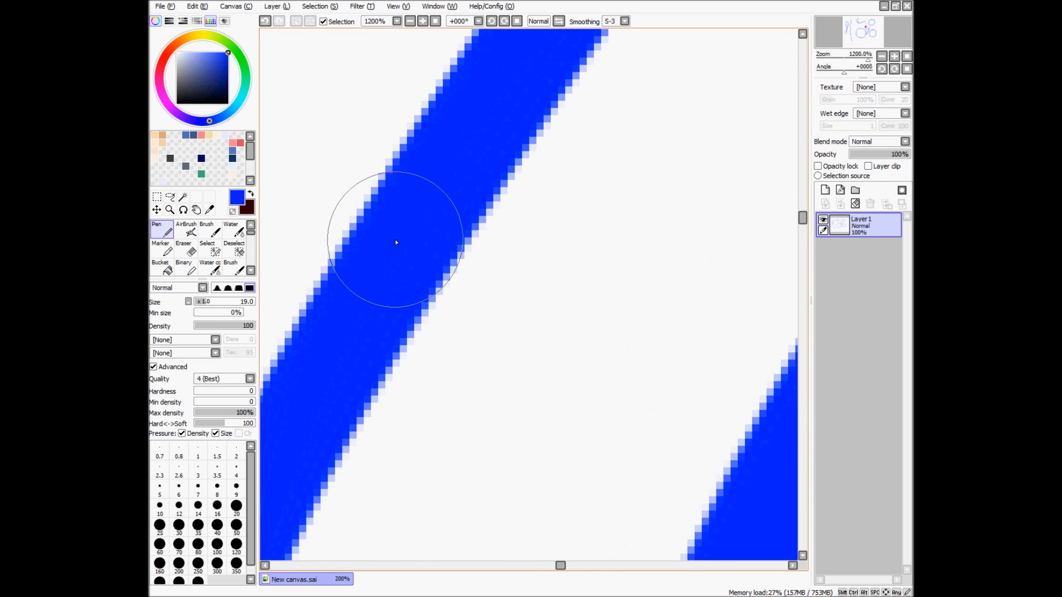
pyautogui.scroll(-3, 400, 261)
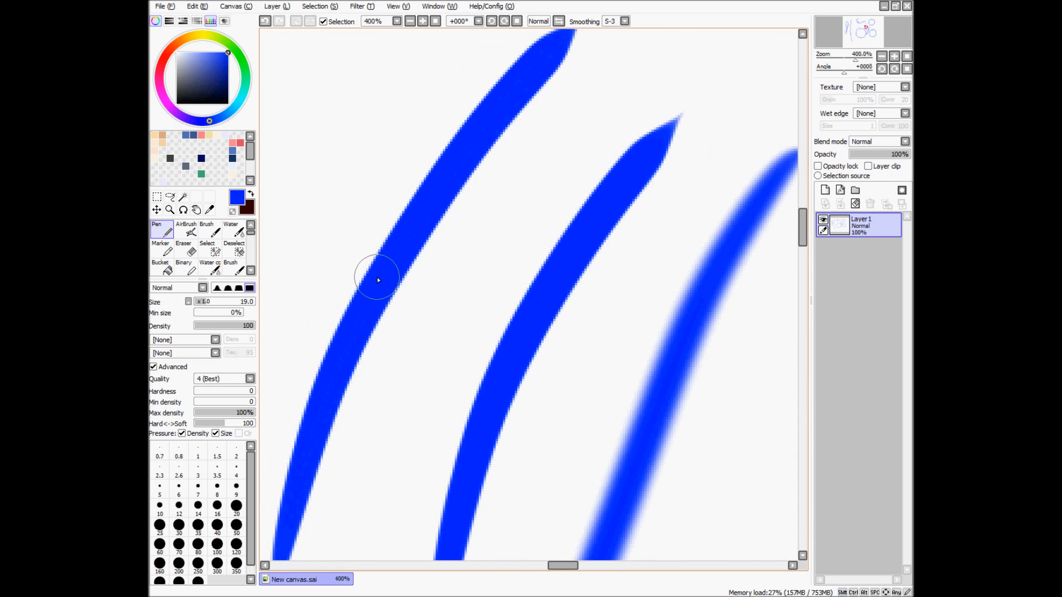
pyautogui.scroll(-1, 378, 280)
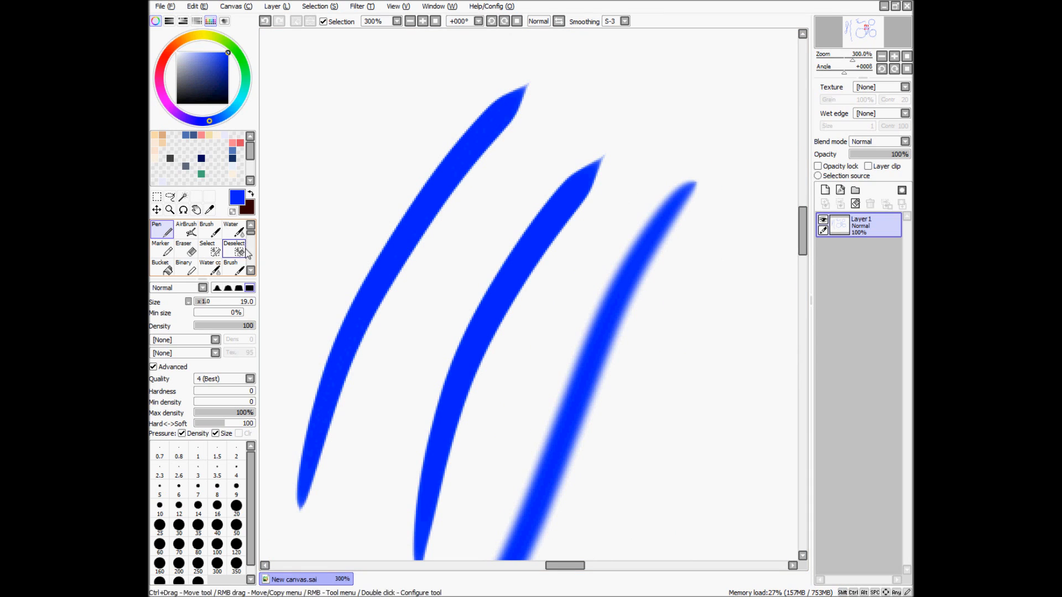
# Draw a slanted stroke with the Binary tool left of the Pen strokes and inspect its pixel edges
pyautogui.click(250, 271)
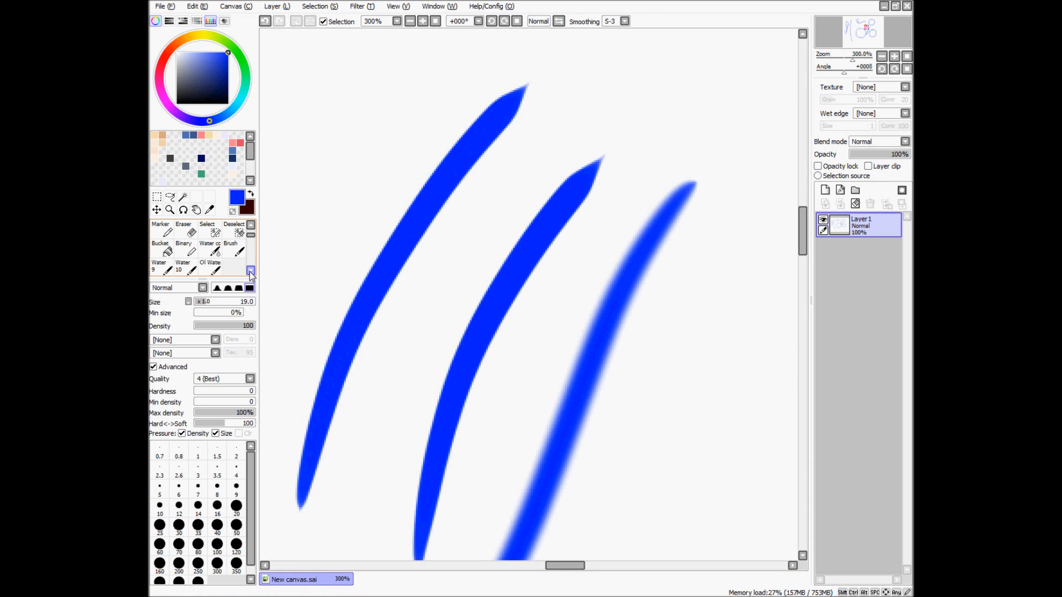
pyautogui.click(250, 271)
pyautogui.click(250, 271)
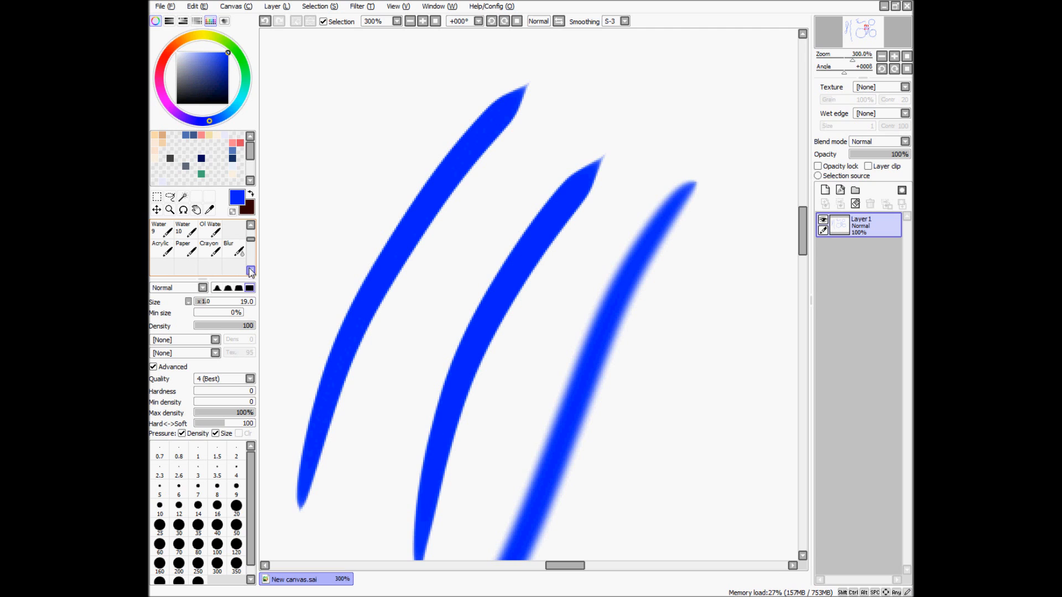
pyautogui.click(250, 227)
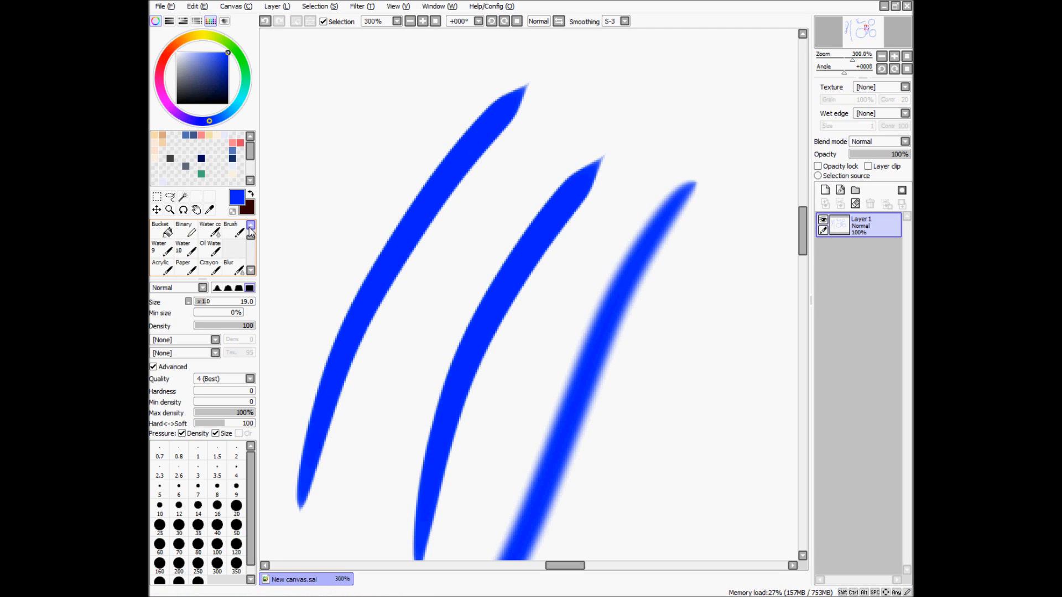
pyautogui.click(185, 238)
pyautogui.moveTo(415, 137)
pyautogui.mouseDown()
pyautogui.moveTo(357, 212)
pyautogui.moveTo(310, 307)
pyautogui.mouseUp()
pyautogui.press('pageup')
pyautogui.press('pageup')
pyautogui.press('pageup')
pyautogui.press('pageup')
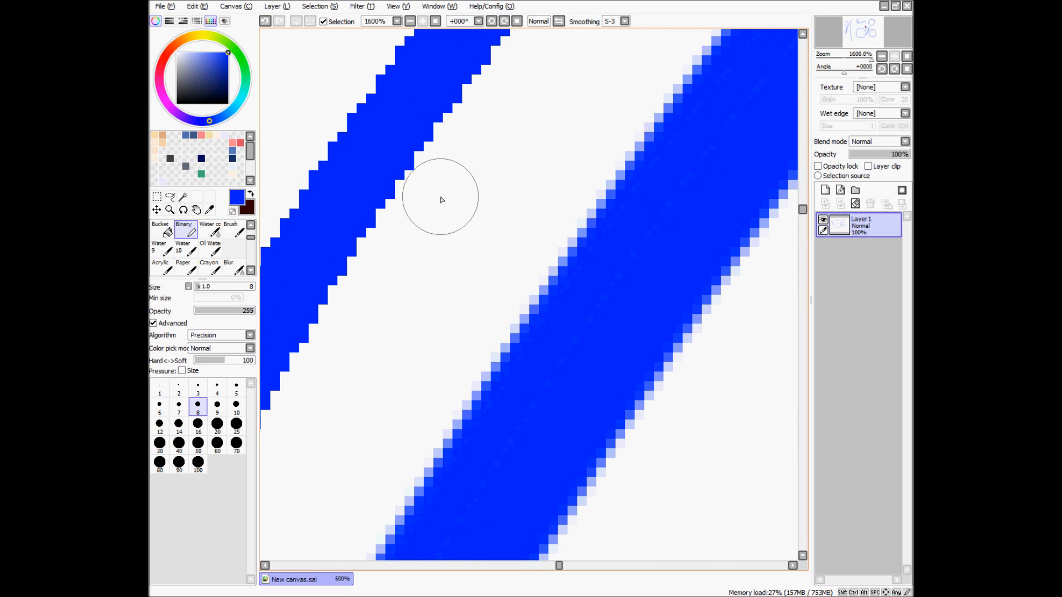
# Draw a second, shorter Binary stroke to the upper left of the first one
pyautogui.press('pagedown')
pyautogui.press('pagedown')
pyautogui.press('pagedown')
pyautogui.press('pagedown')
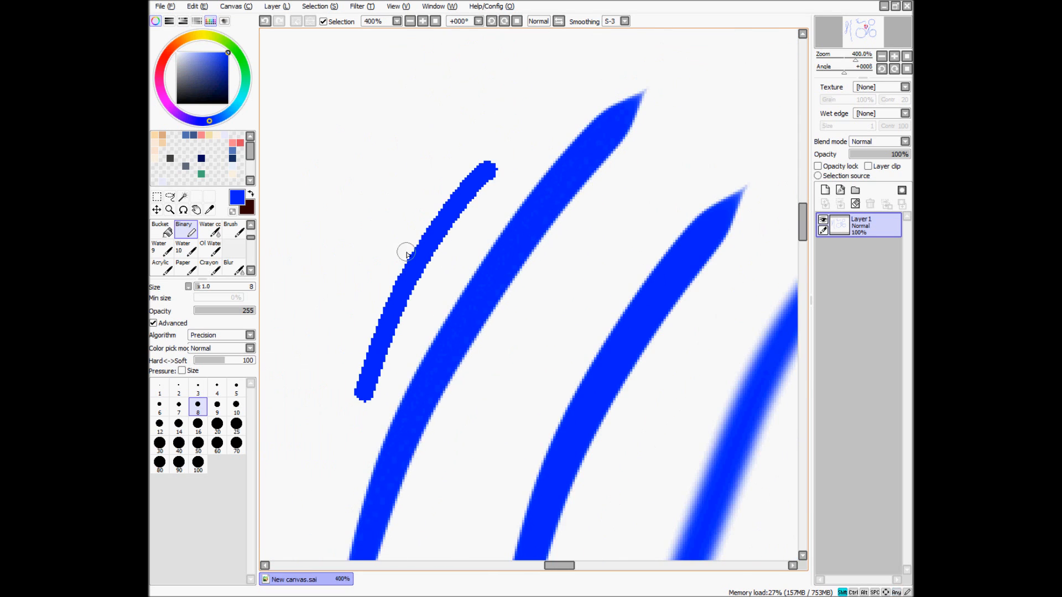
pyautogui.moveTo(437, 152); pyautogui.dragTo(362, 252)
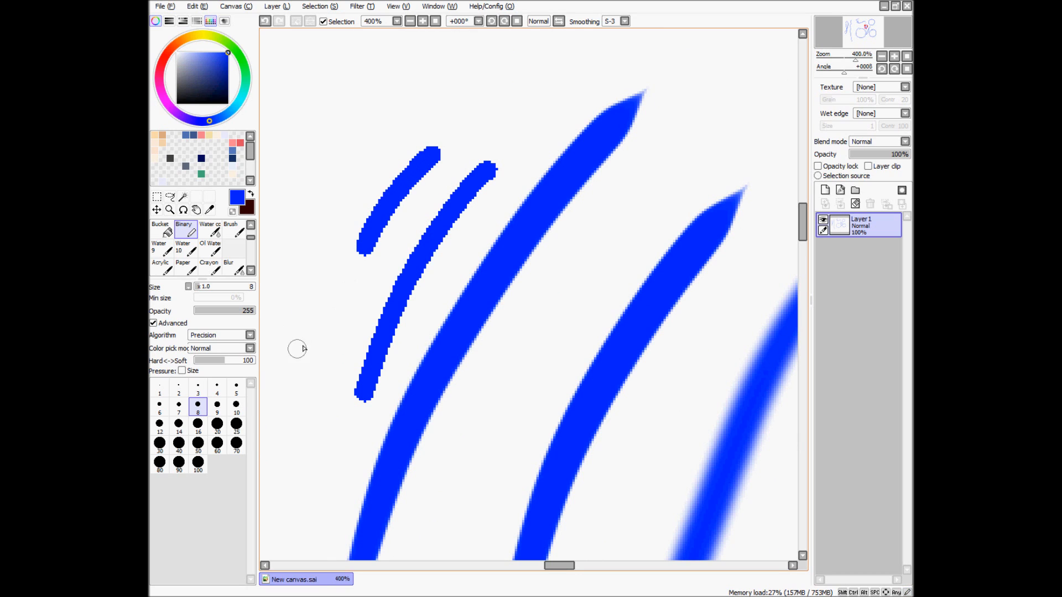
# Draw a short slanted Pen stroke with the second-softest edge shape left of the Binary strokes, and set the brush size to 13
pyautogui.click(251, 226)
pyautogui.click(251, 226)
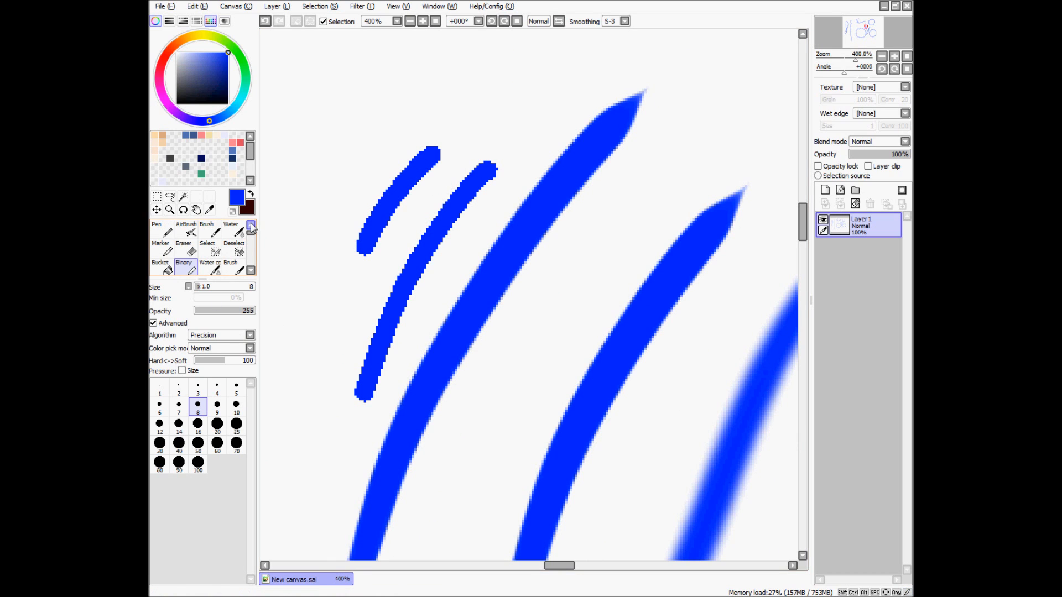
pyautogui.click(163, 231)
pyautogui.click(228, 288)
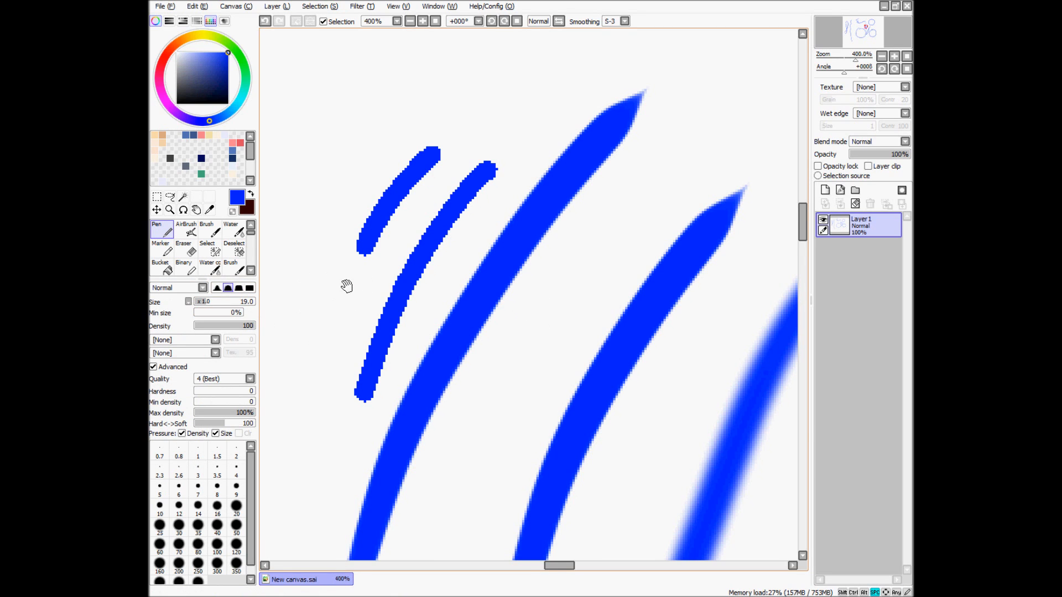
pyautogui.moveTo(346, 284); pyautogui.dragTo(484, 301)
pyautogui.moveTo(451, 221); pyautogui.dragTo(377, 325)
pyautogui.moveTo(214, 300)
pyautogui.mouseDown()
pyautogui.moveTo(244, 301)
pyautogui.moveTo(210, 302)
pyautogui.mouseUp()
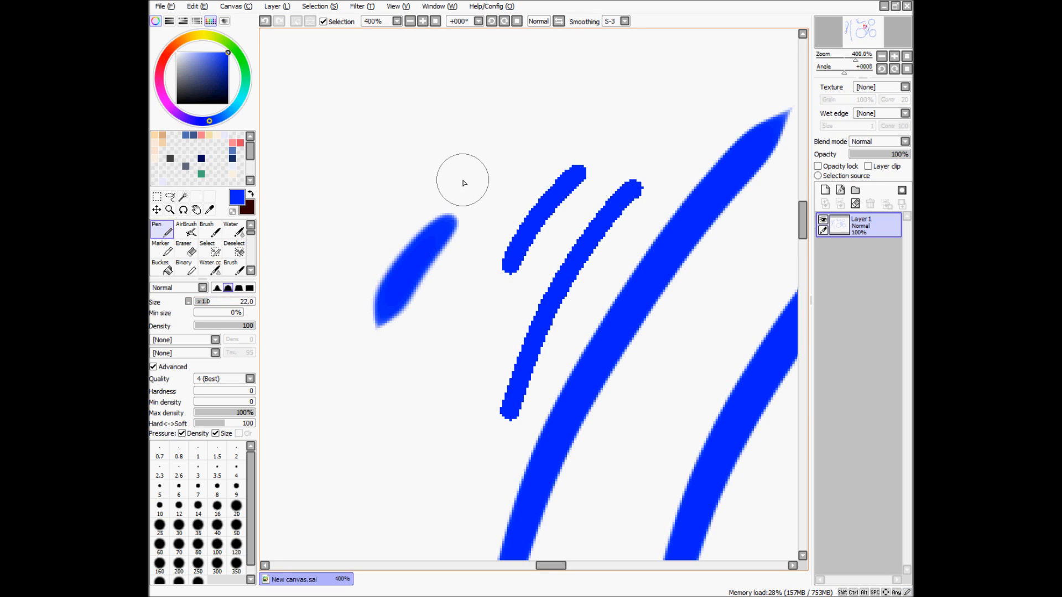
pyautogui.press('ctrl')
pyautogui.moveTo(403, 131)
pyautogui.mouseDown()
pyautogui.moveTo(441, 173)
pyautogui.moveTo(428, 158)
pyautogui.mouseUp()
pyautogui.scroll(-3, 427, 157)
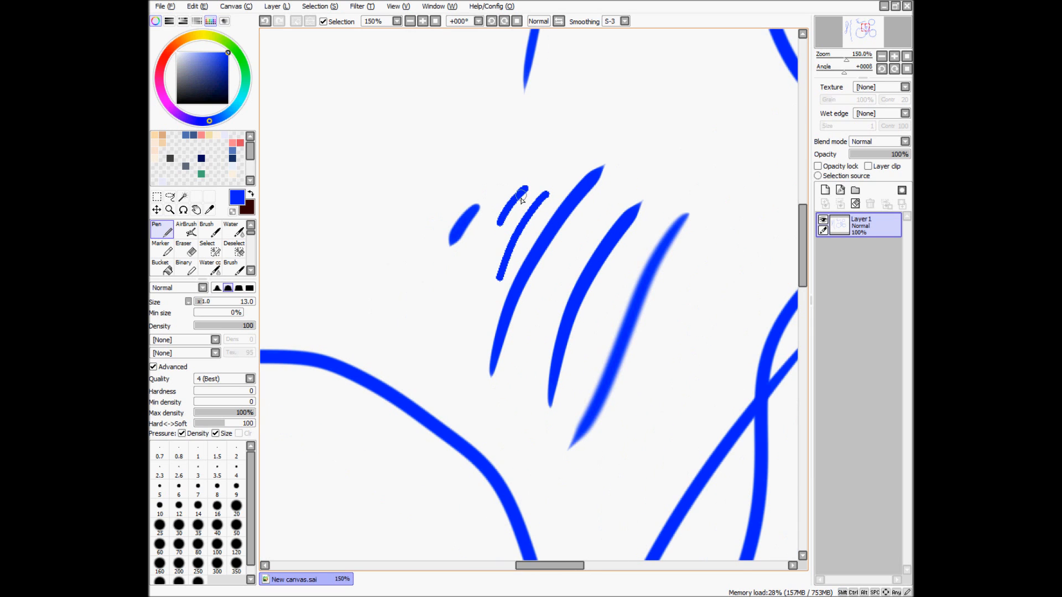
# Look through the key configuration for the Shift, Ctrl and Alt combinations and close it without saving changes
pyautogui.click(491, 6)
pyautogui.click(500, 36)
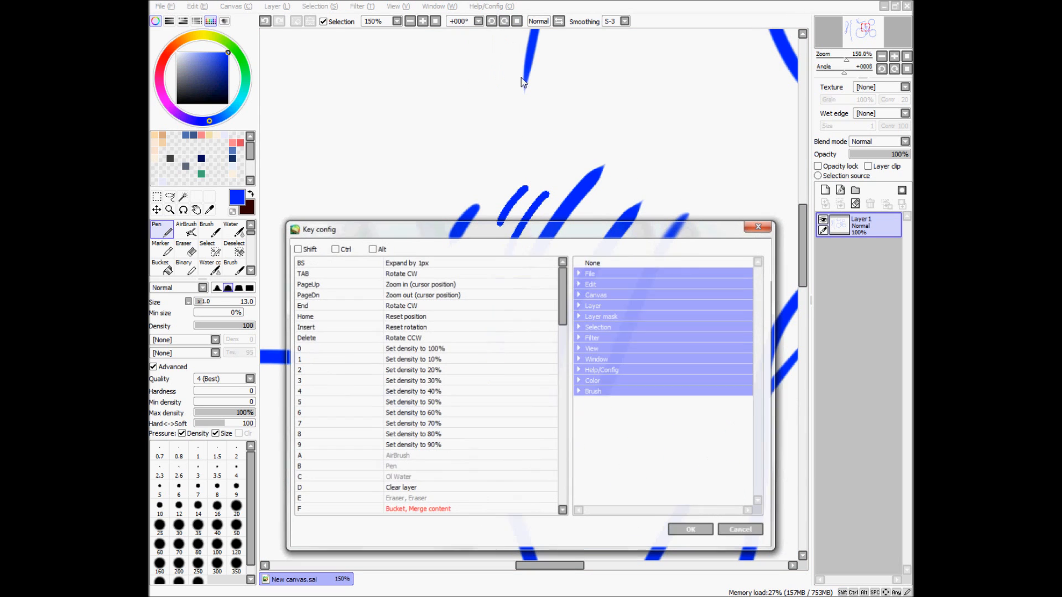
pyautogui.click(298, 249)
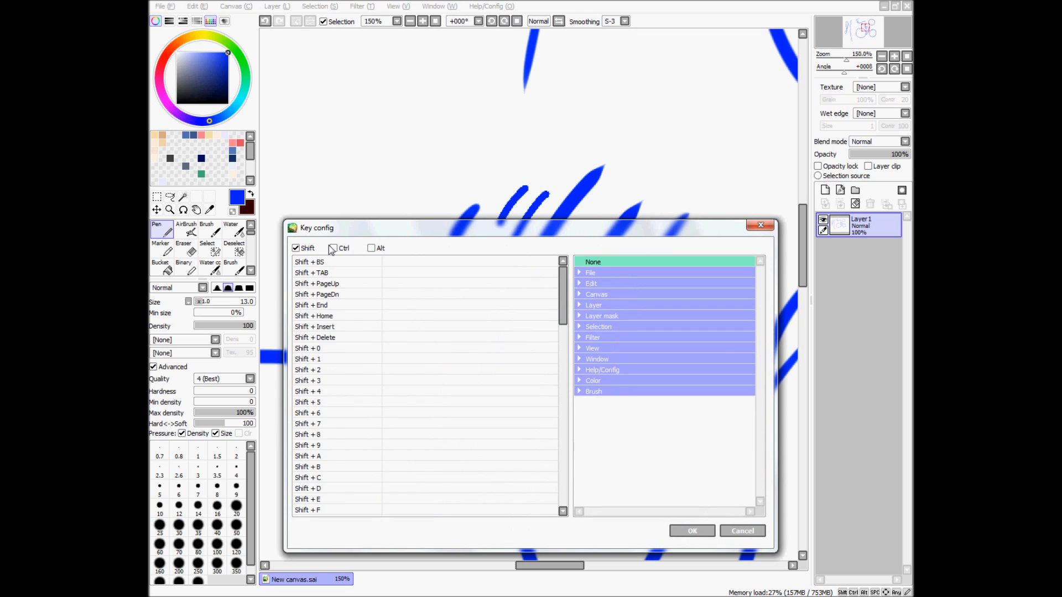
pyautogui.click(335, 248)
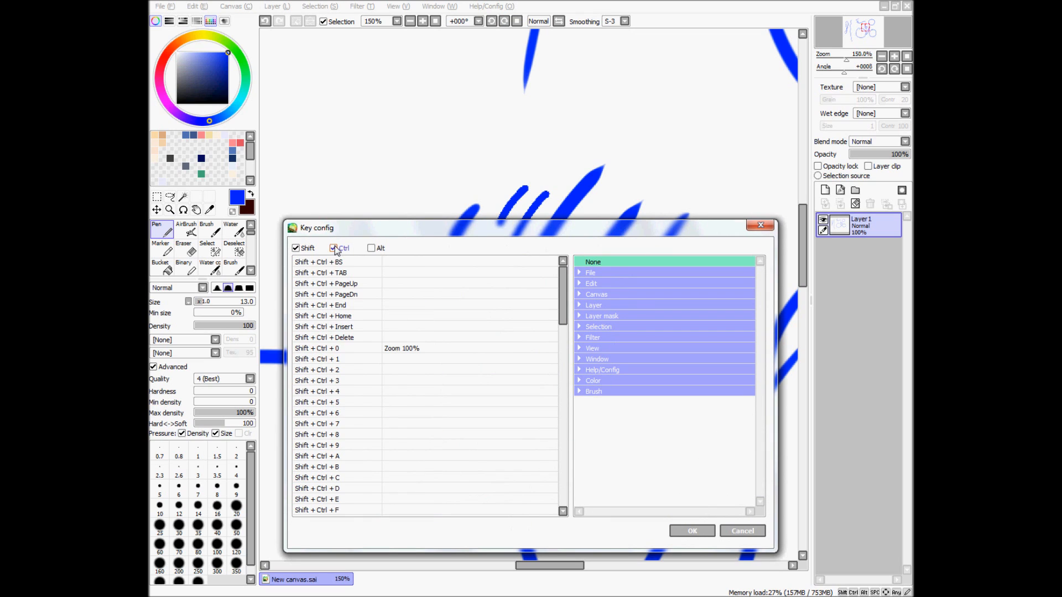
pyautogui.click(296, 249)
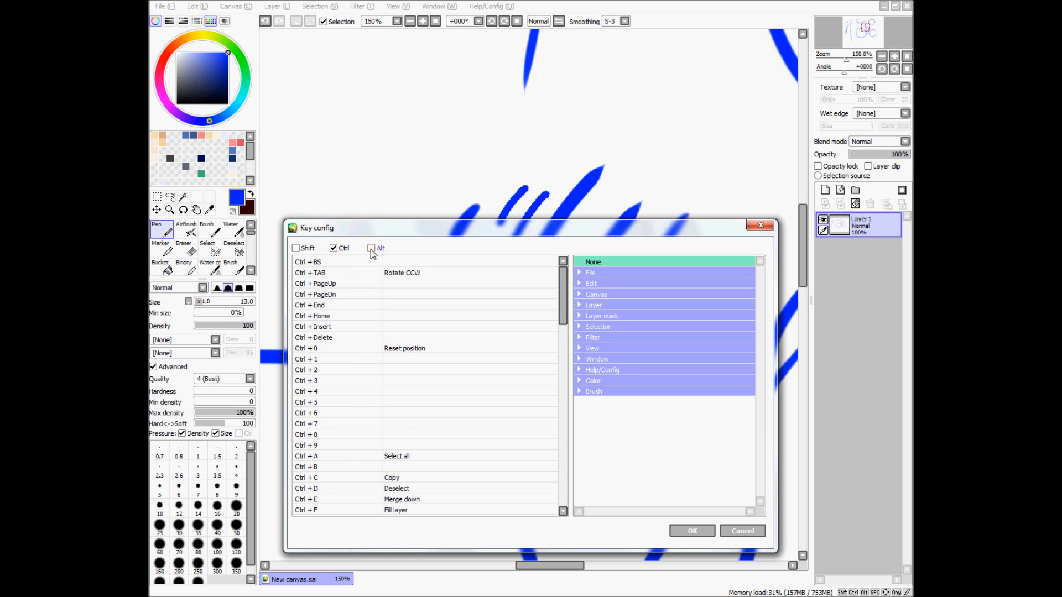
pyautogui.click(370, 249)
pyautogui.moveTo(563, 306); pyautogui.dragTo(562, 271)
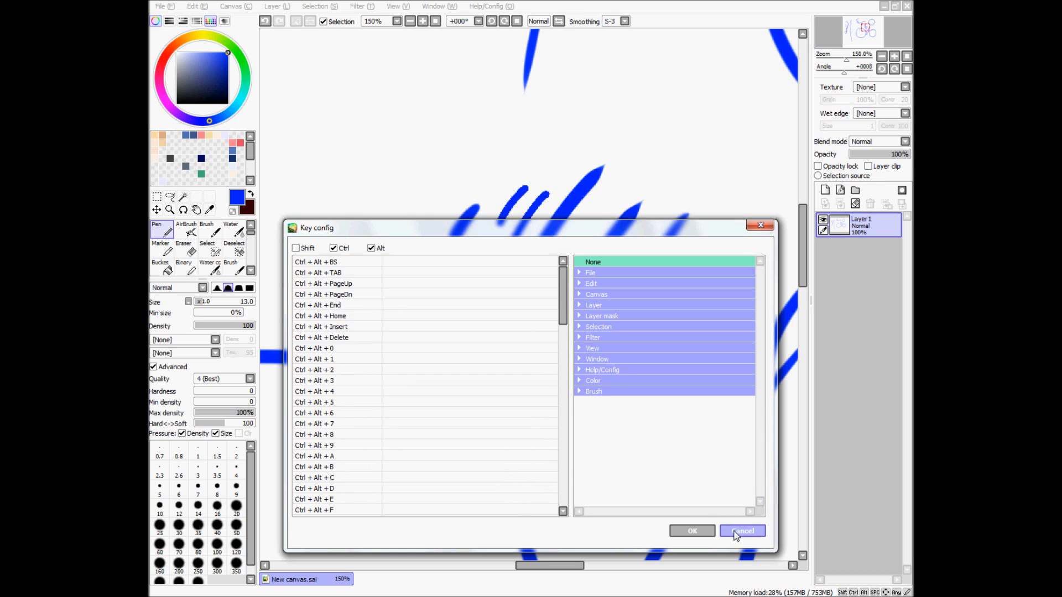
pyautogui.click(371, 248)
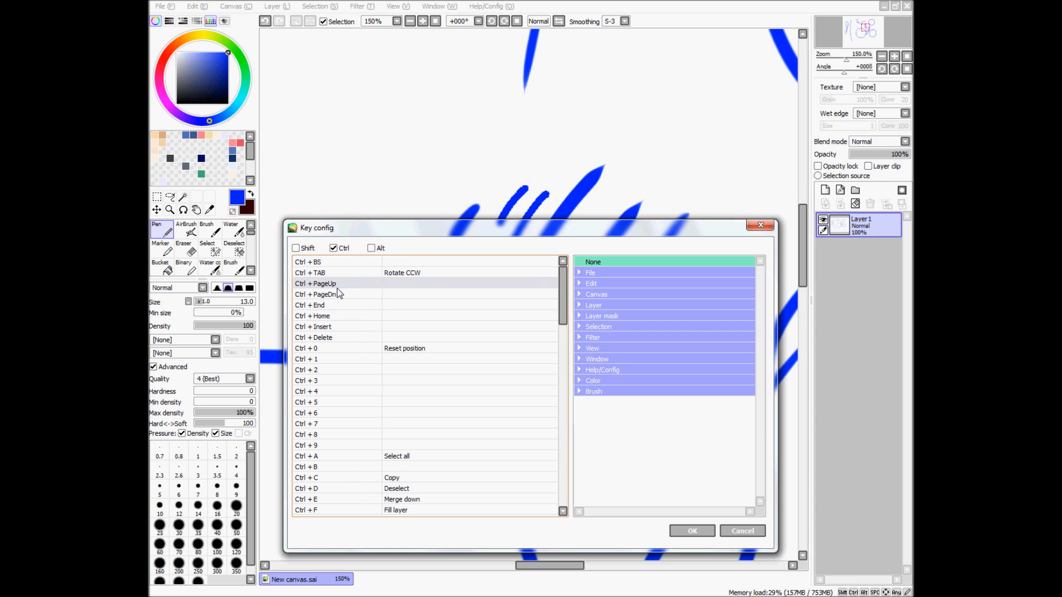
pyautogui.moveTo(564, 320); pyautogui.dragTo(565, 512)
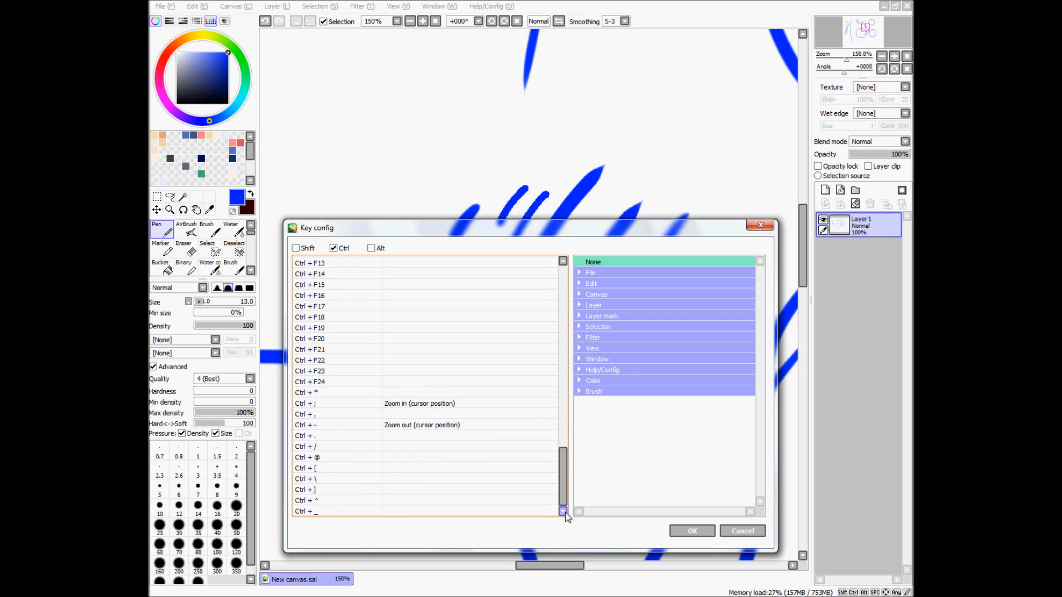
pyautogui.click(742, 531)
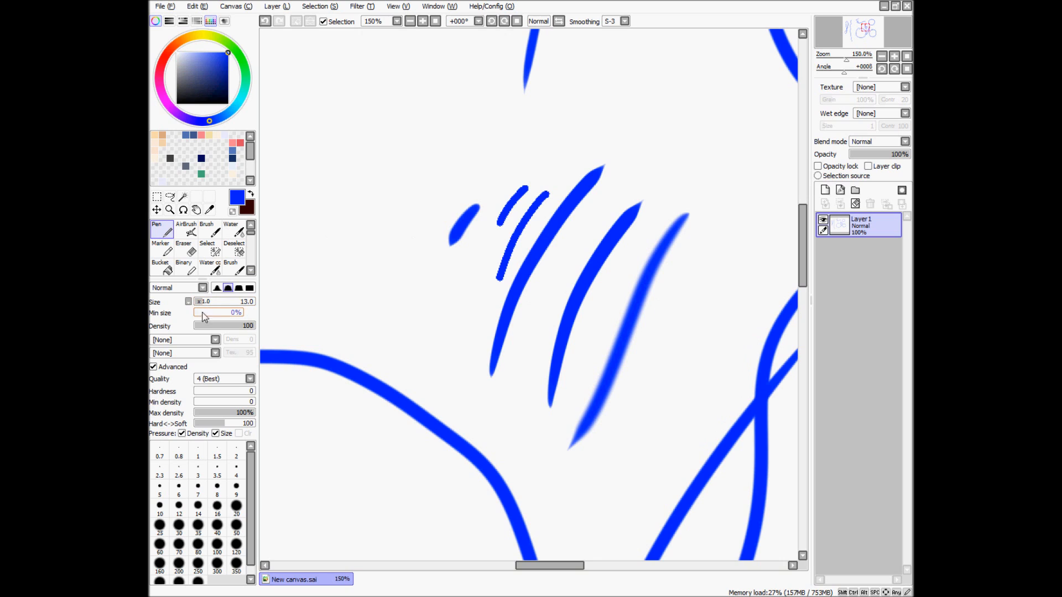
# Draw a longer slanted Pen stroke at size 13 left of the short one and inspect its tapered lower end
pyautogui.click(452, 171)
pyautogui.moveTo(457, 169); pyautogui.dragTo(367, 341)
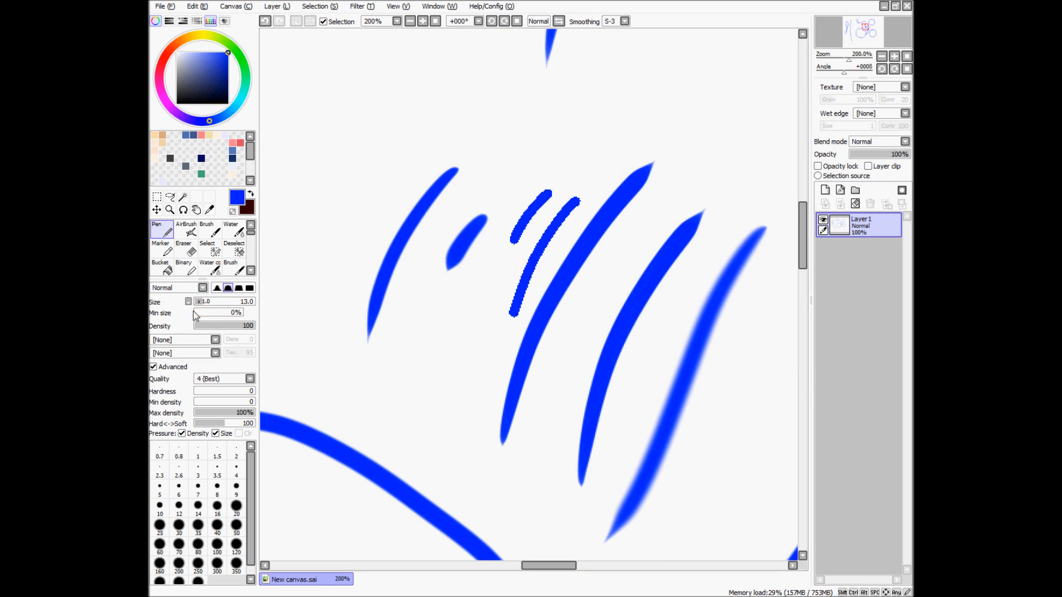
pyautogui.scroll(3, 368, 340)
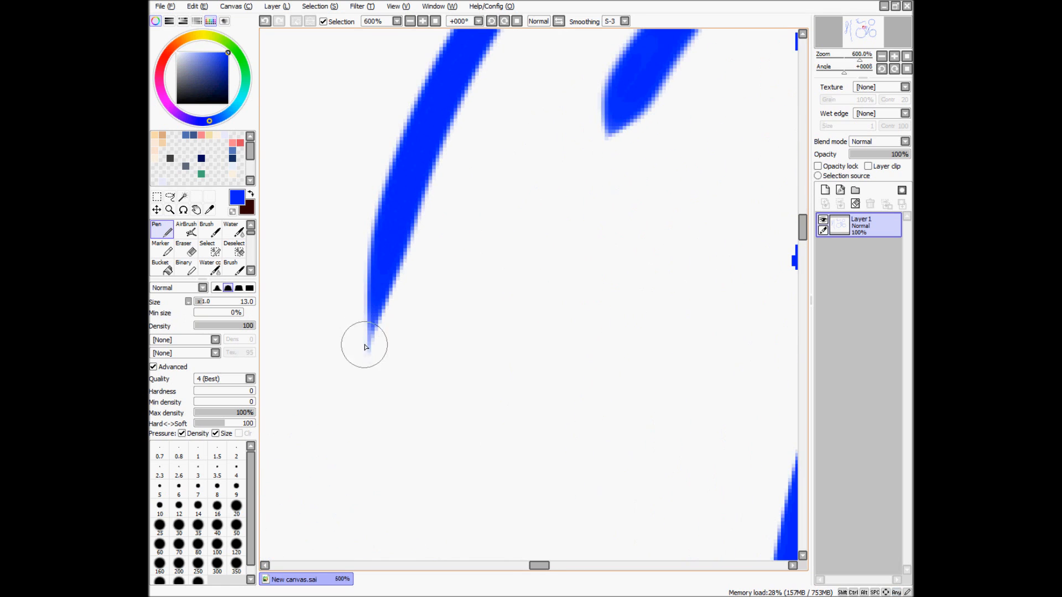
pyautogui.scroll(-2, 367, 344)
pyautogui.scroll(1, 367, 340)
pyautogui.moveTo(360, 266); pyautogui.dragTo(482, 343)
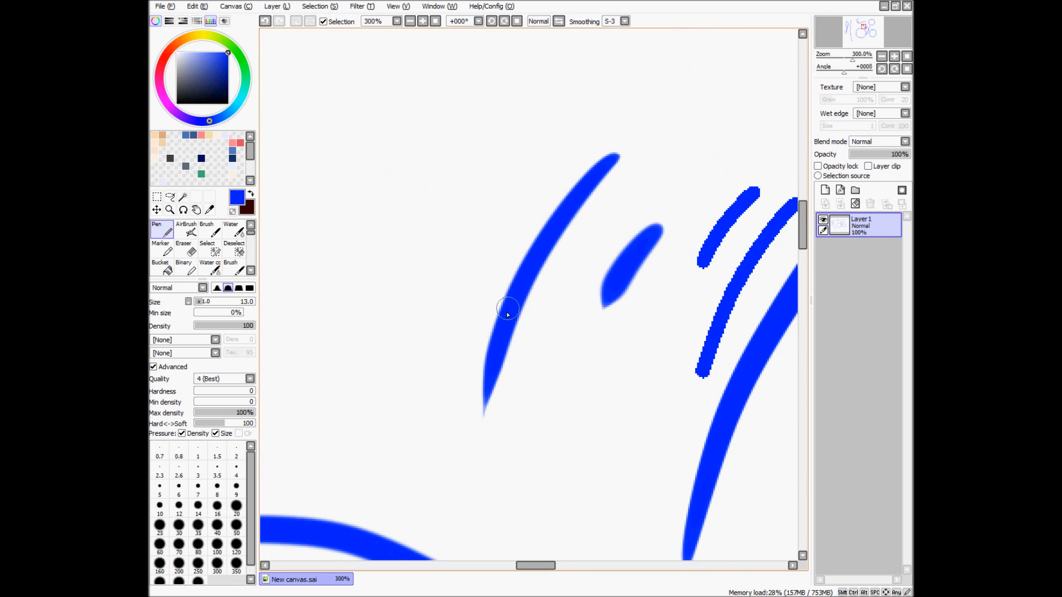
pyautogui.scroll(-1, 510, 276)
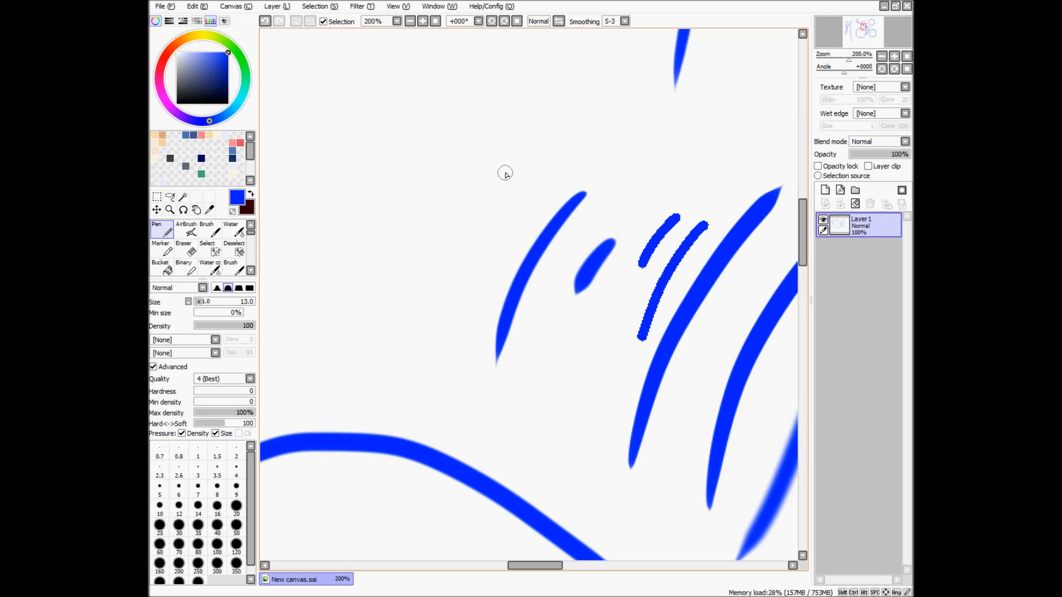
# Draw a slanted Pen stroke with 0% minimum size and another with 52% minimum size to its left
pyautogui.moveTo(538, 127)
pyautogui.mouseDown()
pyautogui.moveTo(467, 231)
pyautogui.moveTo(433, 358)
pyautogui.mouseUp()
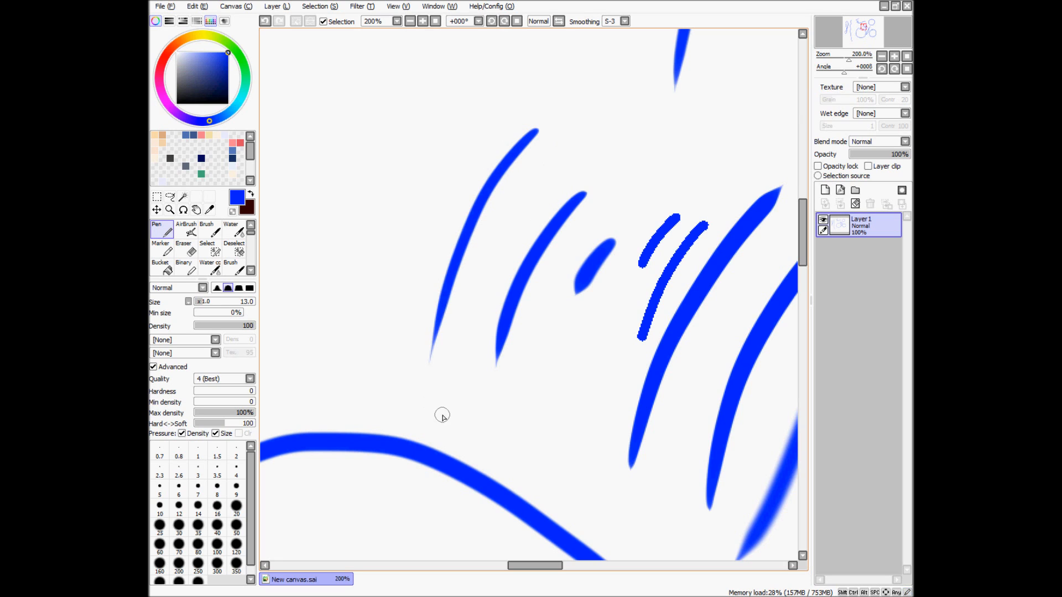
pyautogui.scroll(1, 444, 321)
pyautogui.moveTo(434, 293); pyautogui.dragTo(550, 370)
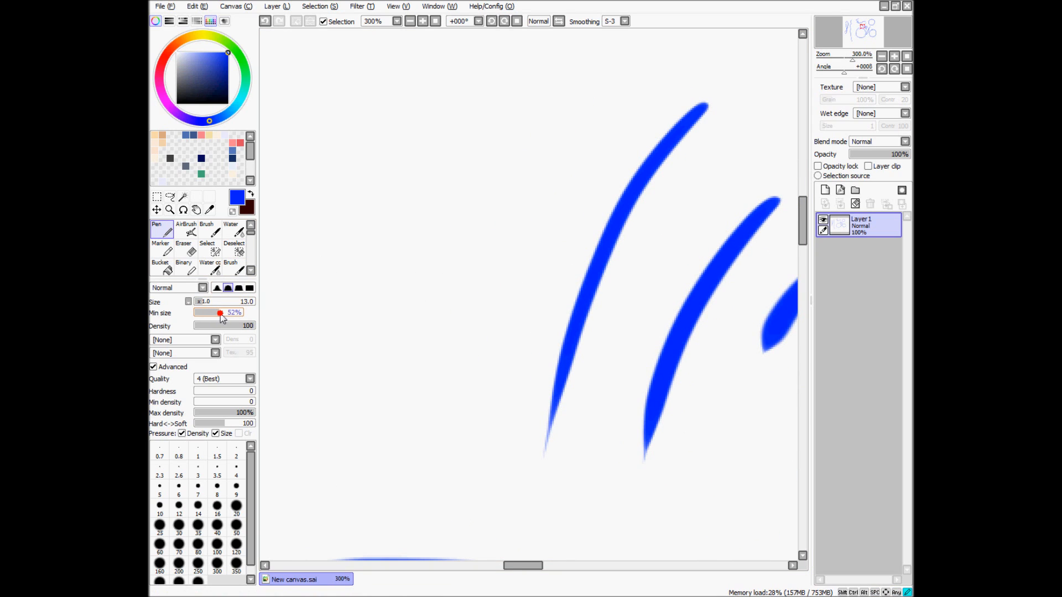
pyautogui.moveTo(620, 74); pyautogui.dragTo(441, 390)
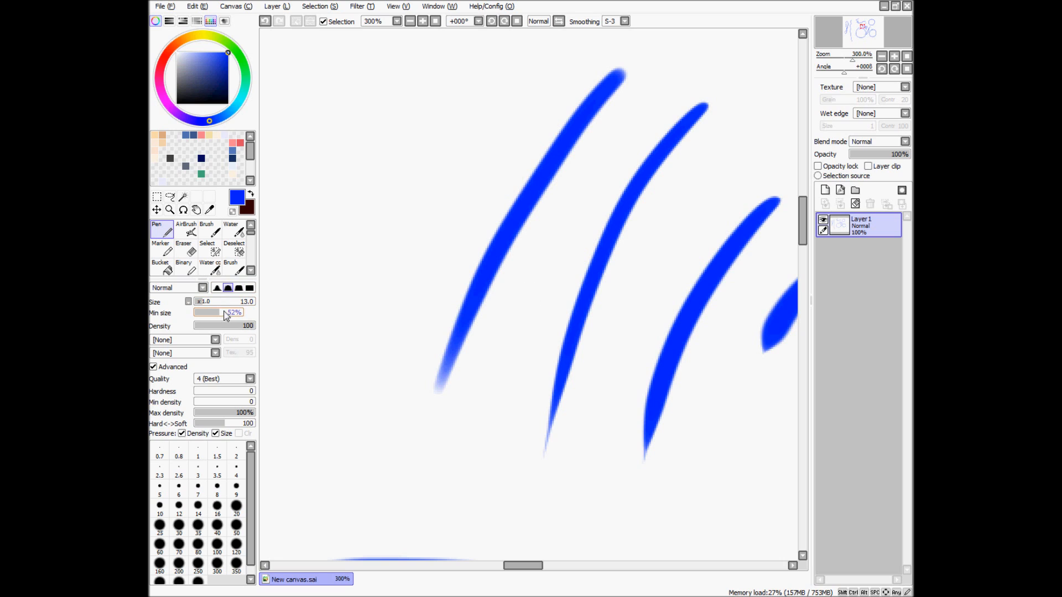
# Reset the minimum size to 0% and draw one Pen stroke without pressure and one with Density pressure only, further left
pyautogui.moveTo(206, 319); pyautogui.dragTo(190, 321)
pyautogui.click(167, 435)
pyautogui.click(182, 434)
pyautogui.click(216, 435)
pyautogui.moveTo(505, 102)
pyautogui.mouseDown()
pyautogui.moveTo(408, 246)
pyautogui.moveTo(428, 296)
pyautogui.moveTo(511, 332)
pyautogui.mouseUp()
pyautogui.click(182, 434)
pyautogui.moveTo(541, 107); pyautogui.dragTo(362, 383)
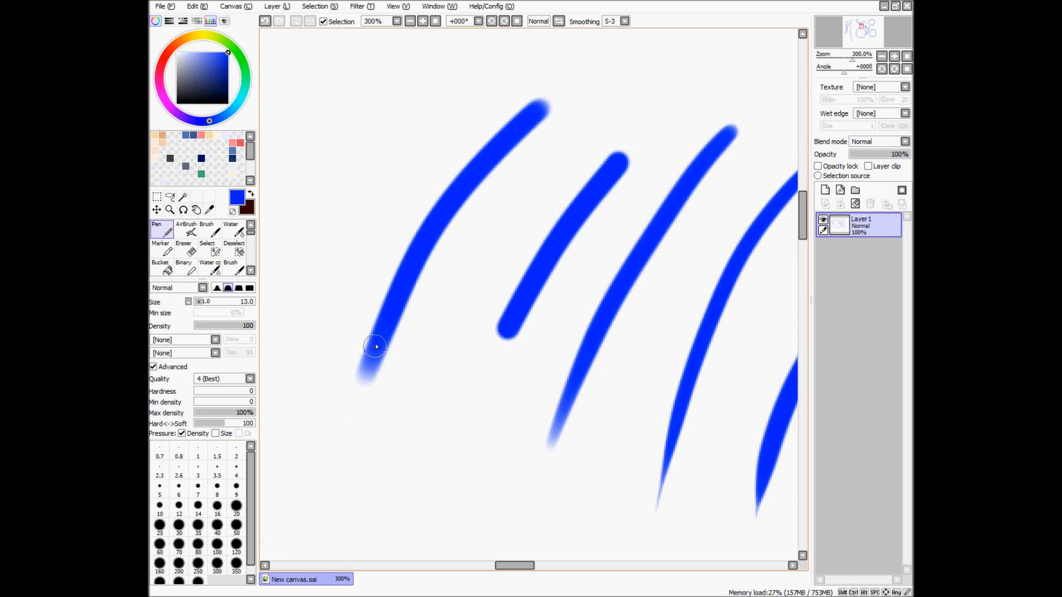
# Draw a slanted Pen stroke with Size pressure only and one with both Density and Size pressure to its left
pyautogui.click(215, 433)
pyautogui.click(181, 435)
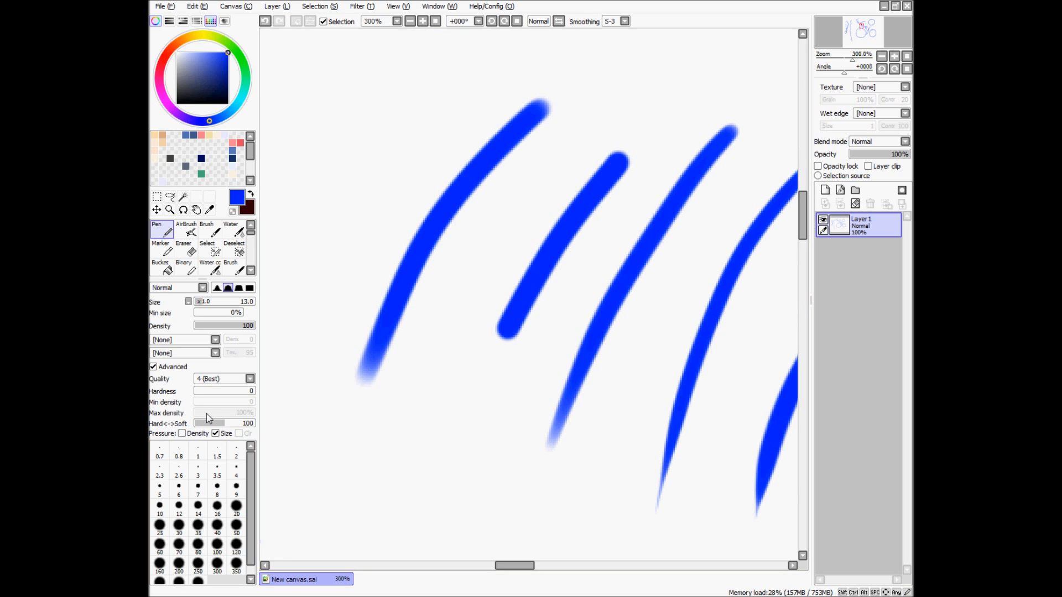
pyautogui.moveTo(331, 347); pyautogui.dragTo(458, 364)
pyautogui.moveTo(579, 121); pyautogui.dragTo(413, 381)
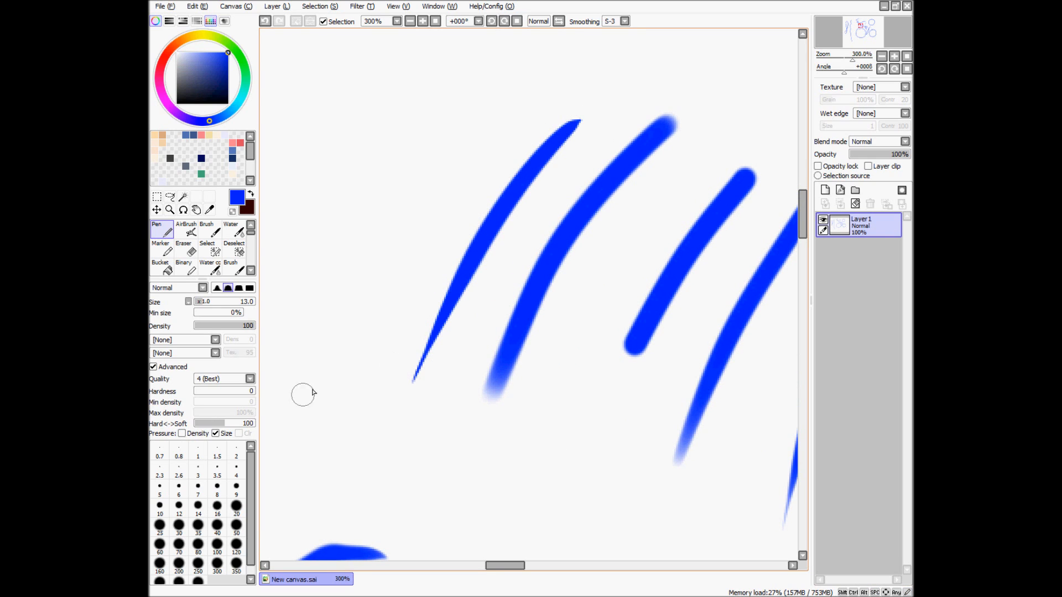
pyautogui.click(193, 434)
pyautogui.moveTo(512, 102)
pyautogui.mouseDown()
pyautogui.moveTo(363, 330)
pyautogui.moveTo(333, 396)
pyautogui.mouseUp()
pyautogui.scroll(-4, 429, 280)
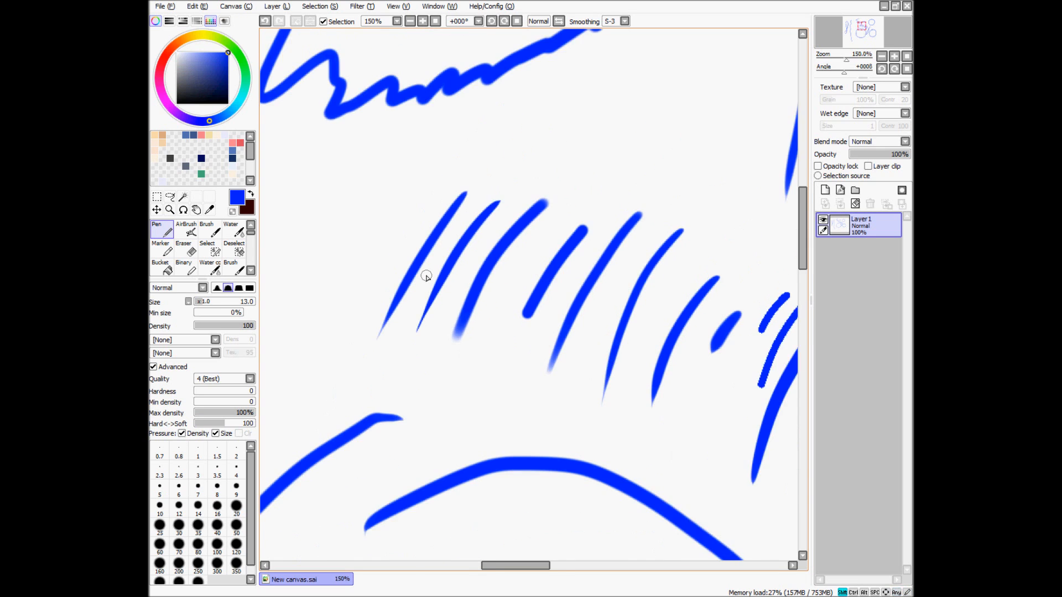
# Draw a narrow Pen loop with raised hardness left of the slanted strokes, and reset the hardness to 0
pyautogui.scroll(1, 404, 280)
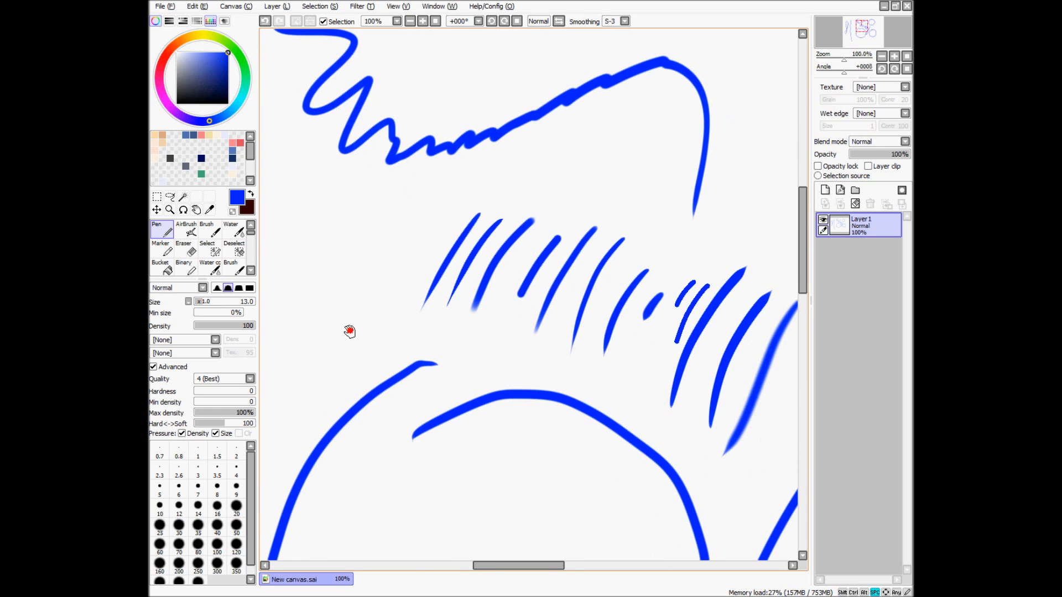
pyautogui.scroll(1, 349, 329)
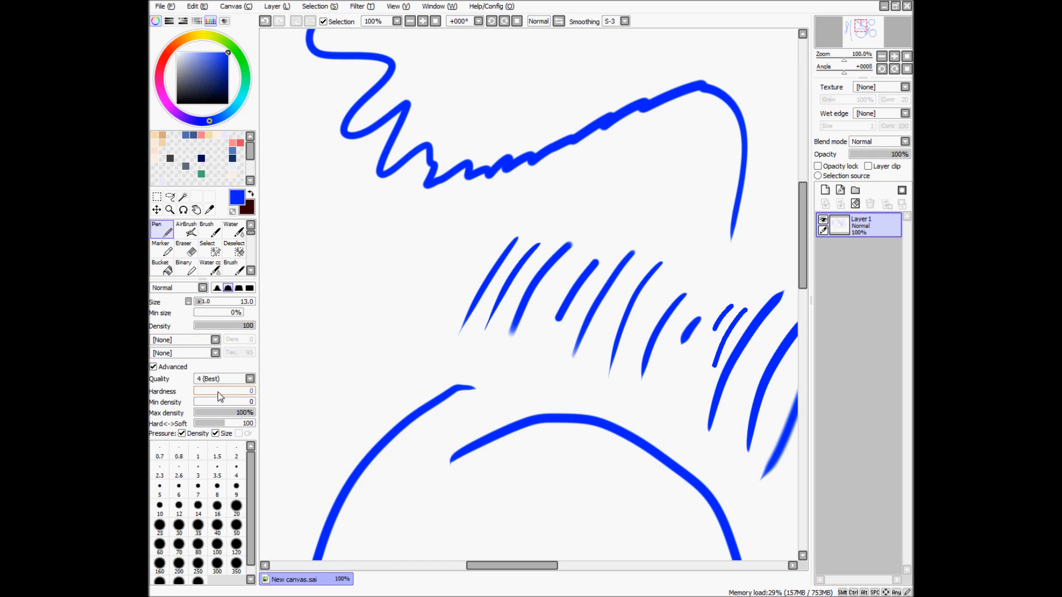
pyautogui.click(217, 391)
pyautogui.moveTo(447, 251)
pyautogui.mouseDown()
pyautogui.moveTo(380, 328)
pyautogui.moveTo(350, 342)
pyautogui.moveTo(488, 217)
pyautogui.mouseUp()
pyautogui.moveTo(213, 391); pyautogui.dragTo(194, 391)
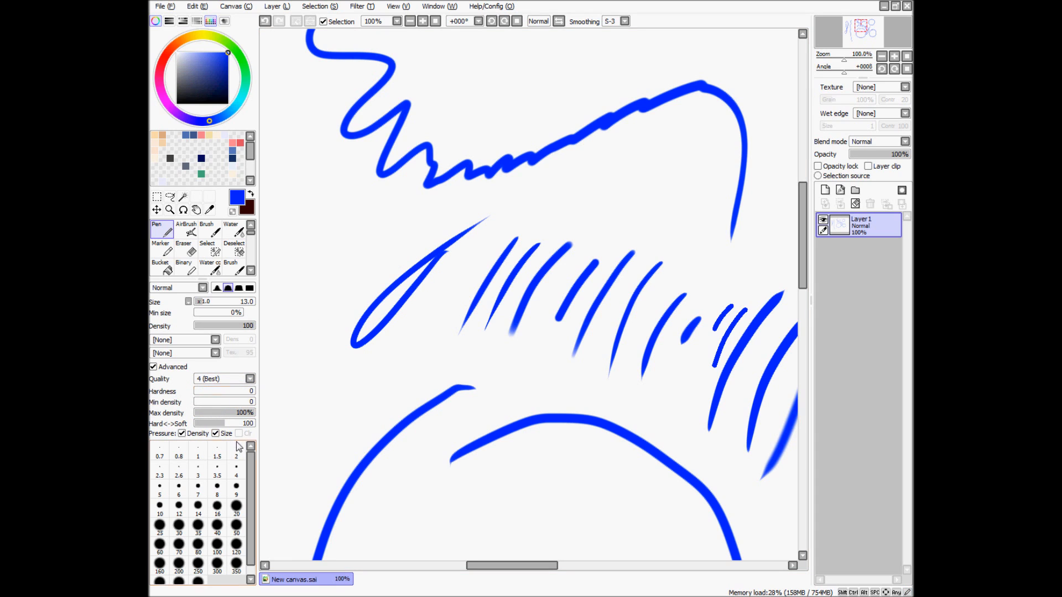
# Draw a broad curved AirBrush stroke at size 270 across the wavy line and the narrow loop, and inspect its soft edge
pyautogui.scroll(-1, 390, 214)
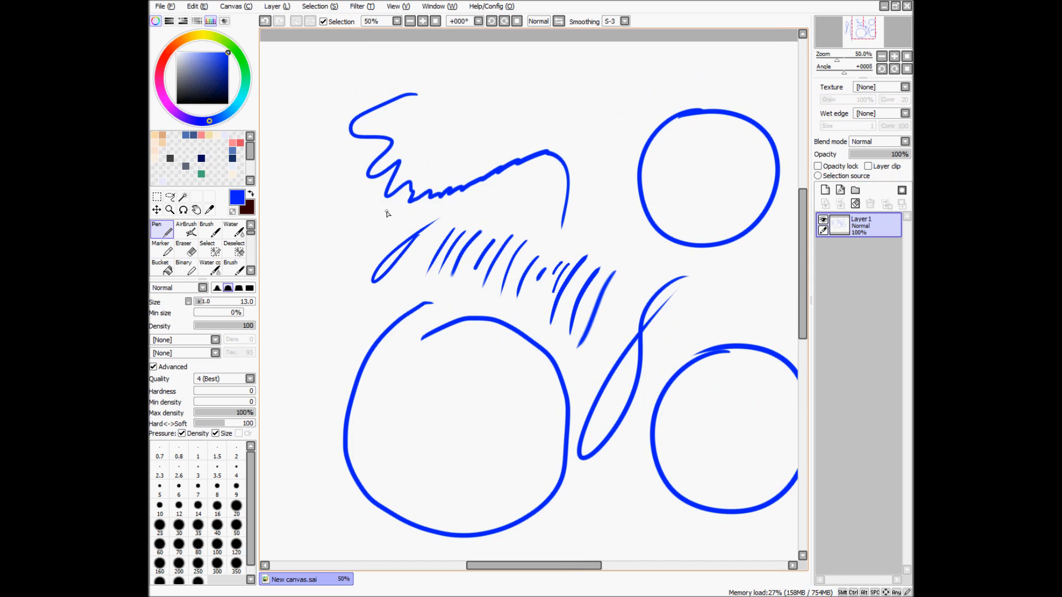
pyautogui.scroll(-1, 390, 215)
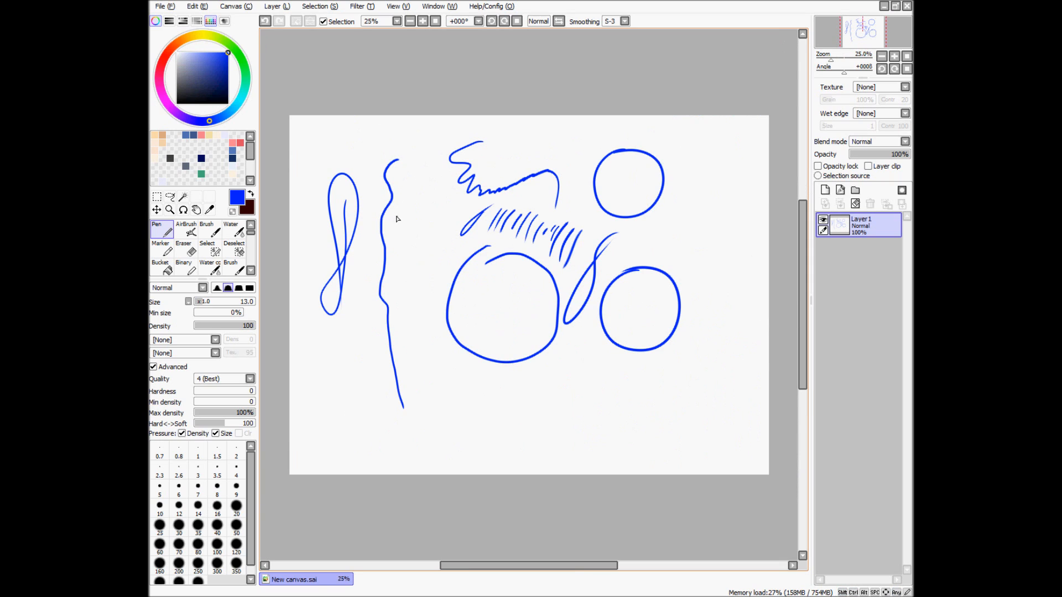
pyautogui.click(187, 229)
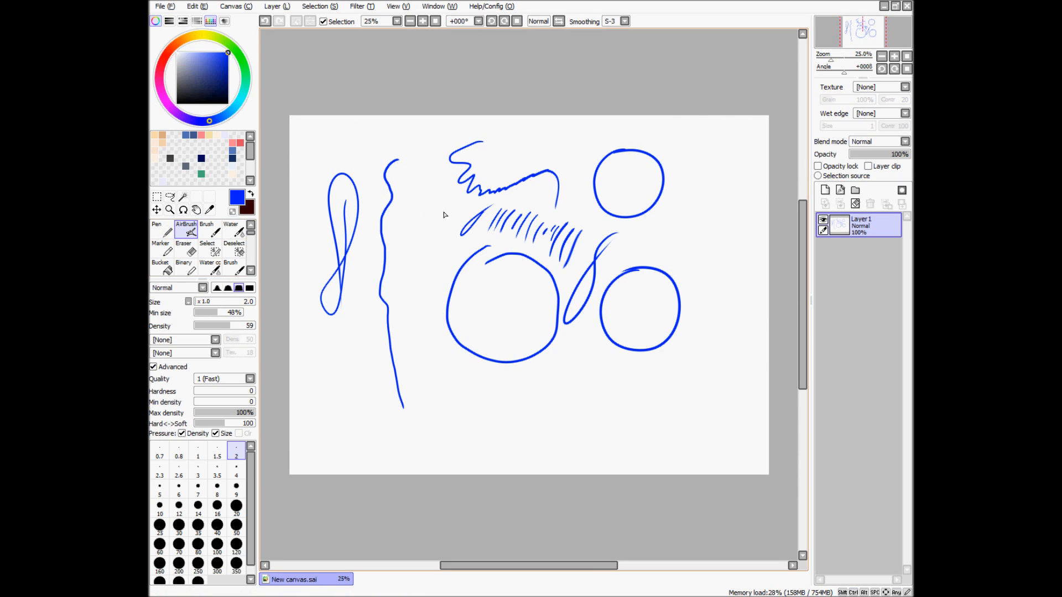
pyautogui.moveTo(441, 222)
pyautogui.keyDown('ctrl'); pyautogui.keyDown('alt'); pyautogui.mouseDown()
pyautogui.moveTo(478, 221)
pyautogui.moveTo(387, 313)
pyautogui.moveTo(504, 195)
pyautogui.mouseUp(); pyautogui.keyUp('alt'); pyautogui.keyUp('ctrl')
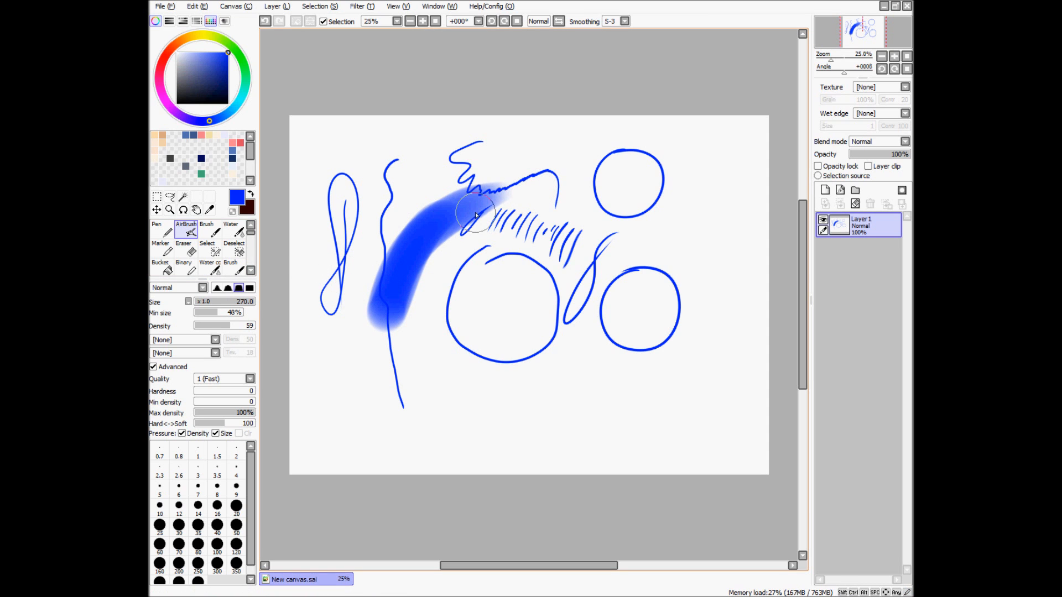
pyautogui.scroll(1, 467, 217)
pyautogui.scroll(1, 467, 217)
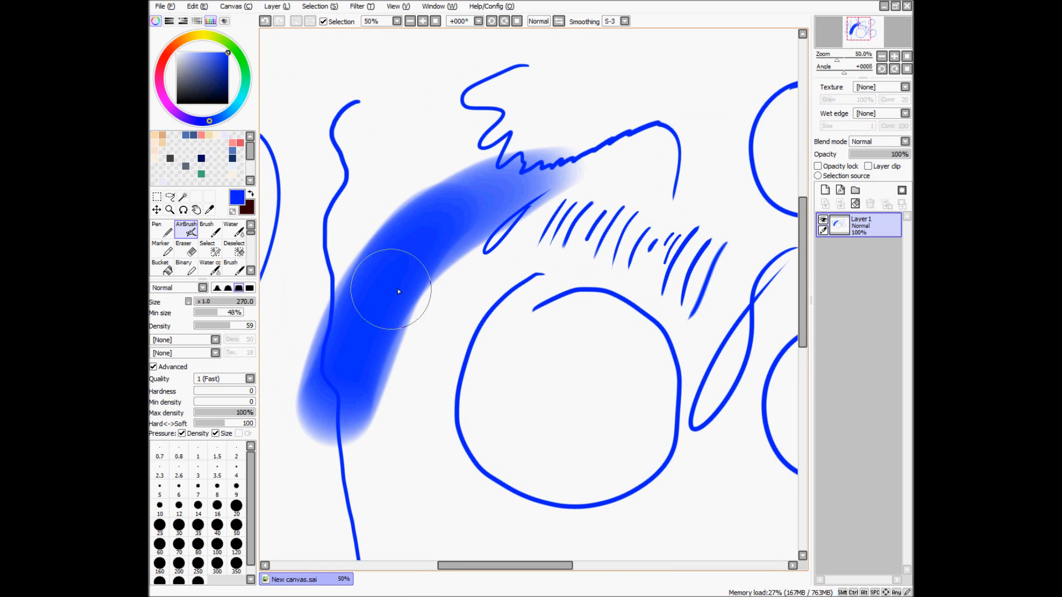
# Paint overlapping slanted AirBrush strokes with the second-softest edge shape across the large open circle
pyautogui.click(228, 288)
pyautogui.moveTo(579, 324); pyautogui.dragTo(458, 458)
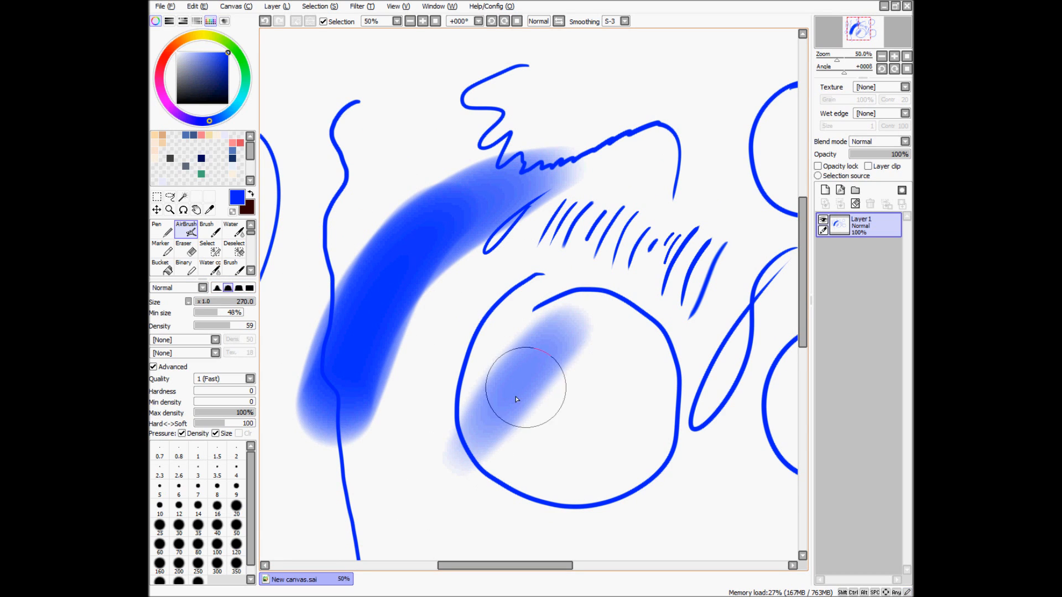
pyautogui.moveTo(592, 322); pyautogui.dragTo(471, 448)
pyautogui.moveTo(556, 356); pyautogui.dragTo(450, 443)
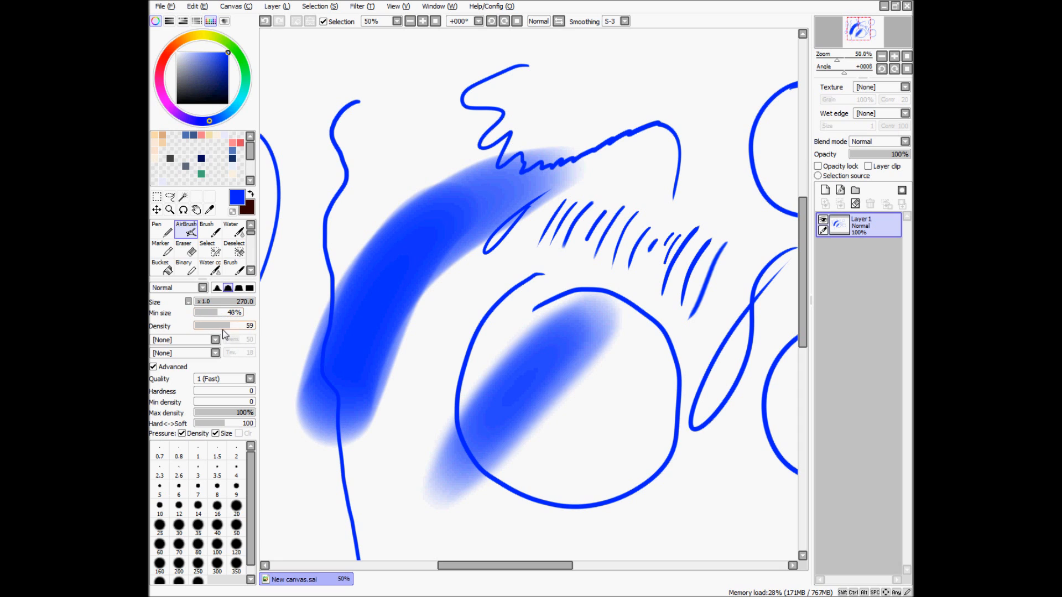
# Set the AirBrush density to 100 and paint a broad stroke across the first curved AirBrush stroke
pyautogui.moveTo(227, 326); pyautogui.dragTo(278, 331)
pyautogui.moveTo(737, 169); pyautogui.dragTo(359, 376)
pyautogui.scroll(-4, 601, 268)
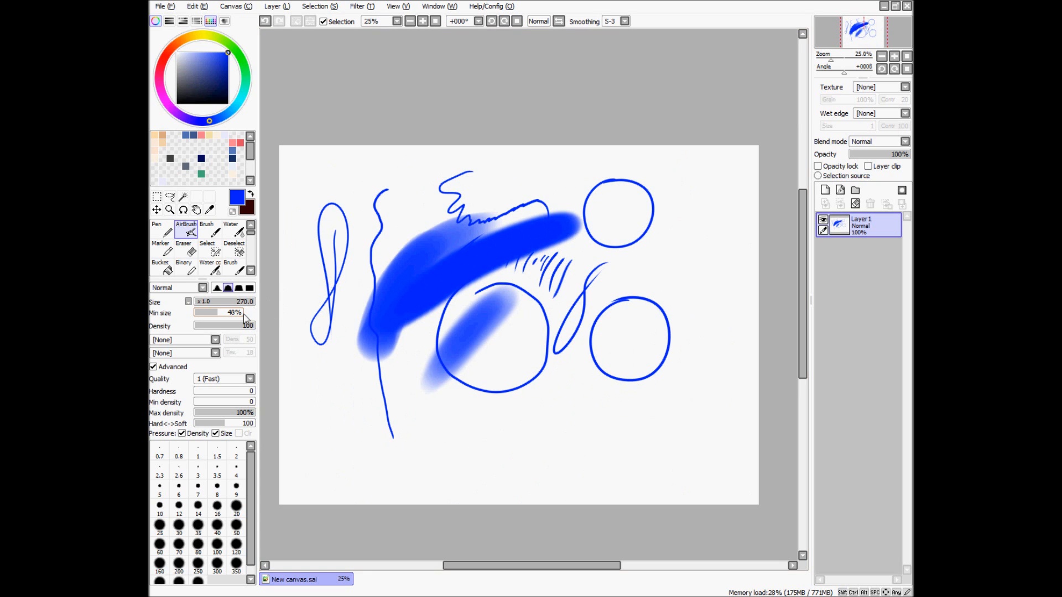
# Paint a faint AirBrush stroke at reduced density over the lower small circle, and raise the density to 94
pyautogui.click(204, 327)
pyautogui.moveTo(676, 278)
pyautogui.mouseDown()
pyautogui.moveTo(557, 350)
pyautogui.moveTo(633, 300)
pyautogui.mouseUp()
pyautogui.moveTo(203, 326); pyautogui.dragTo(240, 326)
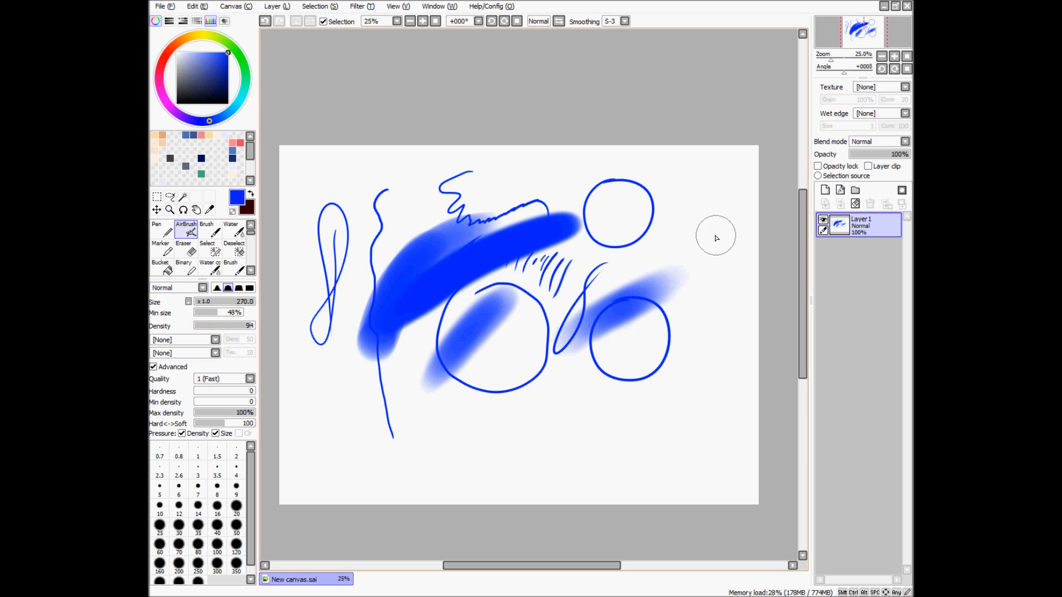
# Paint a broad slanted AirBrush stroke at density 94 between the two small circles, and set the density to 47
pyautogui.moveTo(713, 235); pyautogui.dragTo(503, 342)
pyautogui.click(222, 329)
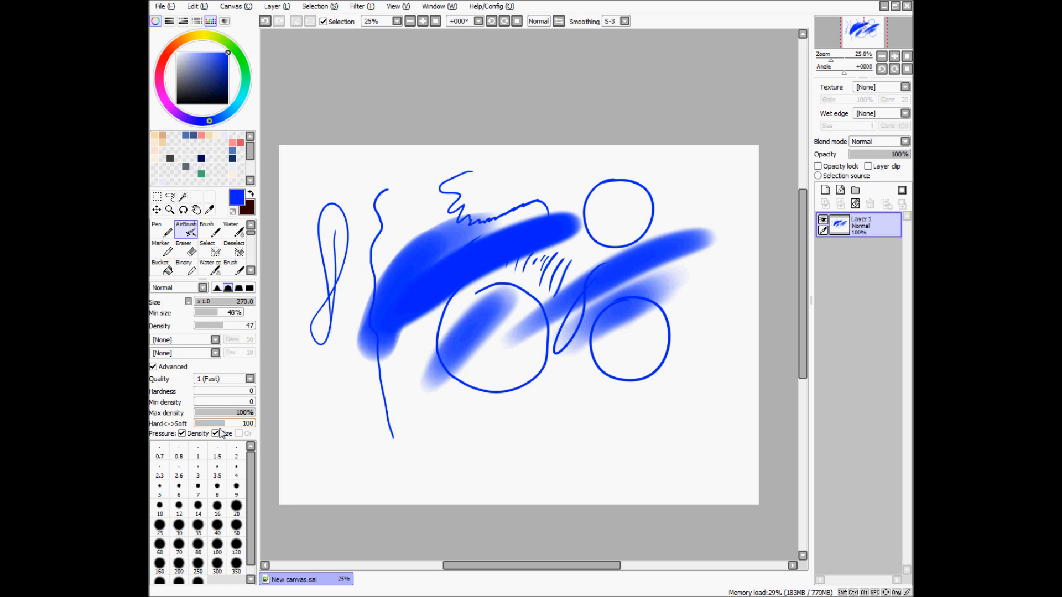
# Switch to the Brush and paint a short test stroke at size 14 on the broad curved blue band
pyautogui.click(213, 235)
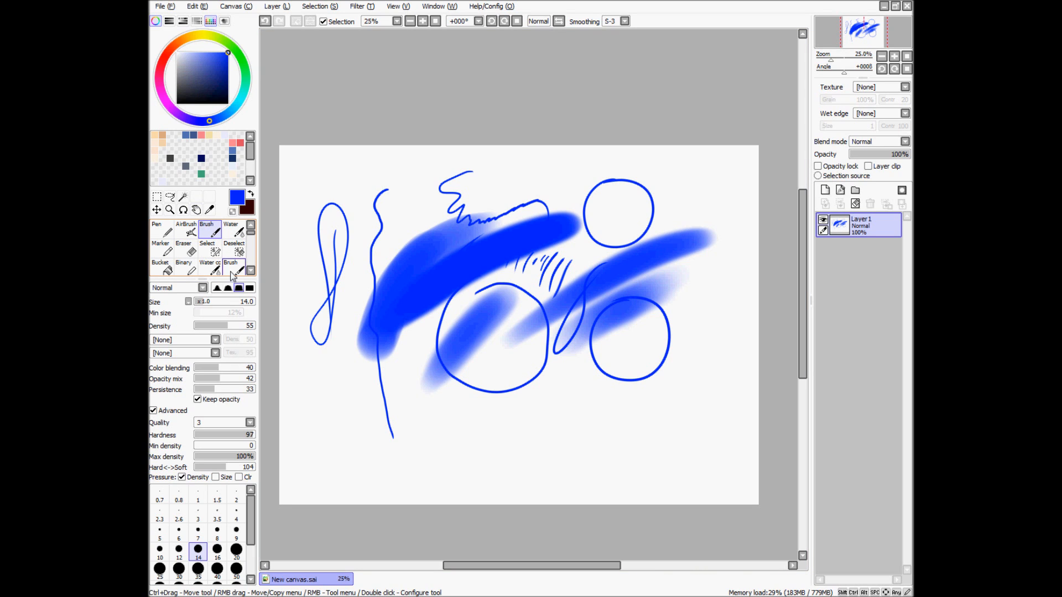
pyautogui.scroll(5, 438, 243)
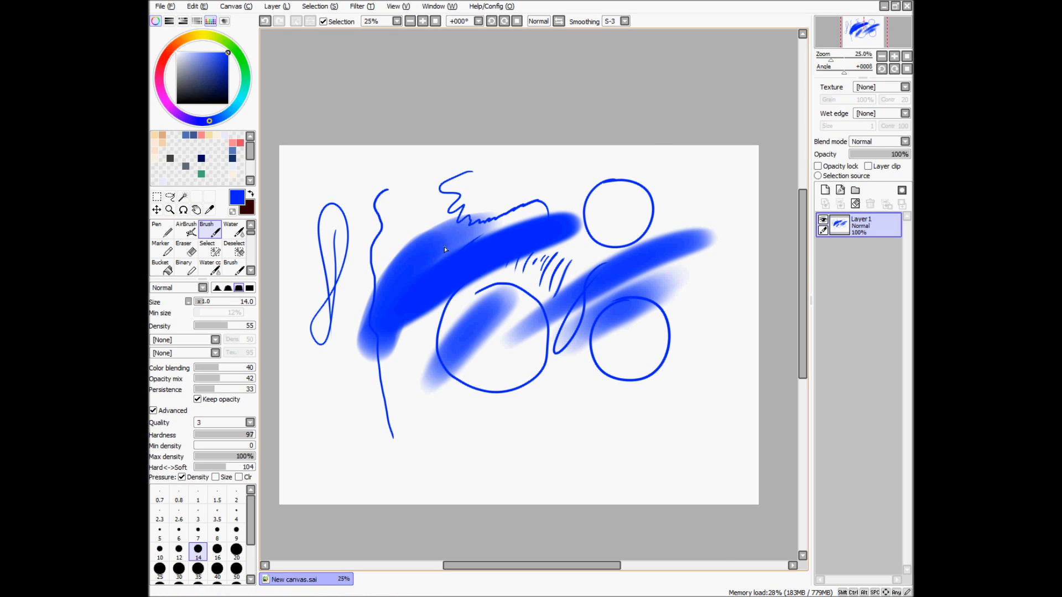
pyautogui.moveTo(438, 241); pyautogui.dragTo(441, 295)
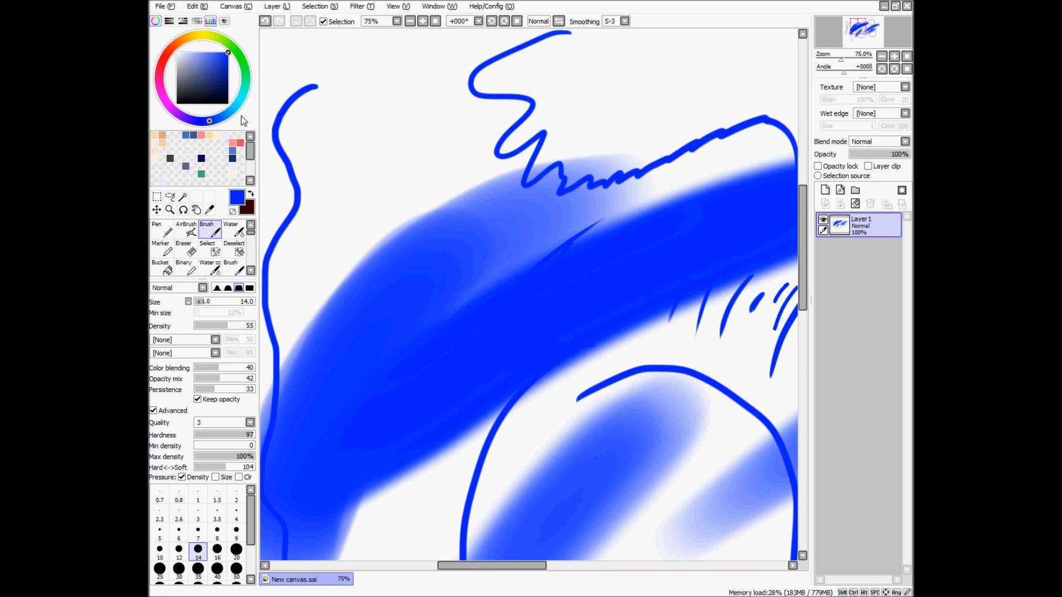
# Choose green and paint overlapping Brush strokes at size 130 across the upper part of the curved blue band
pyautogui.click(242, 64)
pyautogui.keyDown('ctrl'); pyautogui.keyDown('alt'); pyautogui.moveTo(476, 284); pyautogui.dragTo(487, 337); pyautogui.keyUp('alt'); pyautogui.keyUp('ctrl')
pyautogui.moveTo(515, 276)
pyautogui.mouseDown()
pyautogui.moveTo(474, 297)
pyautogui.moveTo(372, 365)
pyautogui.moveTo(506, 270)
pyautogui.moveTo(362, 361)
pyautogui.moveTo(489, 274)
pyautogui.moveTo(555, 290)
pyautogui.moveTo(387, 380)
pyautogui.mouseUp()
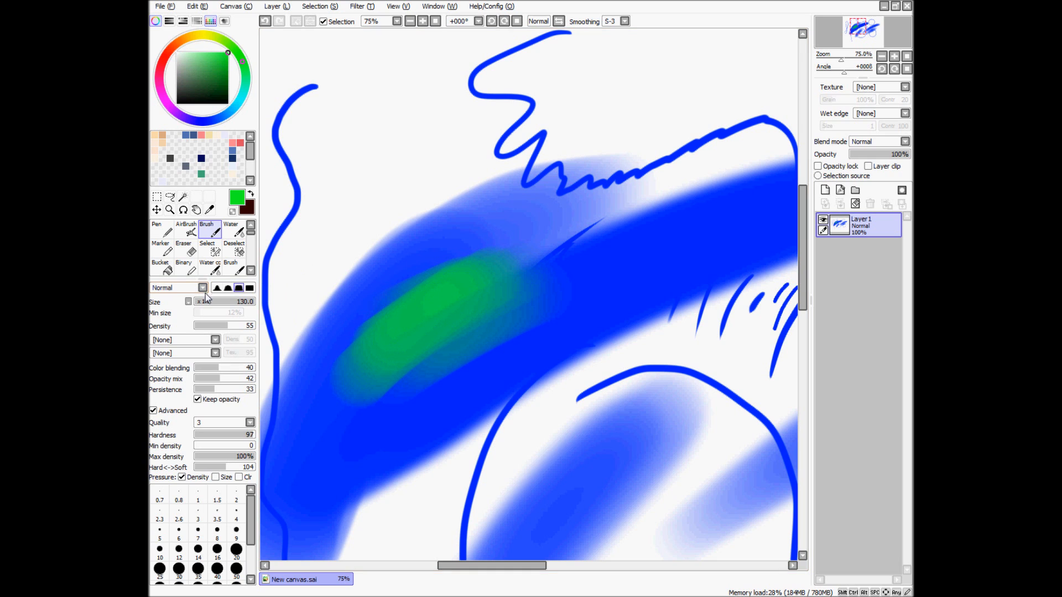
pyautogui.scroll(-1, 380, 308)
pyautogui.moveTo(393, 307); pyautogui.dragTo(466, 271)
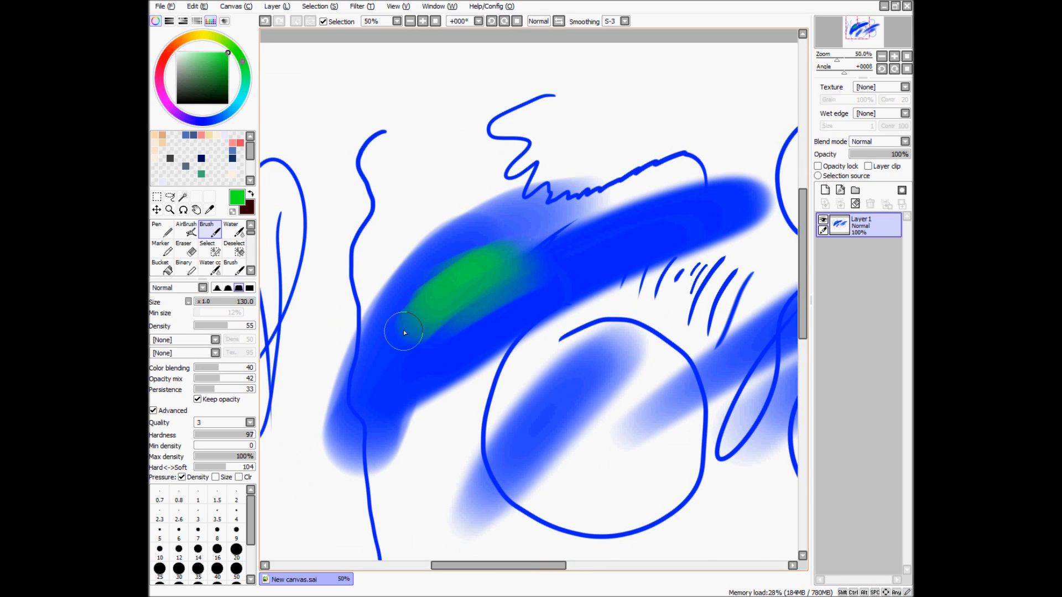
pyautogui.moveTo(404, 332); pyautogui.dragTo(442, 282)
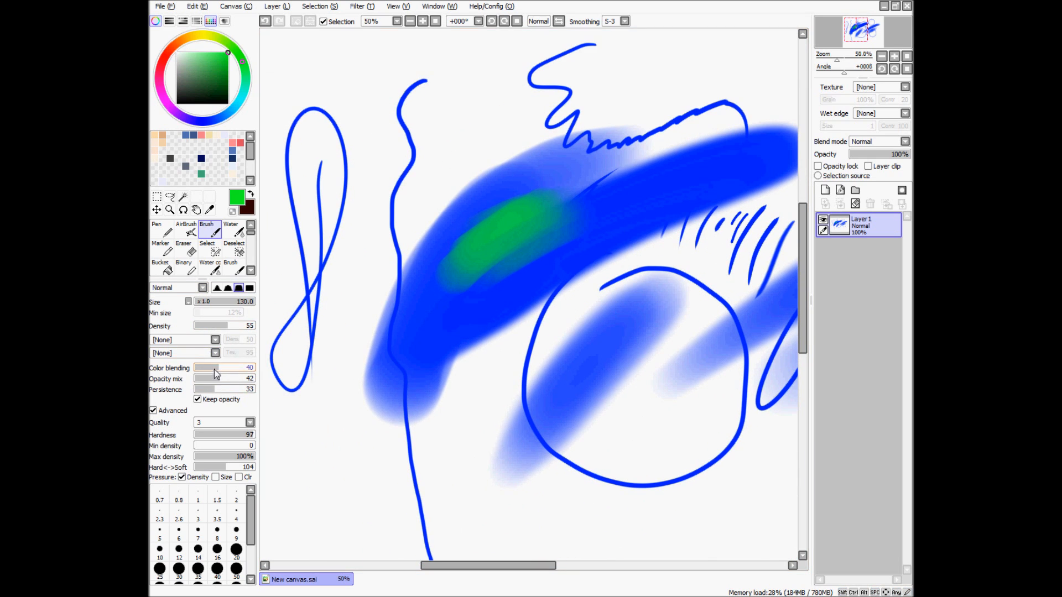
# Set the color blending to 100, smear blue outward from the curved band, and paint a long green stroke and a round patch on blank canvas
pyautogui.moveTo(216, 368); pyautogui.dragTo(257, 371)
pyautogui.moveTo(427, 337)
pyautogui.mouseDown()
pyautogui.moveTo(503, 282)
pyautogui.moveTo(376, 346)
pyautogui.moveTo(526, 280)
pyautogui.moveTo(393, 431)
pyautogui.moveTo(453, 410)
pyautogui.moveTo(491, 413)
pyautogui.moveTo(481, 308)
pyautogui.moveTo(372, 312)
pyautogui.moveTo(381, 271)
pyautogui.moveTo(443, 224)
pyautogui.moveTo(534, 212)
pyautogui.moveTo(553, 172)
pyautogui.moveTo(441, 126)
pyautogui.moveTo(550, 104)
pyautogui.moveTo(552, 129)
pyautogui.mouseUp()
pyautogui.moveTo(309, 193)
pyautogui.mouseDown()
pyautogui.moveTo(311, 360)
pyautogui.moveTo(334, 481)
pyautogui.mouseUp()
pyautogui.moveTo(383, 507)
pyautogui.mouseDown()
pyautogui.moveTo(384, 425)
pyautogui.moveTo(380, 474)
pyautogui.moveTo(381, 453)
pyautogui.mouseUp()
pyautogui.press('space')
pyautogui.moveTo(468, 461); pyautogui.dragTo(447, 396)
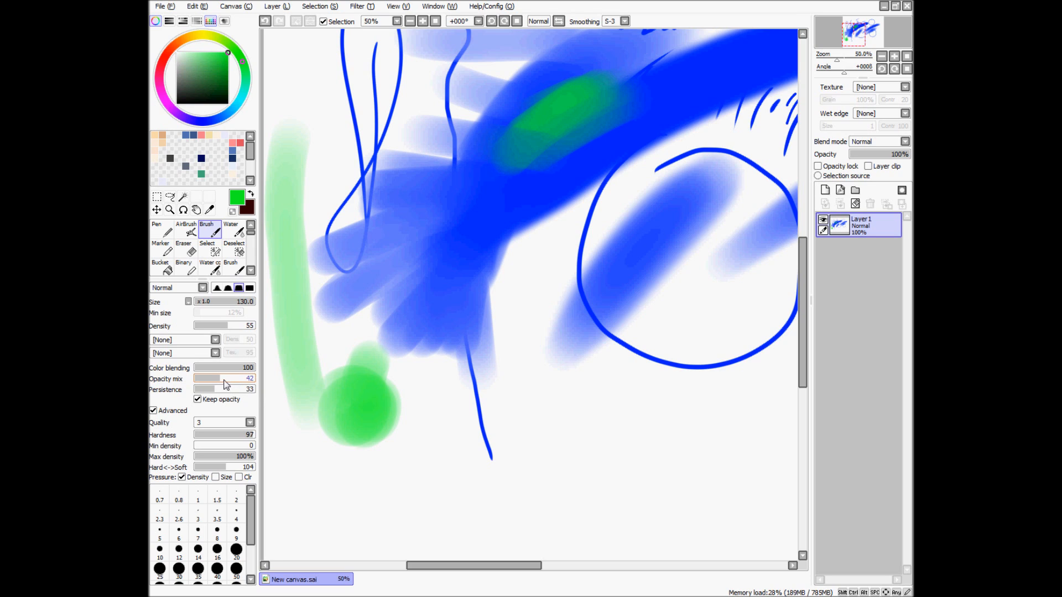
# Set the opacity mix to 100 and pull Brush strokes out from the lower edge of the curved blue band
pyautogui.moveTo(225, 383); pyautogui.dragTo(251, 383)
pyautogui.moveTo(622, 429)
pyautogui.mouseDown()
pyautogui.moveTo(576, 465)
pyautogui.moveTo(604, 441)
pyautogui.mouseUp()
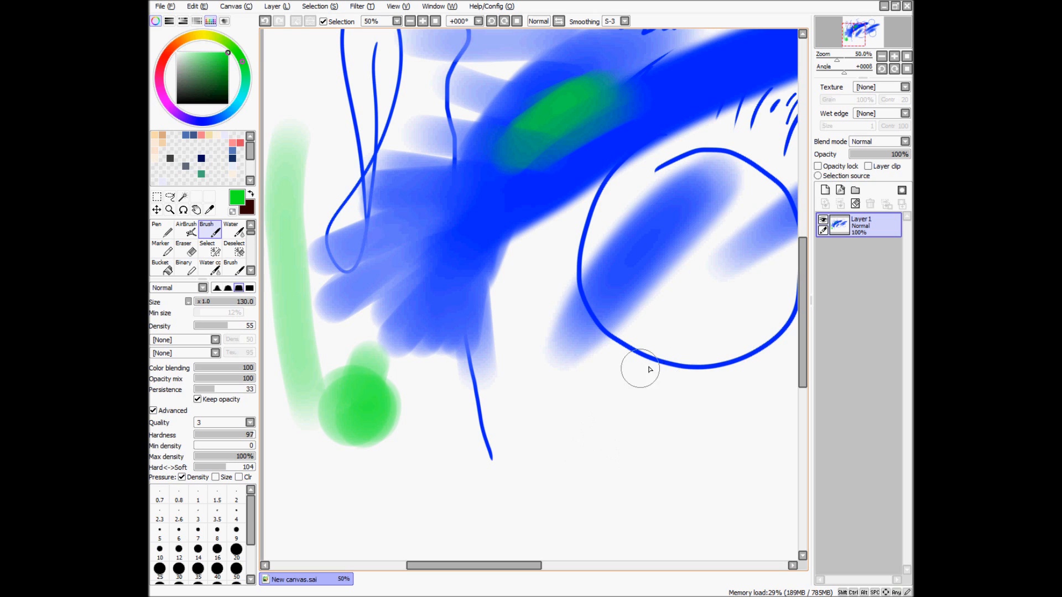
pyautogui.moveTo(519, 186)
pyautogui.mouseDown()
pyautogui.moveTo(530, 206)
pyautogui.moveTo(514, 234)
pyautogui.moveTo(535, 280)
pyautogui.moveTo(524, 320)
pyautogui.moveTo(523, 196)
pyautogui.moveTo(525, 273)
pyautogui.moveTo(530, 188)
pyautogui.moveTo(529, 256)
pyautogui.moveTo(545, 180)
pyautogui.moveTo(539, 253)
pyautogui.moveTo(586, 169)
pyautogui.moveTo(608, 159)
pyautogui.moveTo(608, 197)
pyautogui.moveTo(646, 149)
pyautogui.mouseUp()
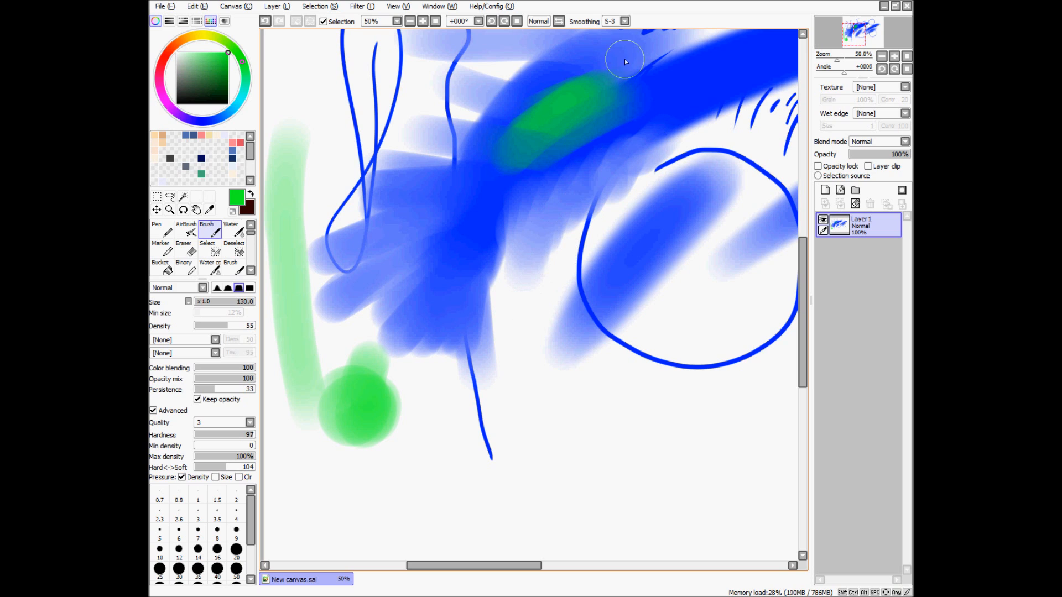
# Set the smoothing to 3, smear the band's lower end, and make size 40 Brush strokes inside the large open circle
pyautogui.click(625, 21)
pyautogui.click(611, 62)
pyautogui.moveTo(470, 302)
pyautogui.mouseDown()
pyautogui.moveTo(455, 296)
pyautogui.moveTo(451, 334)
pyautogui.moveTo(521, 316)
pyautogui.moveTo(536, 296)
pyautogui.mouseUp()
pyautogui.keyDown('ctrl'); pyautogui.keyDown('alt'); pyautogui.moveTo(600, 254); pyautogui.dragTo(611, 252); pyautogui.keyUp('alt'); pyautogui.keyUp('ctrl')
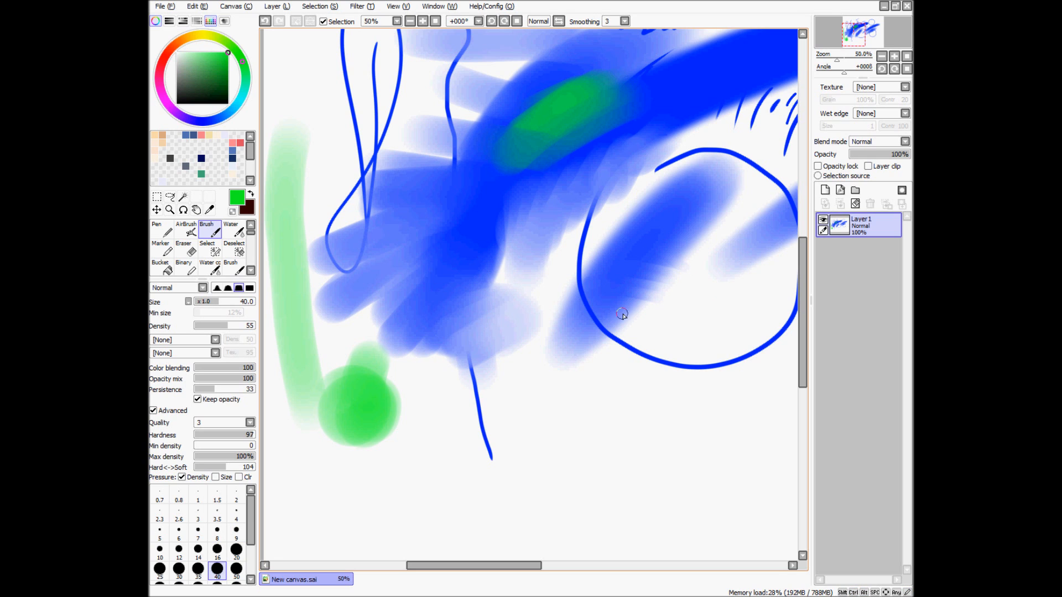
pyautogui.moveTo(685, 212); pyautogui.dragTo(681, 213)
# Set the persistence to 100, pull a long looping Brush stroke out of the blue band, and smear the band's upper end
pyautogui.moveTo(481, 375); pyautogui.dragTo(431, 444)
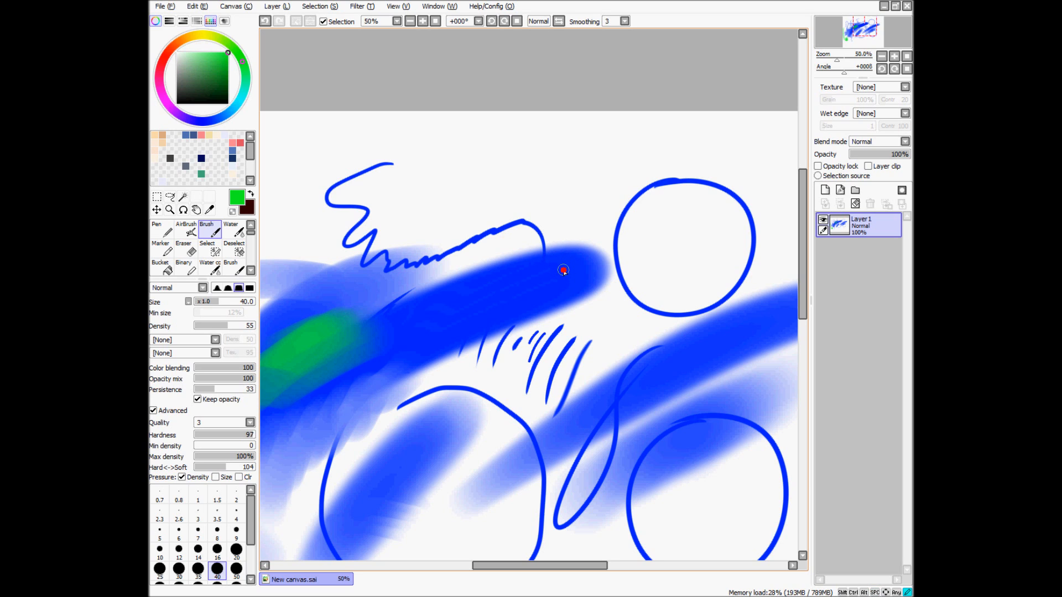
pyautogui.moveTo(562, 259); pyautogui.dragTo(570, 231)
pyautogui.scroll(2, 563, 256)
pyautogui.scroll(-1, 561, 243)
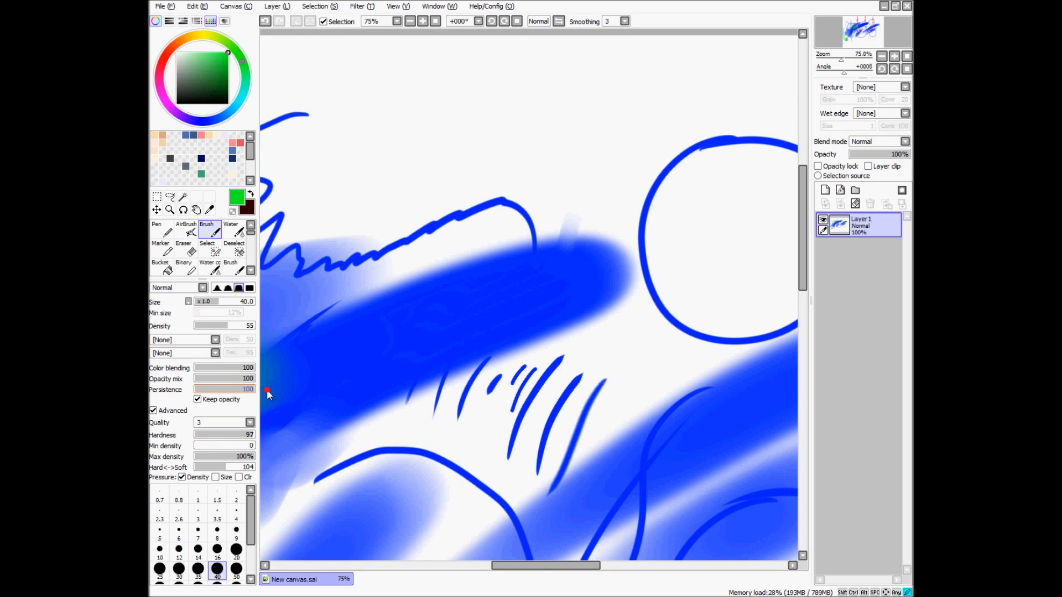
pyautogui.moveTo(554, 261)
pyautogui.mouseDown()
pyautogui.moveTo(574, 123)
pyautogui.moveTo(683, 100)
pyautogui.moveTo(445, 135)
pyautogui.moveTo(386, 184)
pyautogui.moveTo(486, 133)
pyautogui.moveTo(507, 178)
pyautogui.moveTo(401, 246)
pyautogui.moveTo(484, 114)
pyautogui.mouseUp()
pyautogui.moveTo(604, 235)
pyautogui.mouseDown()
pyautogui.moveTo(564, 267)
pyautogui.moveTo(379, 319)
pyautogui.mouseUp()
pyautogui.moveTo(623, 205)
pyautogui.mouseDown()
pyautogui.moveTo(602, 263)
pyautogui.moveTo(622, 227)
pyautogui.moveTo(581, 259)
pyautogui.moveTo(585, 282)
pyautogui.moveTo(642, 271)
pyautogui.moveTo(604, 302)
pyautogui.moveTo(627, 270)
pyautogui.moveTo(538, 310)
pyautogui.moveTo(550, 321)
pyautogui.moveTo(635, 287)
pyautogui.moveTo(569, 316)
pyautogui.moveTo(612, 266)
pyautogui.moveTo(510, 328)
pyautogui.moveTo(597, 262)
pyautogui.moveTo(471, 329)
pyautogui.moveTo(585, 262)
pyautogui.moveTo(471, 321)
pyautogui.moveTo(484, 302)
pyautogui.moveTo(419, 324)
pyautogui.moveTo(410, 312)
pyautogui.moveTo(510, 266)
pyautogui.mouseUp()
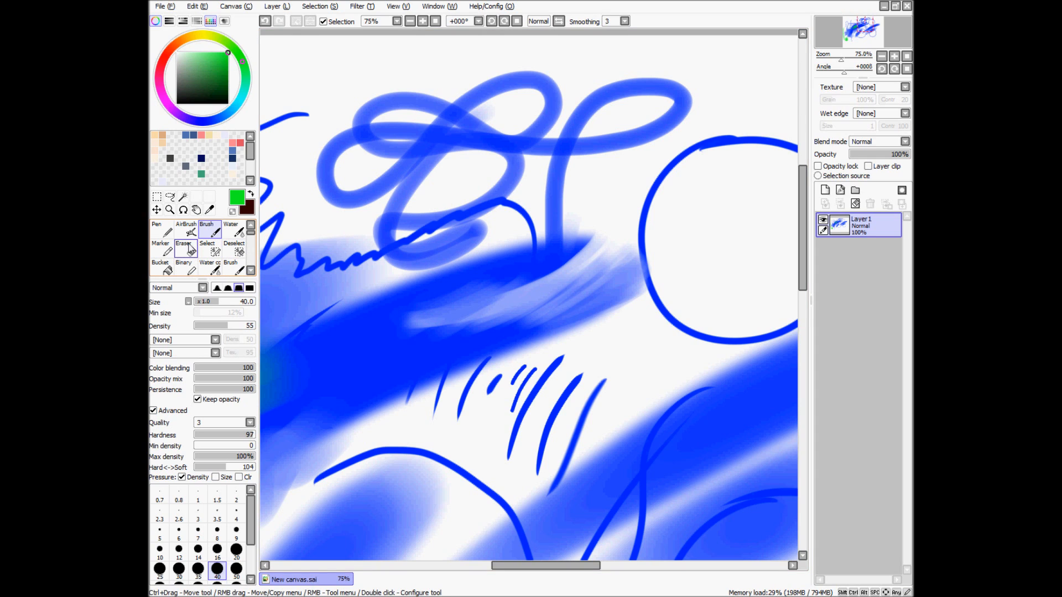
# Select the Blur brush, reduce its size to 218, and blend the blue band's lower edge above the open circle with the Paper texture
pyautogui.click(251, 271)
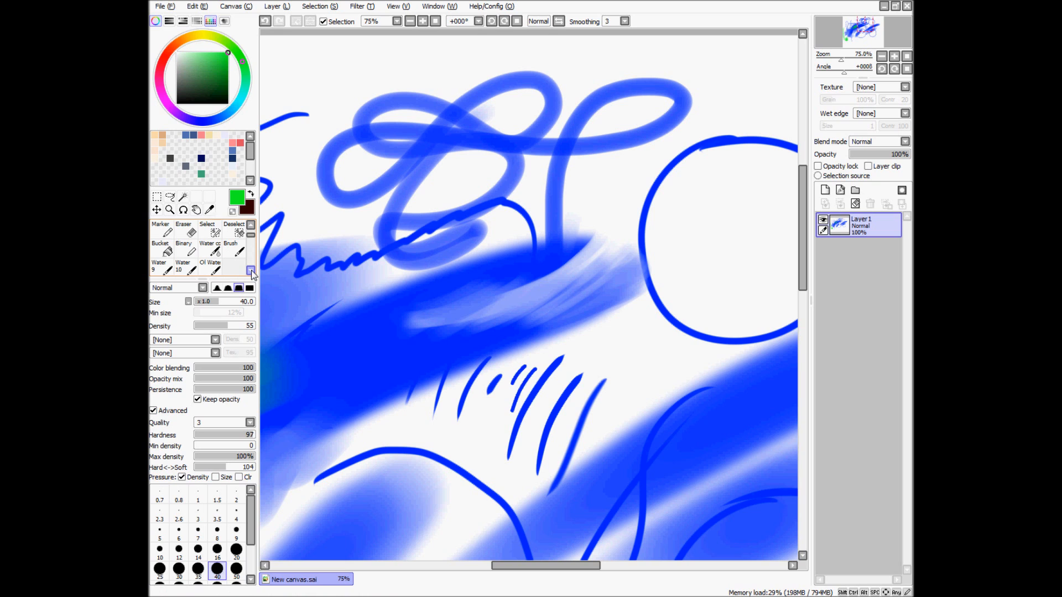
pyautogui.click(252, 272)
pyautogui.click(240, 275)
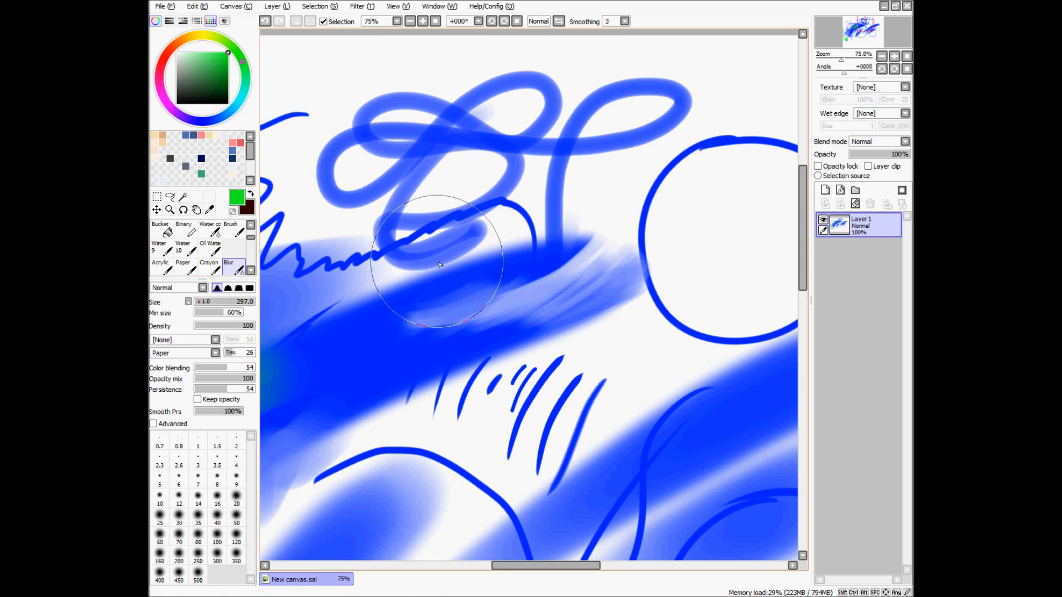
pyautogui.moveTo(604, 279)
pyautogui.mouseDown()
pyautogui.moveTo(504, 290)
pyautogui.moveTo(564, 361)
pyautogui.mouseUp()
pyautogui.moveTo(444, 296); pyautogui.dragTo(578, 274)
pyautogui.moveTo(501, 313); pyautogui.dragTo(571, 286)
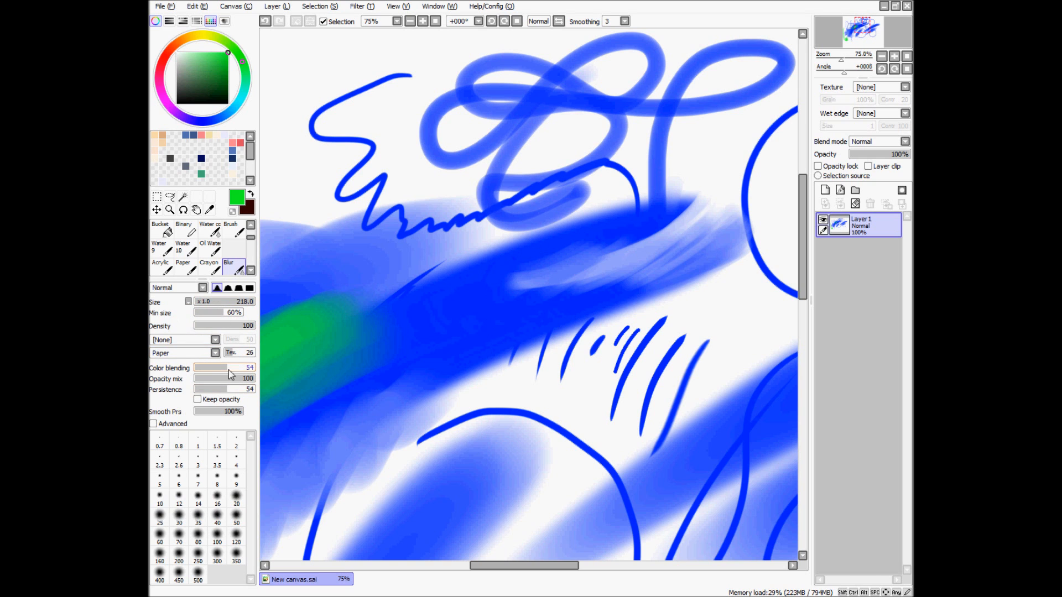
pyautogui.moveTo(383, 314); pyautogui.dragTo(747, 247)
pyautogui.moveTo(638, 301); pyautogui.dragTo(445, 232)
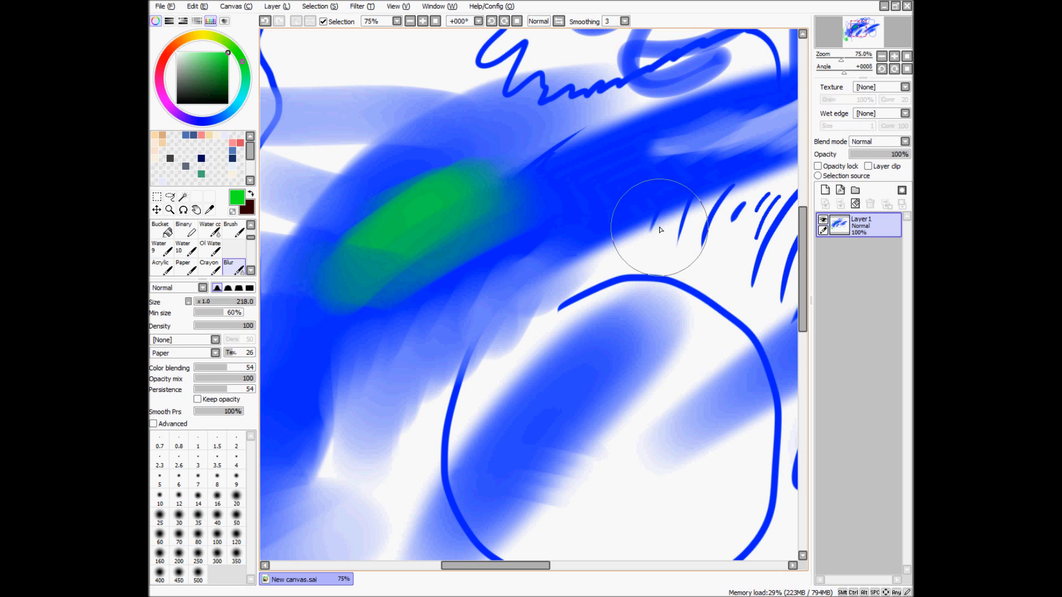
pyautogui.moveTo(589, 252)
pyautogui.mouseDown()
pyautogui.moveTo(688, 189)
pyautogui.moveTo(710, 157)
pyautogui.moveTo(687, 219)
pyautogui.moveTo(600, 236)
pyautogui.moveTo(616, 271)
pyautogui.mouseUp()
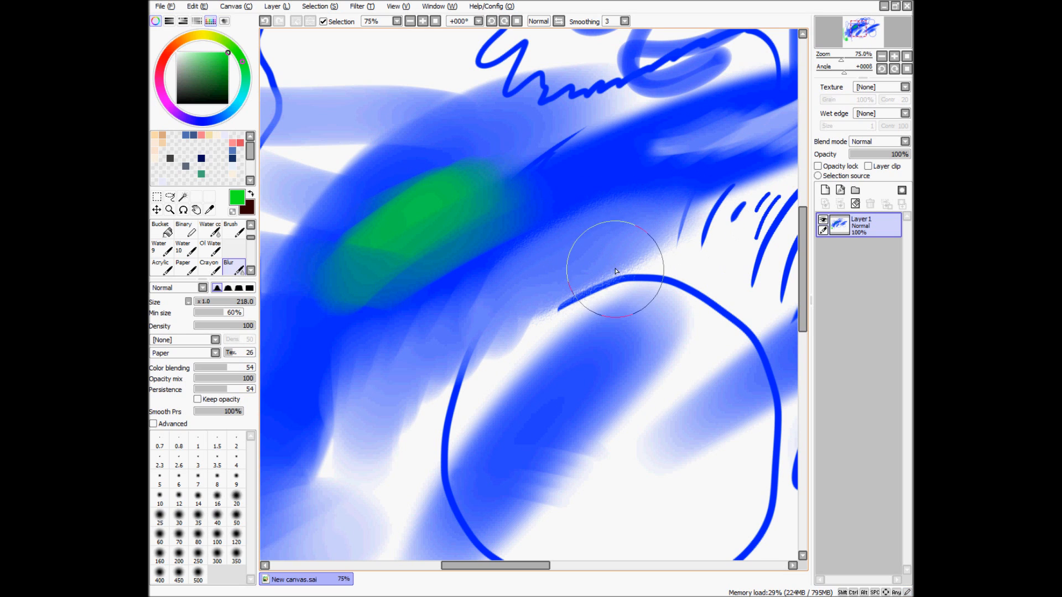
# Set the Blur brush texture to [None] and blend the blue band and green patch down into the large open circle
pyautogui.click(215, 354)
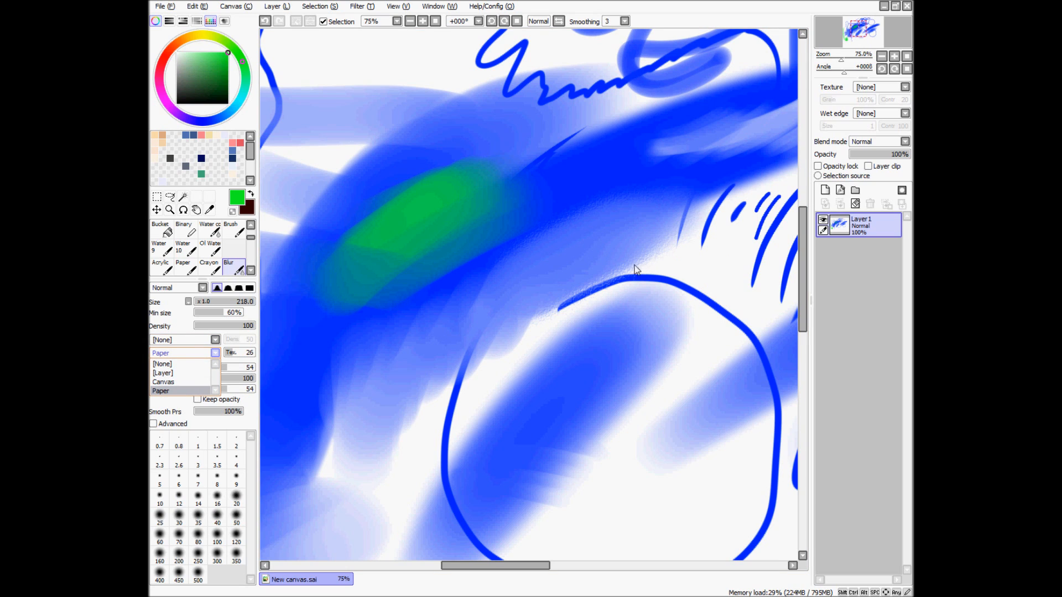
pyautogui.click(175, 364)
pyautogui.moveTo(659, 232); pyautogui.dragTo(627, 248)
pyautogui.moveTo(641, 259)
pyautogui.mouseDown()
pyautogui.moveTo(529, 317)
pyautogui.moveTo(497, 280)
pyautogui.moveTo(607, 214)
pyautogui.moveTo(640, 230)
pyautogui.moveTo(374, 375)
pyautogui.moveTo(552, 273)
pyautogui.moveTo(409, 411)
pyautogui.moveTo(420, 296)
pyautogui.moveTo(476, 237)
pyautogui.moveTo(467, 223)
pyautogui.moveTo(391, 254)
pyautogui.moveTo(419, 286)
pyautogui.moveTo(502, 292)
pyautogui.mouseUp()
pyautogui.moveTo(548, 240)
pyautogui.mouseDown()
pyautogui.moveTo(462, 324)
pyautogui.moveTo(470, 312)
pyautogui.mouseUp()
pyautogui.scroll(-1, 531, 258)
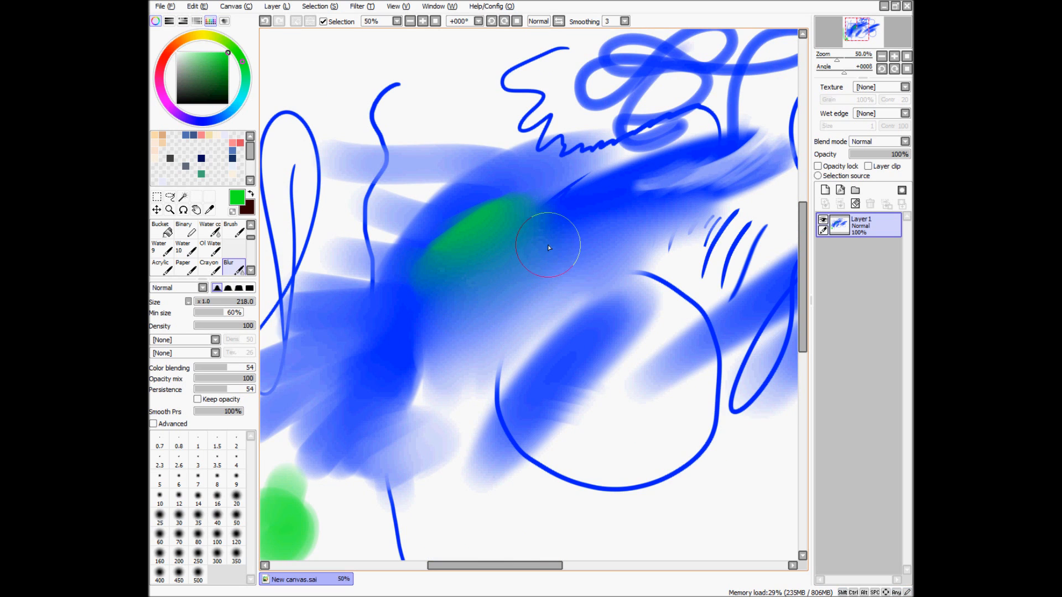
pyautogui.scroll(-1, 547, 244)
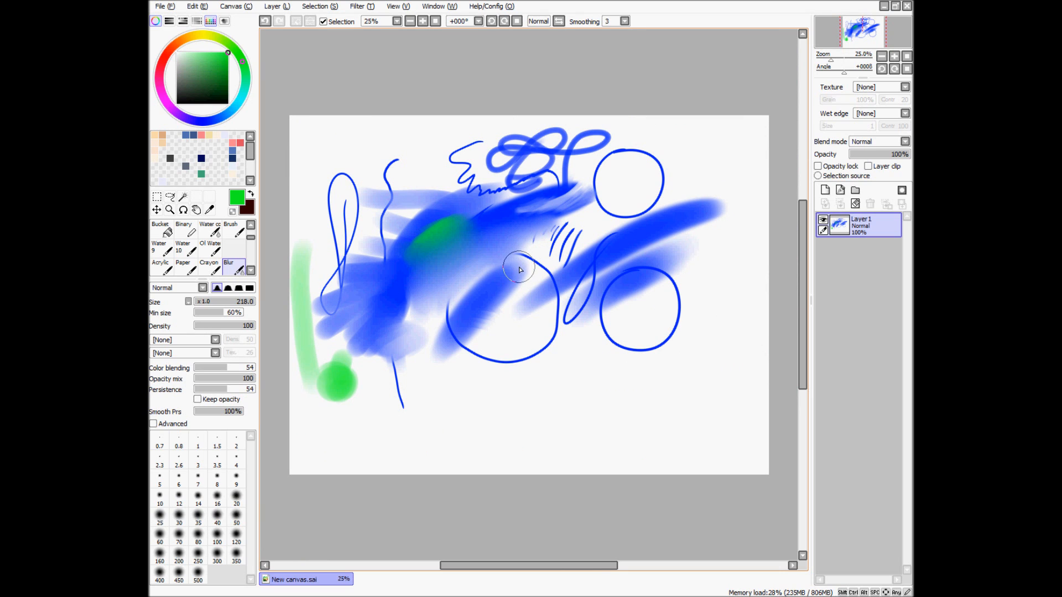
pyautogui.scroll(2, 520, 272)
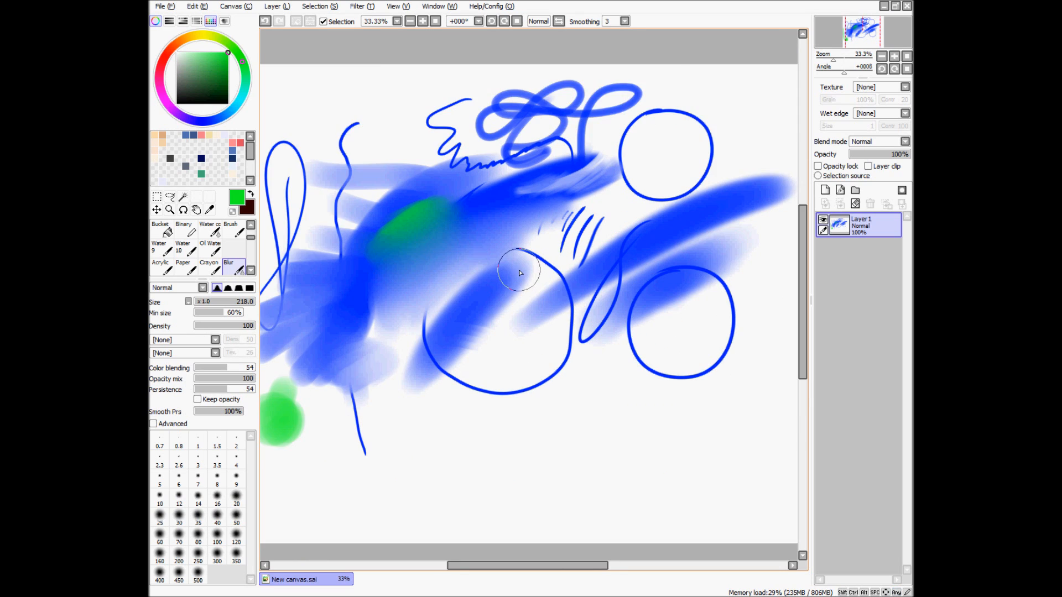
pyautogui.scroll(-2, 562, 259)
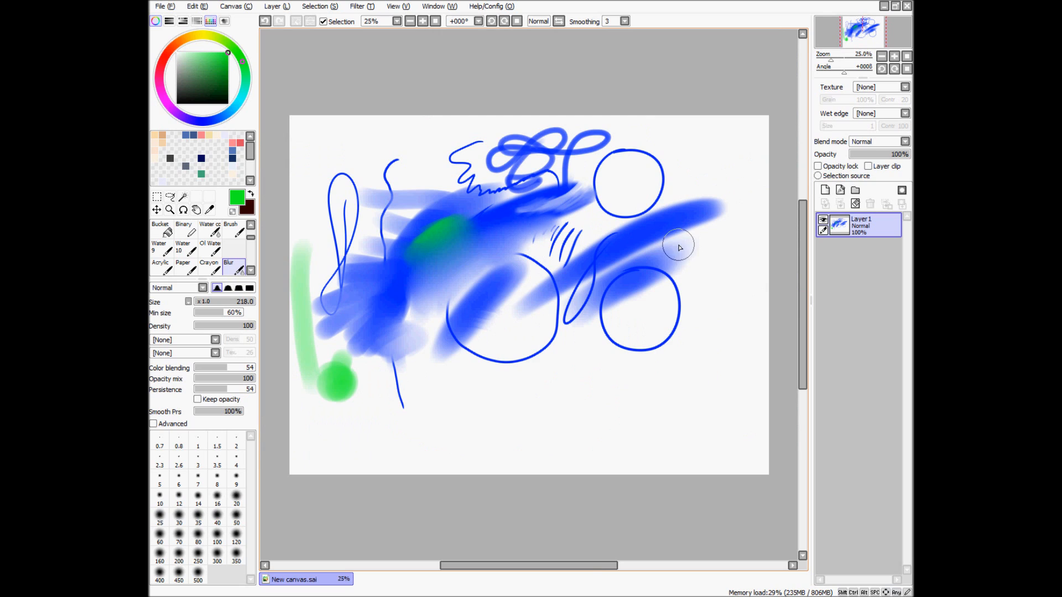
# Switch to the Marker and paint a short green stroke at size 76 over the blended green patch
pyautogui.scroll(2, 241, 233)
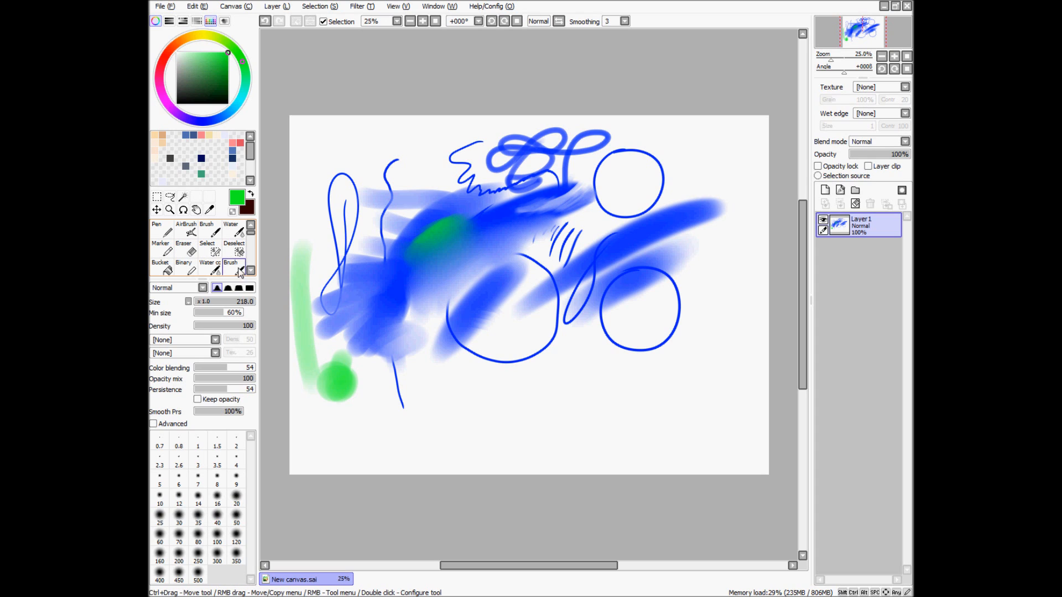
pyautogui.click(165, 252)
pyautogui.scroll(2, 429, 251)
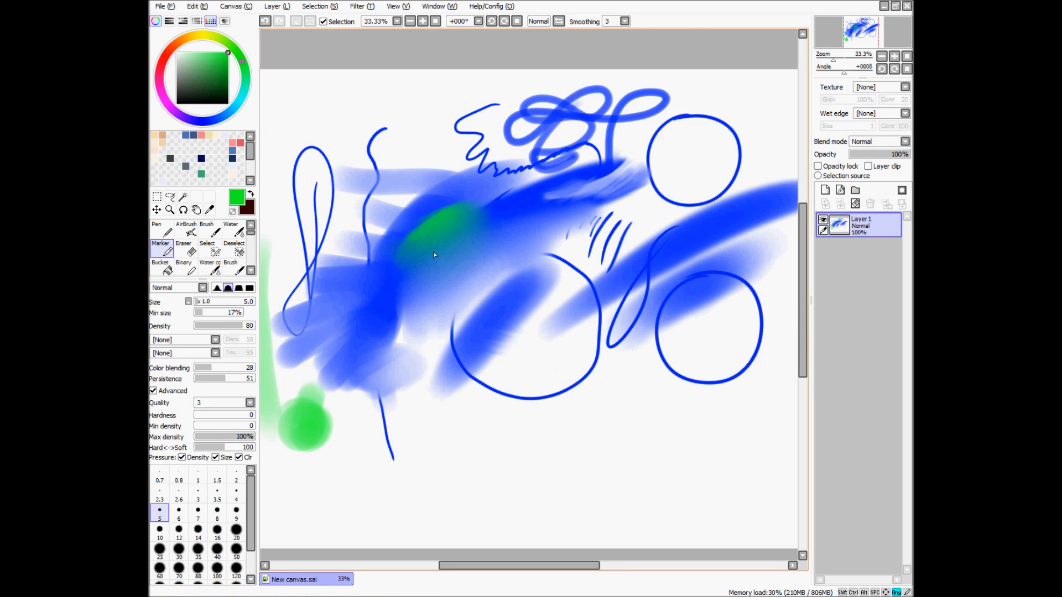
pyautogui.moveTo(443, 215)
pyautogui.mouseDown()
pyautogui.moveTo(477, 216)
pyautogui.moveTo(426, 208)
pyautogui.moveTo(443, 191)
pyautogui.mouseUp()
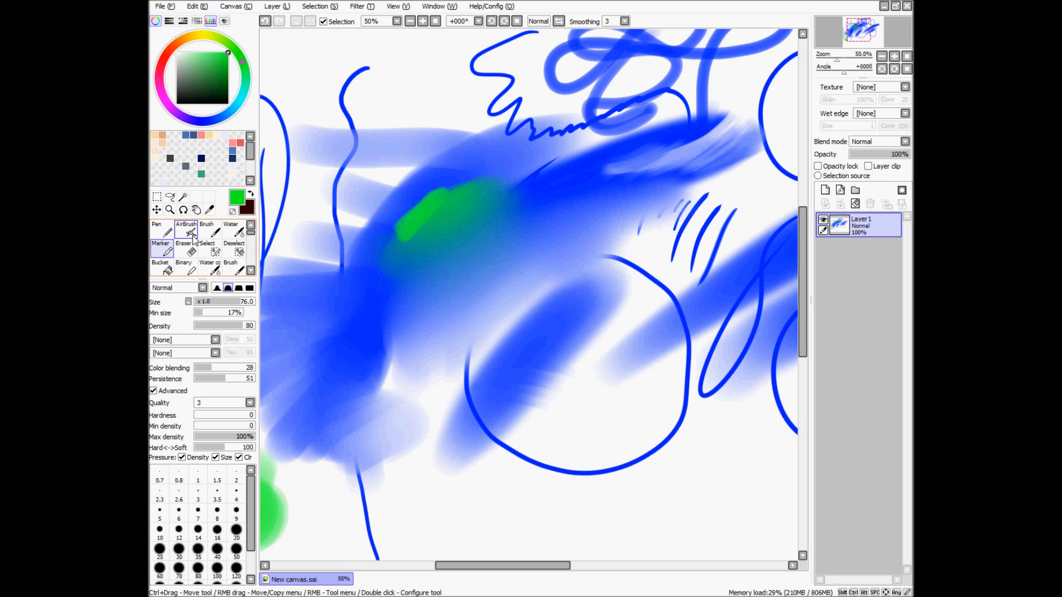
# Switch to the Eraser and erase over the green patch and the end of the upper slanted stroke at size 263.6
pyautogui.click(191, 249)
pyautogui.moveTo(562, 205)
pyautogui.mouseDown()
pyautogui.moveTo(551, 178)
pyautogui.moveTo(451, 205)
pyautogui.mouseUp()
pyautogui.press('space')
pyautogui.moveTo(438, 237); pyautogui.dragTo(585, 266)
pyautogui.moveTo(576, 321)
pyautogui.mouseDown()
pyautogui.moveTo(441, 301)
pyautogui.moveTo(426, 316)
pyautogui.mouseUp()
pyautogui.moveTo(690, 190); pyautogui.dragTo(553, 226)
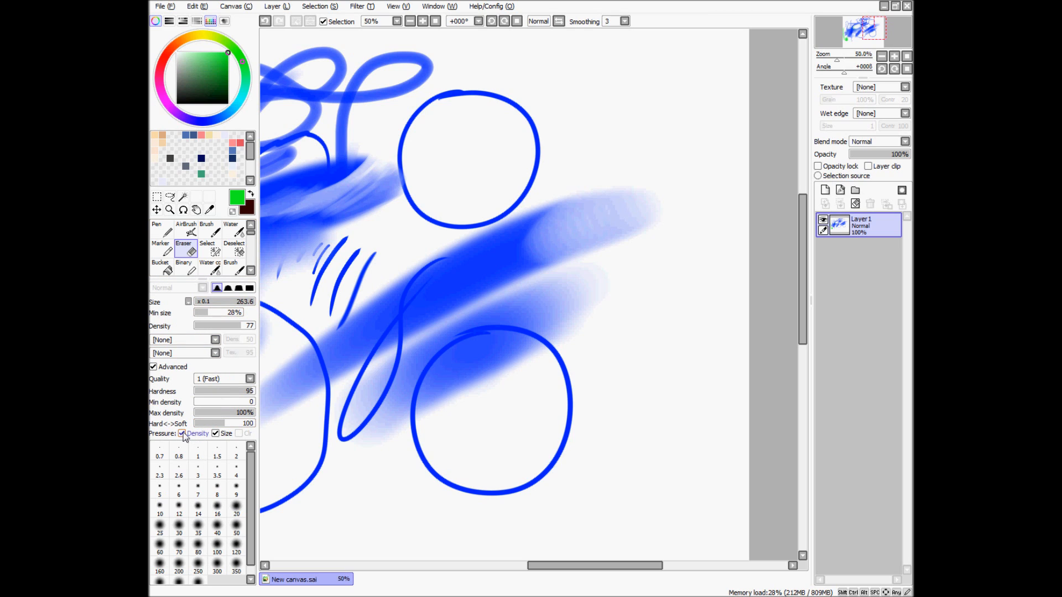
# Turn off size pressure for the Eraser and erase along the upper slanted stroke and the end of the looping stroke
pyautogui.click(215, 433)
pyautogui.moveTo(640, 201); pyautogui.dragTo(526, 243)
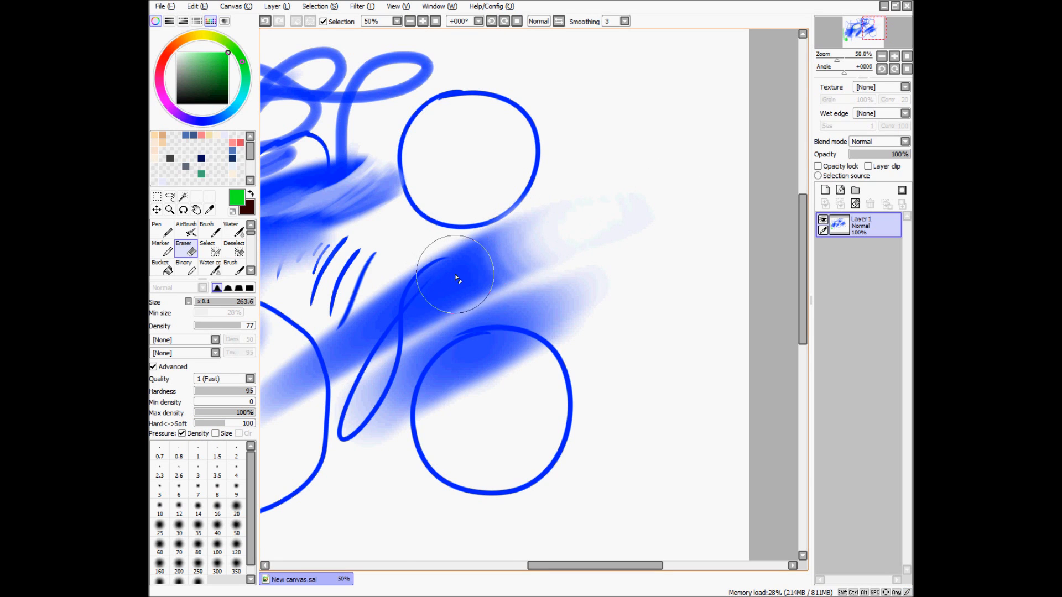
pyautogui.moveTo(478, 249); pyautogui.dragTo(629, 293)
pyautogui.moveTo(605, 94); pyautogui.dragTo(509, 160)
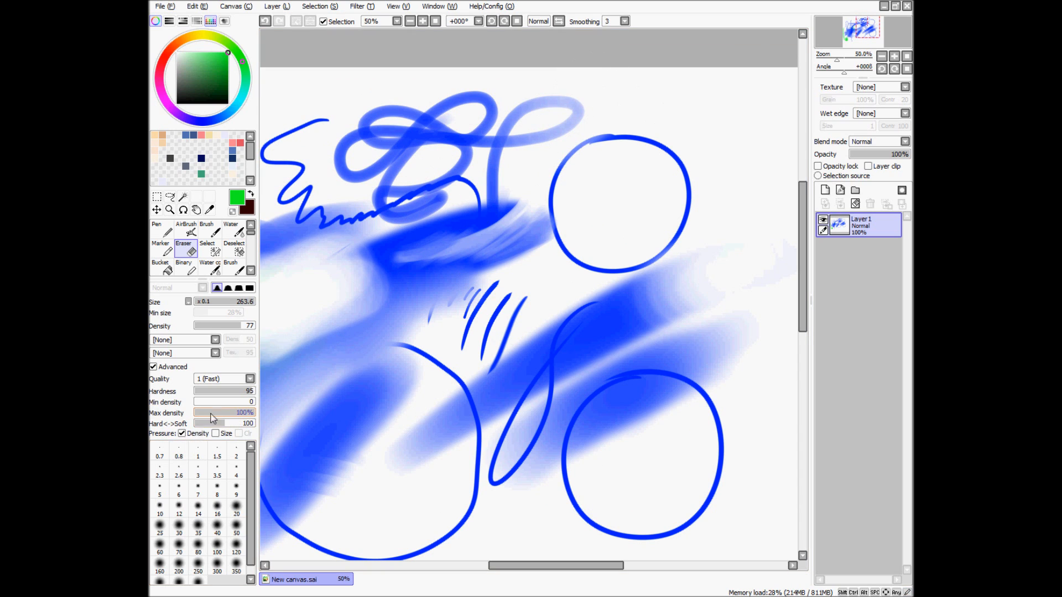
# Enable only size pressure for the Eraser, erase across the blue band's end at size 162.7, and turn density pressure back on
pyautogui.click(182, 434)
pyautogui.click(216, 434)
pyautogui.moveTo(567, 131); pyautogui.dragTo(568, 156)
pyautogui.moveTo(513, 189); pyautogui.dragTo(434, 244)
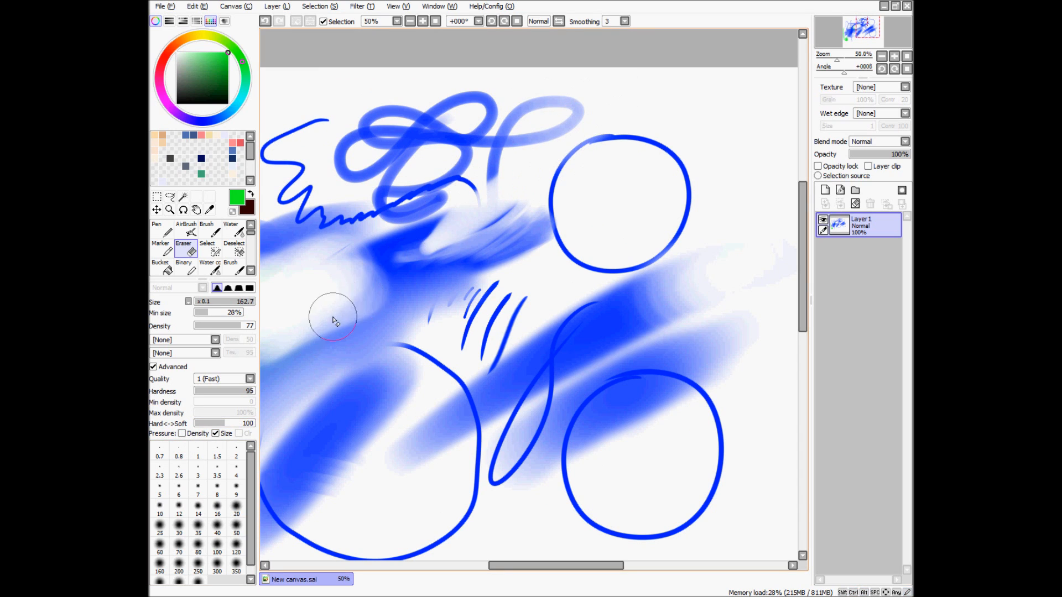
pyautogui.click(182, 433)
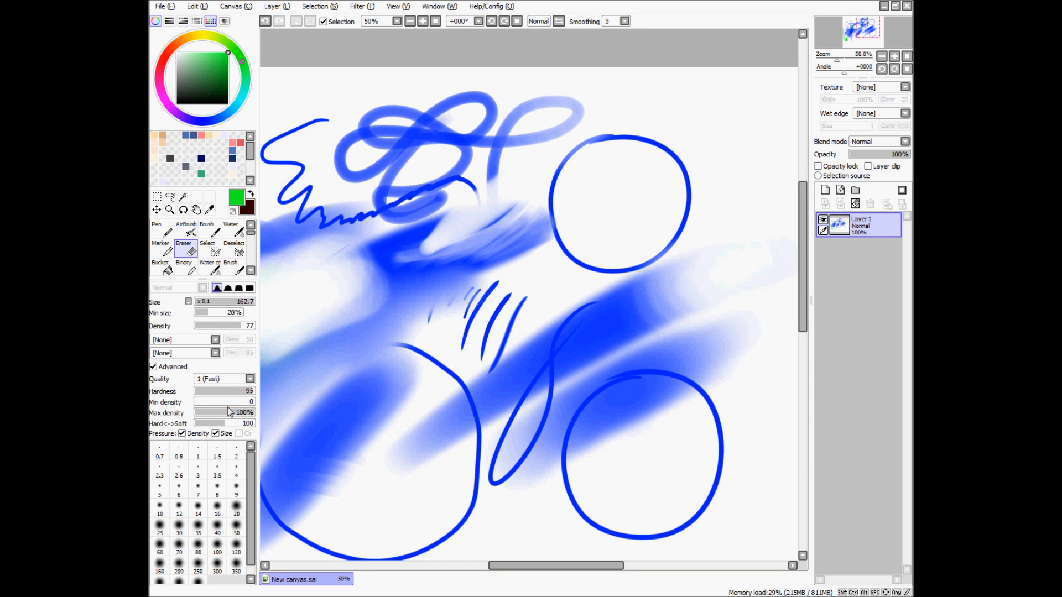
# Toggle the visibility of Layer1 several times and leave the layer hidden
pyautogui.scroll(-2, 498, 261)
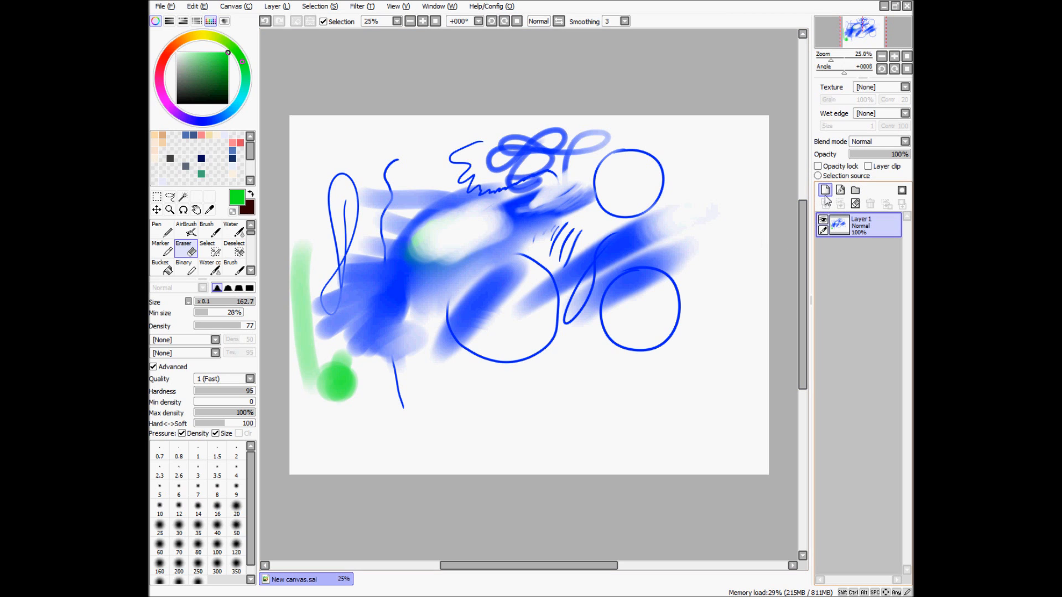
pyautogui.click(823, 221)
pyautogui.click(823, 220)
pyautogui.click(823, 220)
pyautogui.click(823, 220)
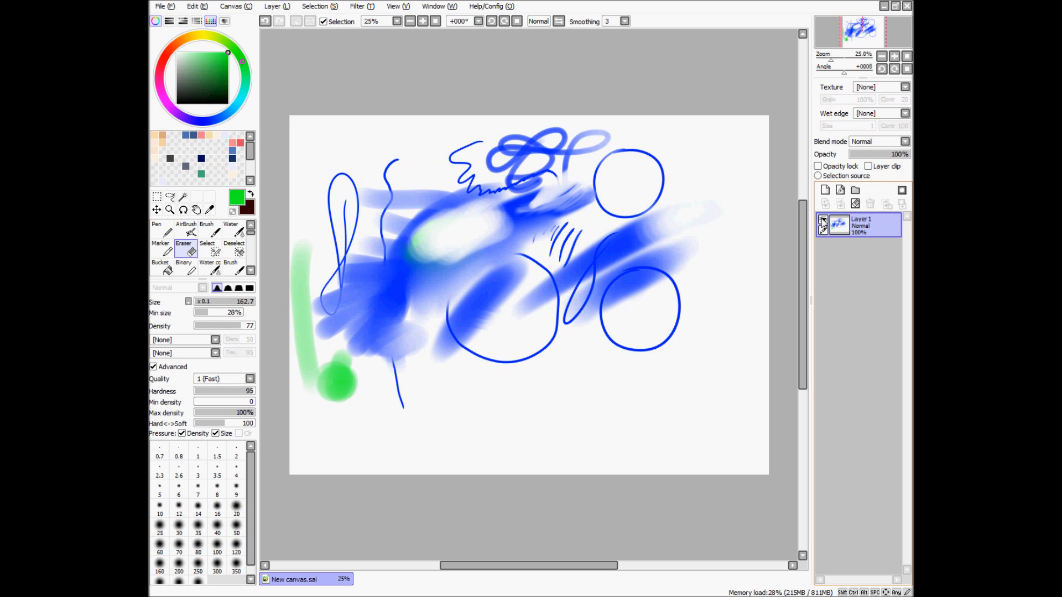
pyautogui.click(824, 221)
pyautogui.click(823, 220)
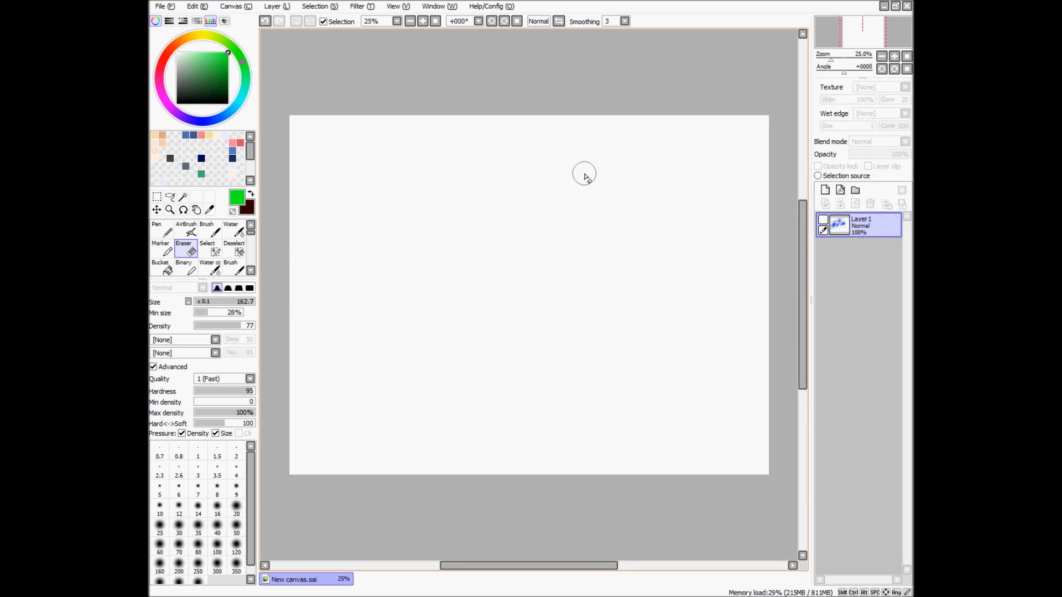
# Toggle the visibility of Layer1 several more times and leave the layer shown
pyautogui.click(824, 221)
pyautogui.click(823, 220)
pyautogui.click(822, 220)
pyautogui.click(822, 220)
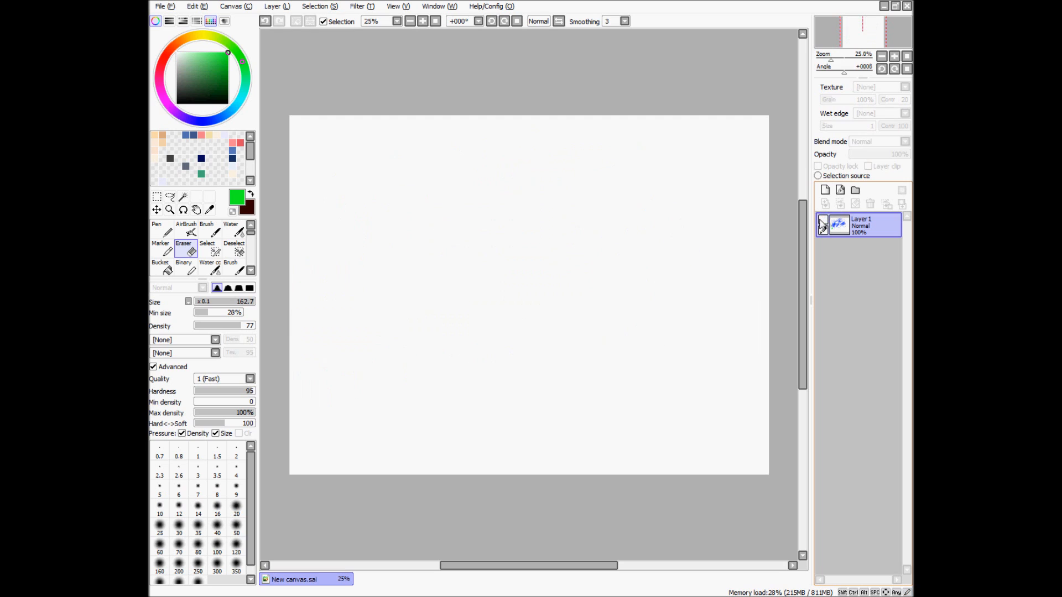
pyautogui.click(823, 220)
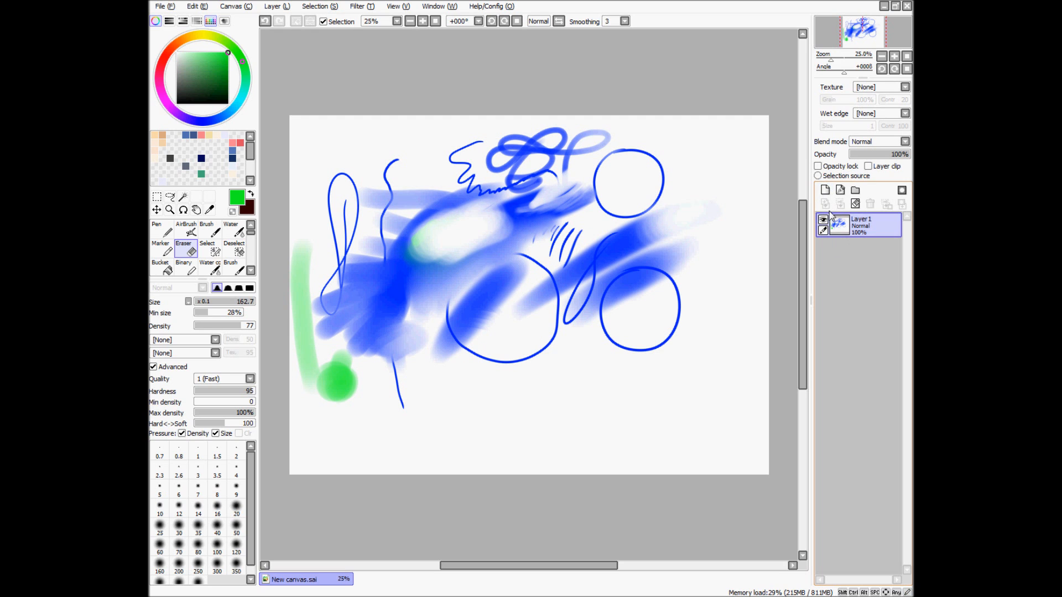
# Add a new layer above Layer1, switch between the two layers, and leave the new one active
pyautogui.click(827, 192)
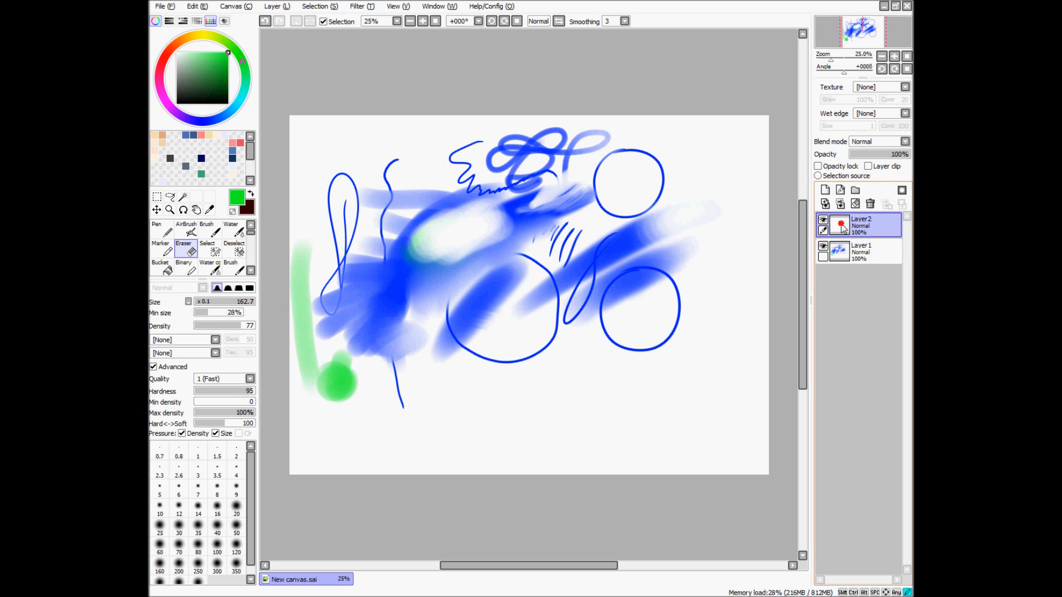
pyautogui.click(846, 252)
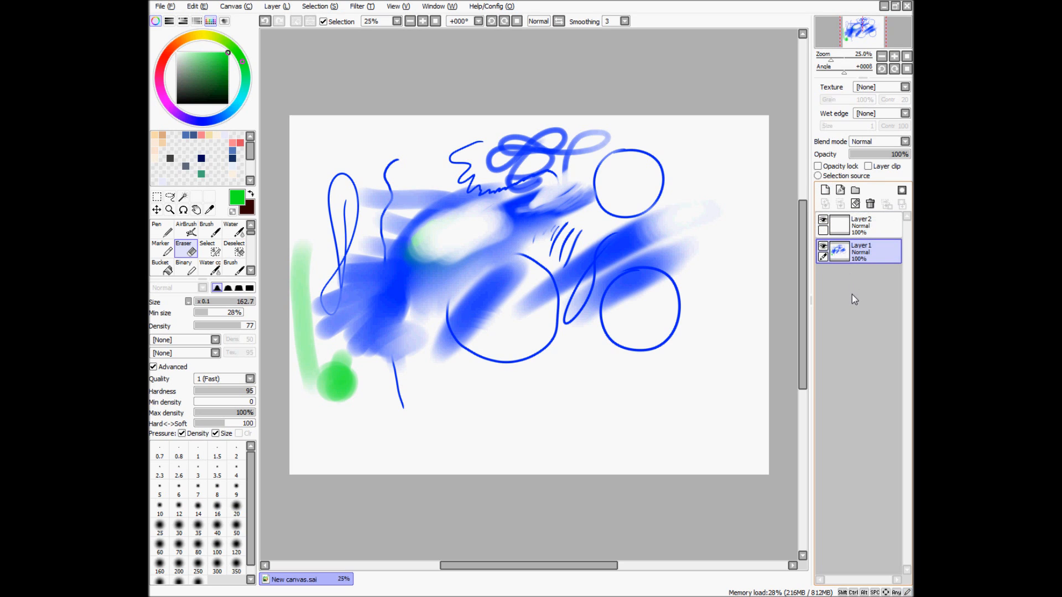
pyautogui.click(860, 224)
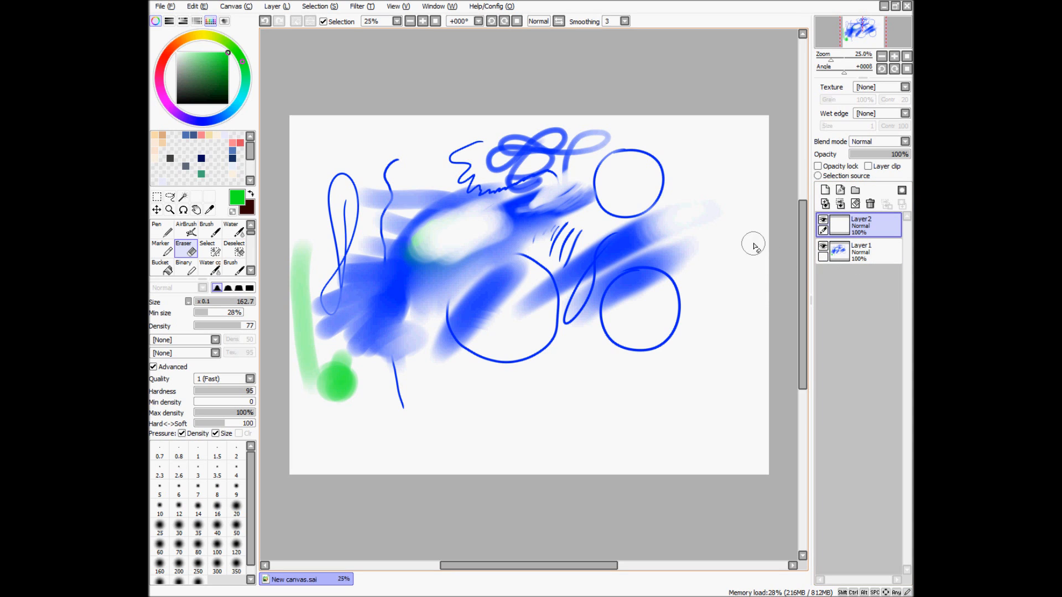
# Paint a broad red zigzag across the canvas on Layer2 with the Pen at size 266
pyautogui.press('n')
pyautogui.keyDown('ctrl'); pyautogui.keyDown('alt'); pyautogui.moveTo(690, 275); pyautogui.dragTo(699, 294); pyautogui.keyUp('alt'); pyautogui.keyUp('ctrl')
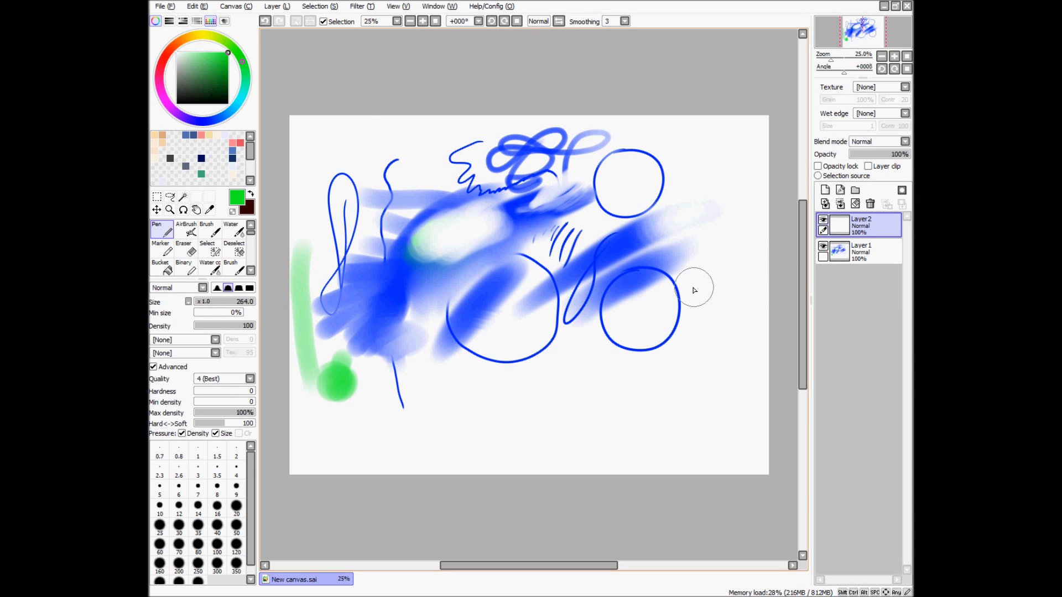
pyautogui.click(168, 58)
pyautogui.moveTo(691, 220)
pyautogui.keyDown('ctrl'); pyautogui.keyDown('alt'); pyautogui.mouseDown()
pyautogui.moveTo(694, 236)
pyautogui.moveTo(712, 212)
pyautogui.moveTo(514, 248)
pyautogui.moveTo(676, 359)
pyautogui.mouseUp(); pyautogui.keyUp('alt'); pyautogui.keyUp('ctrl')
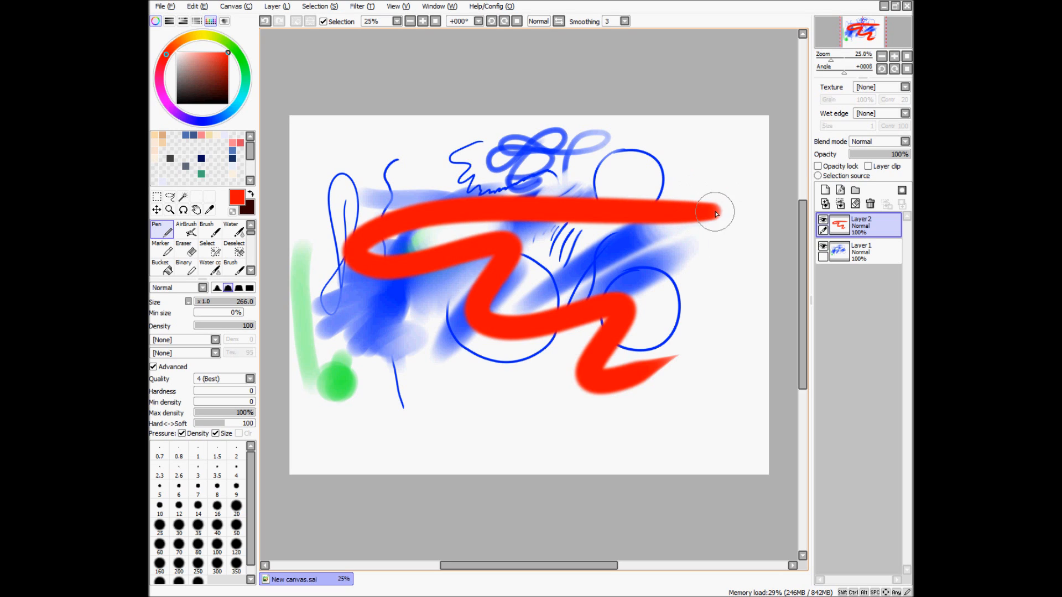
# Erase across the upper red stroke on Layer2, and erase through the blue and green strokes on Layer1 with the Eraser at size 207.6
pyautogui.press('e')
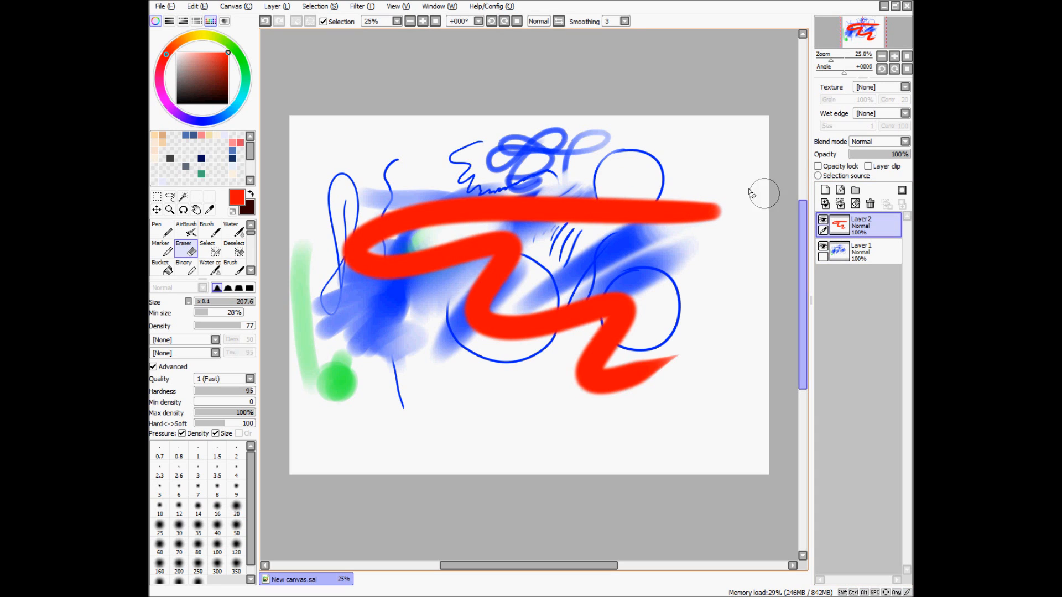
pyautogui.moveTo(501, 183)
pyautogui.mouseDown()
pyautogui.moveTo(463, 219)
pyautogui.moveTo(467, 188)
pyautogui.mouseUp()
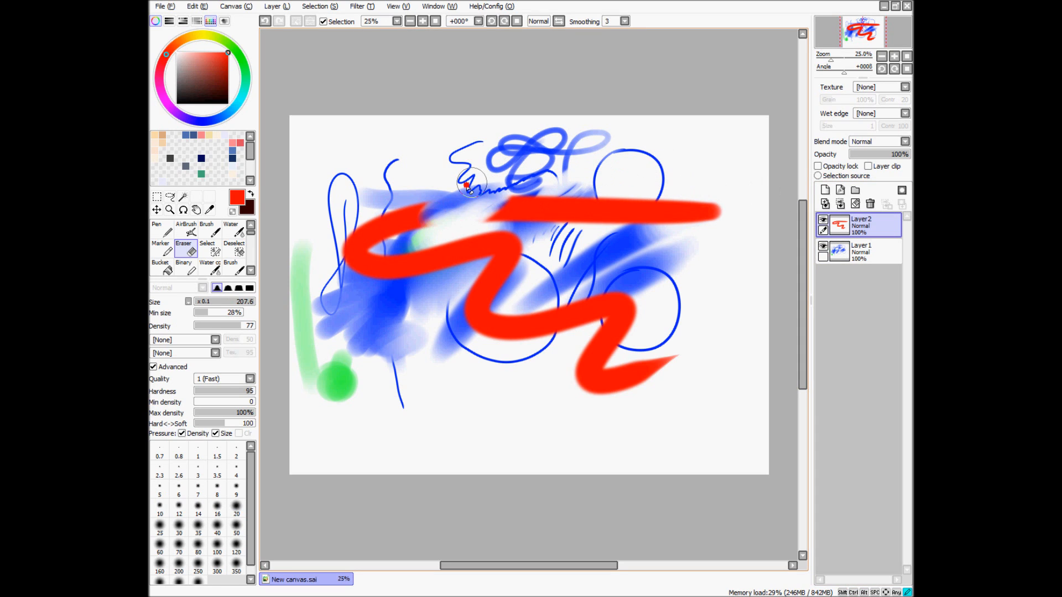
pyautogui.click(846, 253)
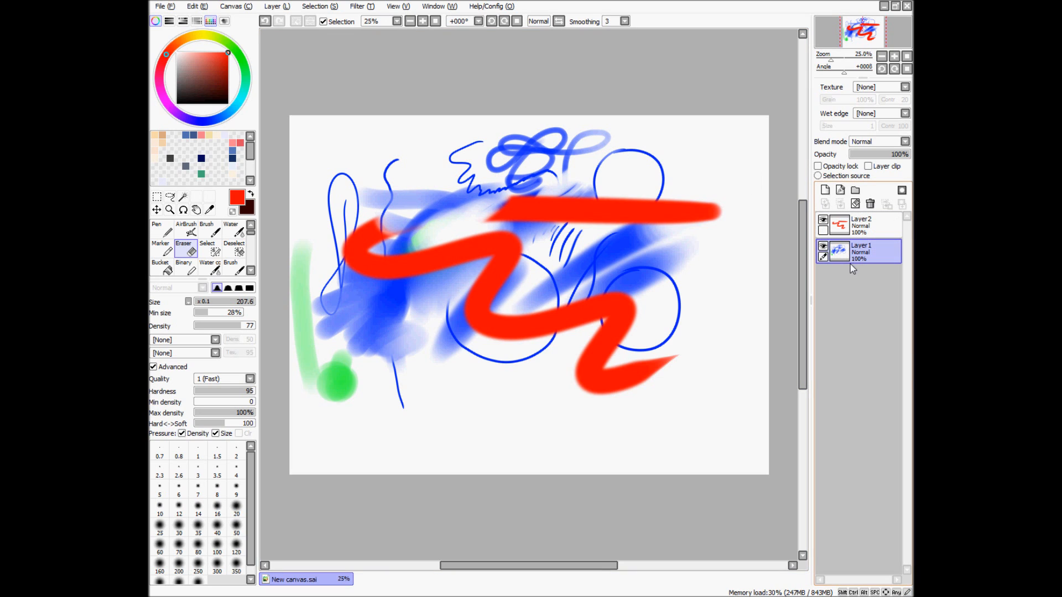
pyautogui.moveTo(421, 229)
pyautogui.mouseDown()
pyautogui.moveTo(378, 280)
pyautogui.moveTo(422, 250)
pyautogui.moveTo(386, 267)
pyautogui.moveTo(401, 214)
pyautogui.moveTo(293, 304)
pyautogui.moveTo(343, 265)
pyautogui.moveTo(355, 283)
pyautogui.moveTo(389, 266)
pyautogui.mouseUp()
# Toggle the visibility of Layer2 and Layer1 in turn to compare what each layer holds, leaving both shown
pyautogui.click(823, 220)
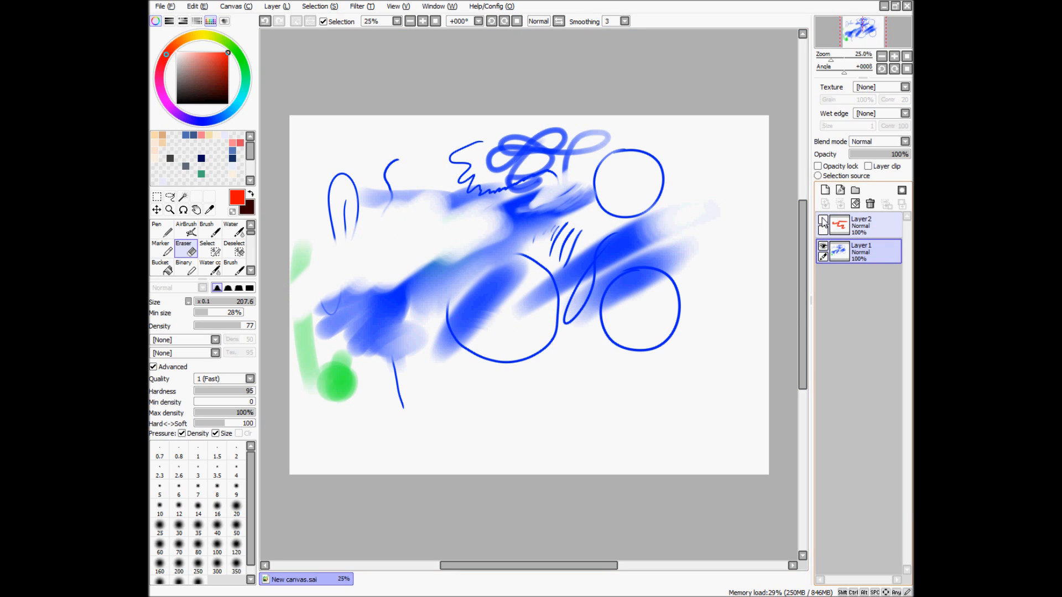
pyautogui.click(823, 220)
pyautogui.click(823, 246)
pyautogui.click(823, 246)
pyautogui.click(823, 220)
pyautogui.click(823, 220)
# Merge Layer2 down into Layer1, and undo the merge
pyautogui.click(838, 226)
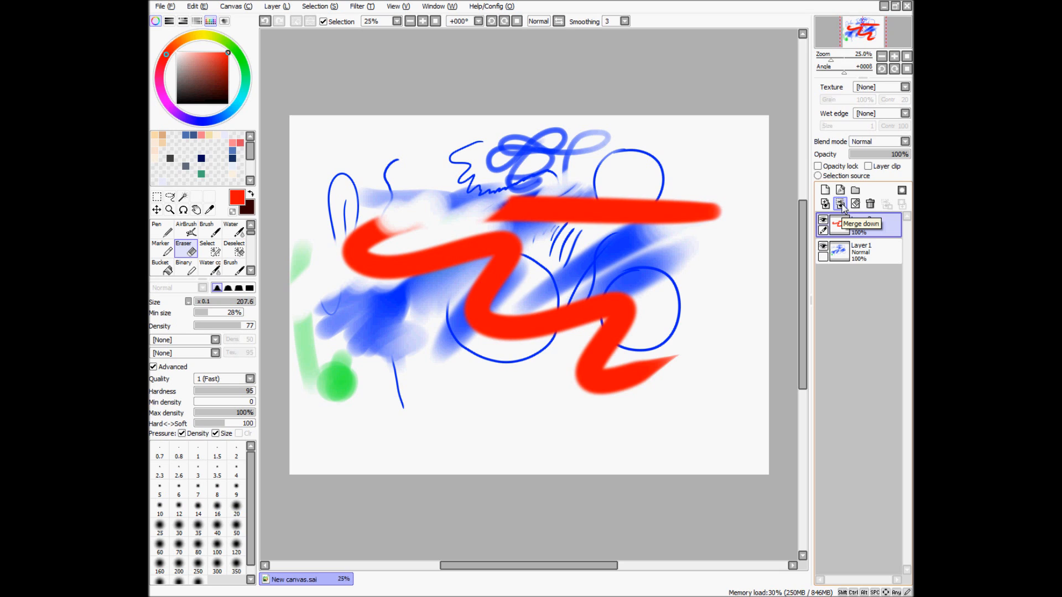
pyautogui.click(840, 204)
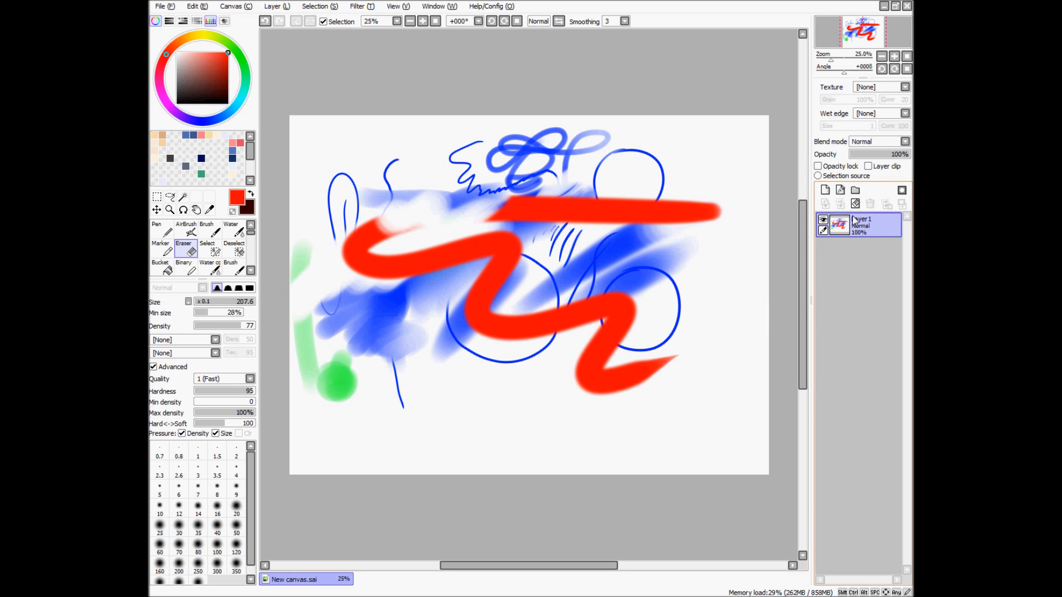
pyautogui.hotkey('ctrl', 'z')
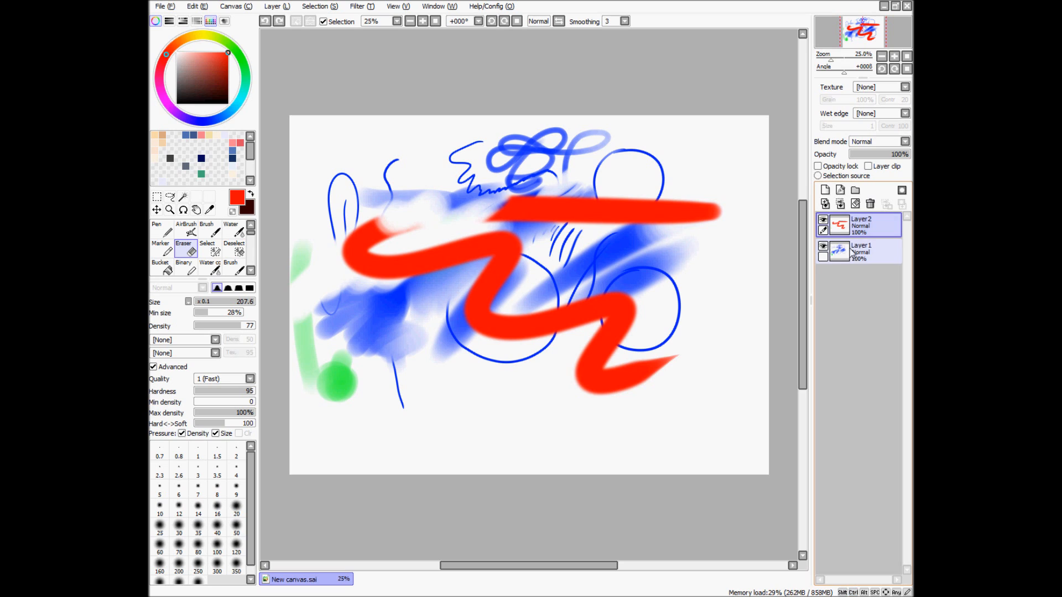
# Merge Layer2 down again, erase across the red stroke on the merged layer, and undo both the erasing and the merge
pyautogui.click(840, 204)
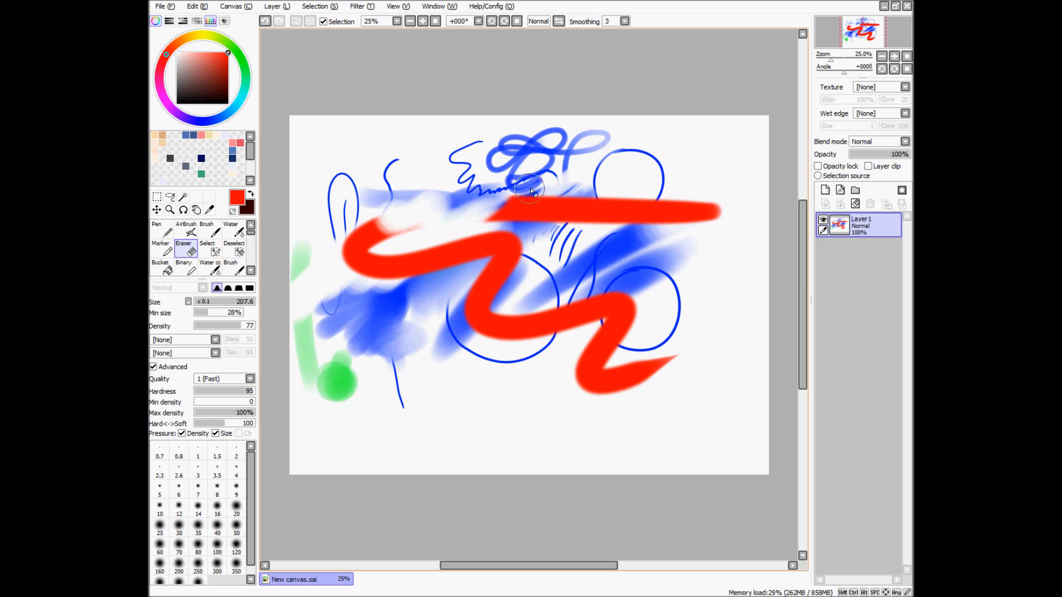
pyautogui.moveTo(497, 194); pyautogui.dragTo(520, 213)
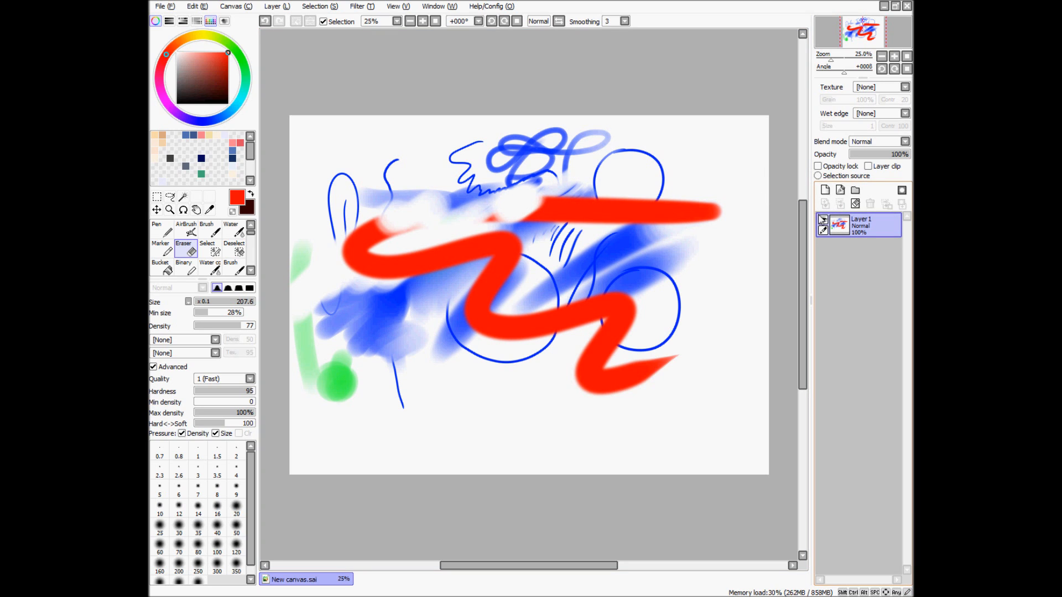
pyautogui.hotkey('ctrl', 'z')
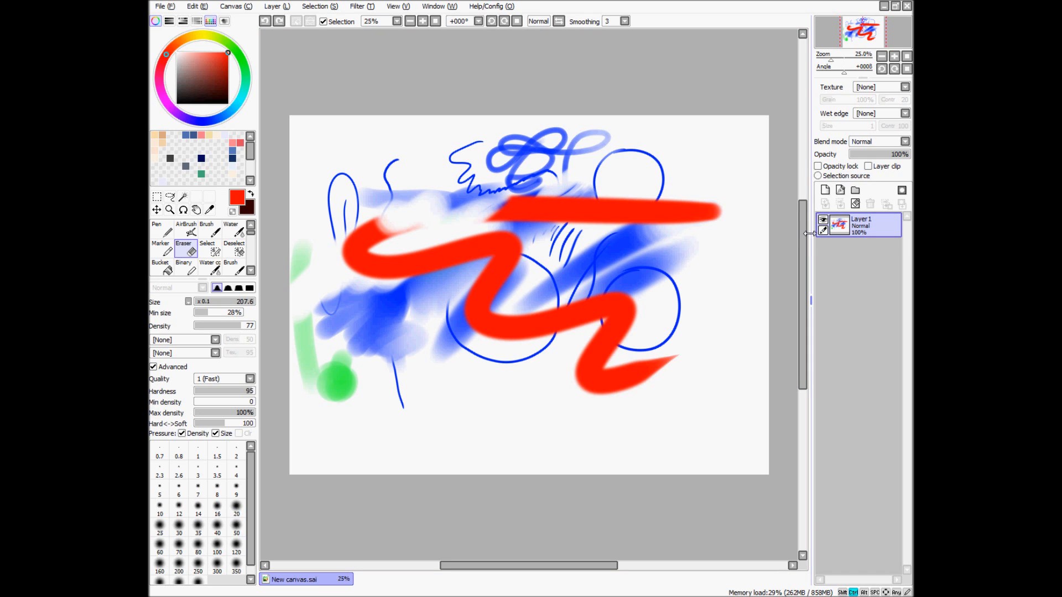
pyautogui.hotkey('ctrl', 'z')
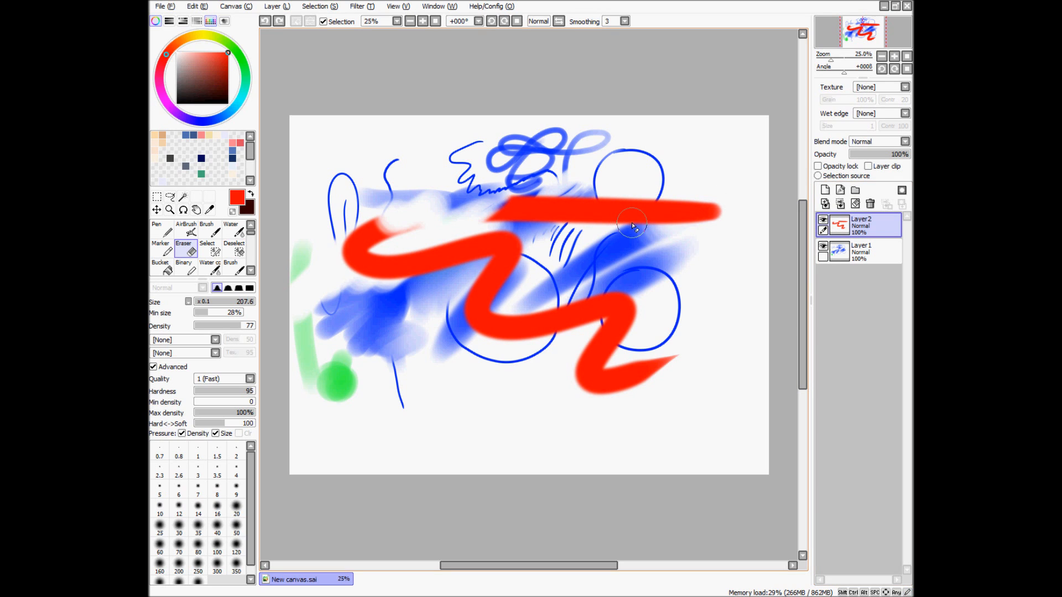
# Try filling the empty area of Layer2 with red using the Bucket at color difference 41, and inspect the stroke edges up close
pyautogui.click(162, 267)
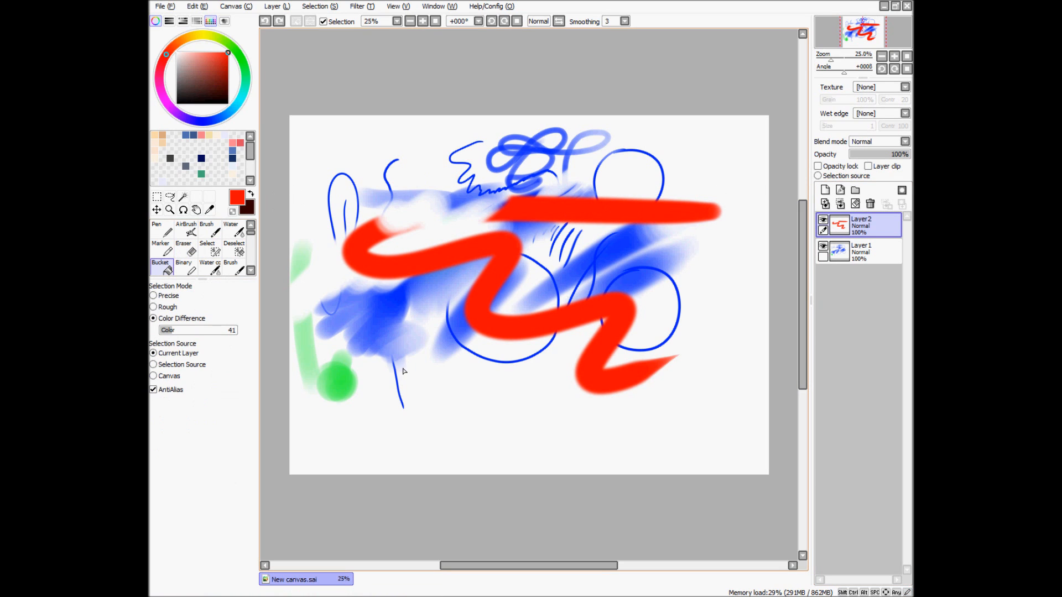
pyautogui.click(447, 369)
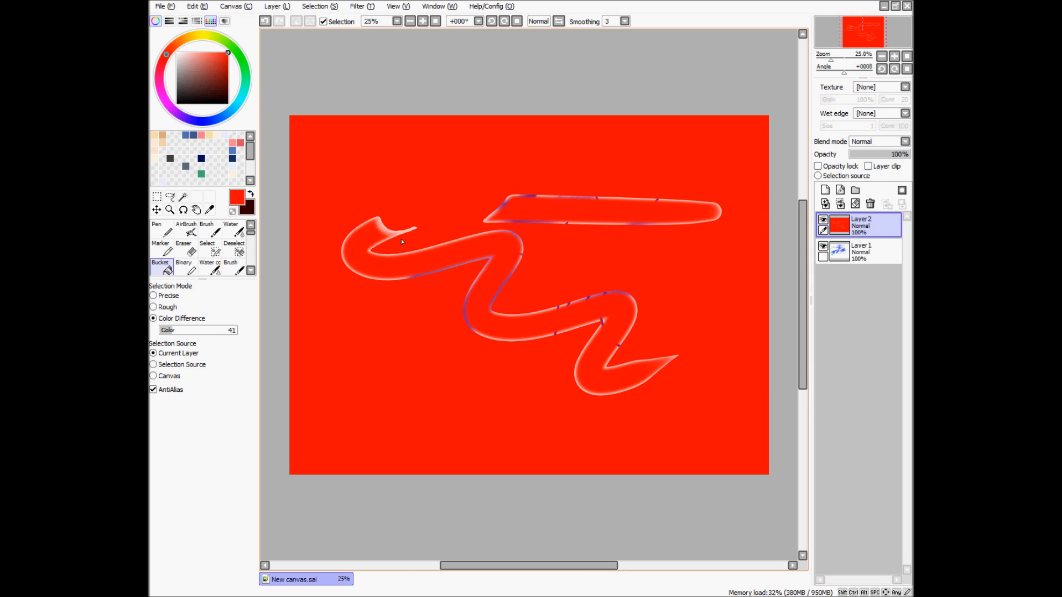
pyautogui.scroll(5, 401, 242)
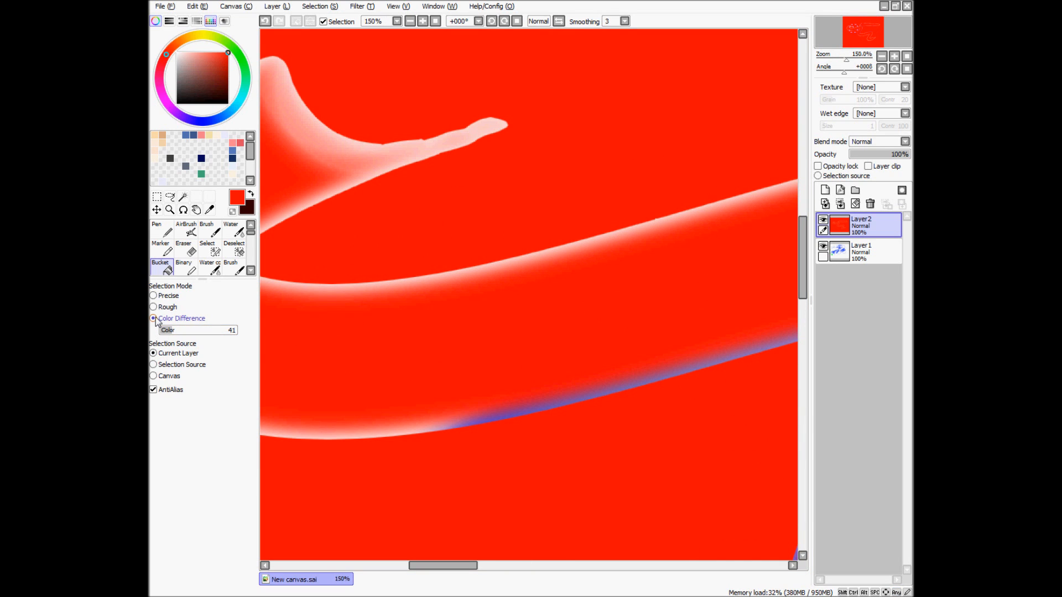
# Raise the Bucket's color difference, switch its selection mode to Precise, and undo the red fill
pyautogui.moveTo(175, 330); pyautogui.dragTo(182, 331)
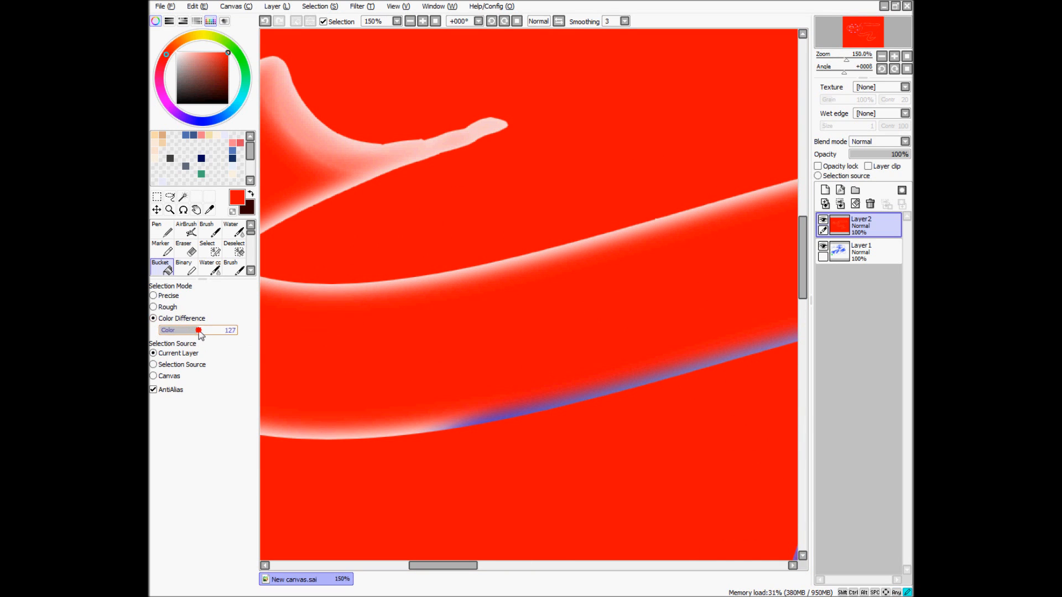
pyautogui.click(155, 296)
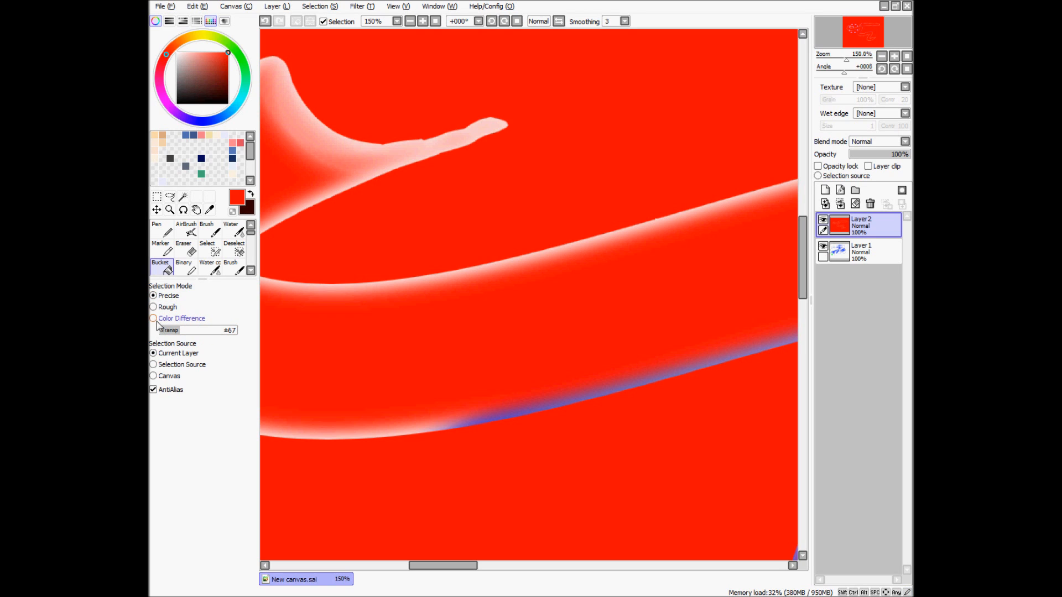
pyautogui.scroll(-1, 470, 266)
pyautogui.scroll(-3, 470, 266)
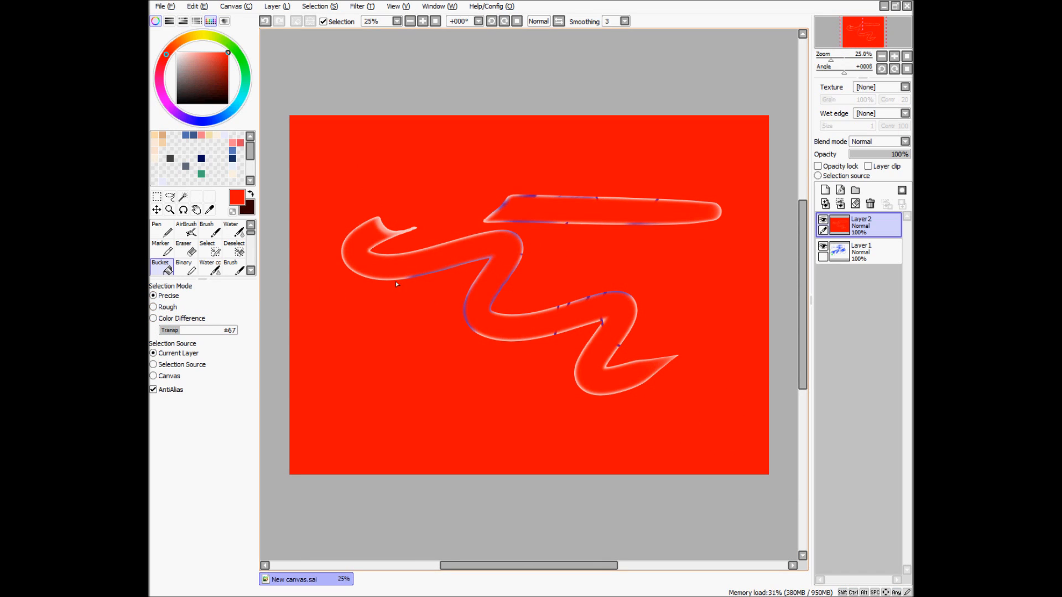
pyautogui.hotkey('ctrl', 'z')
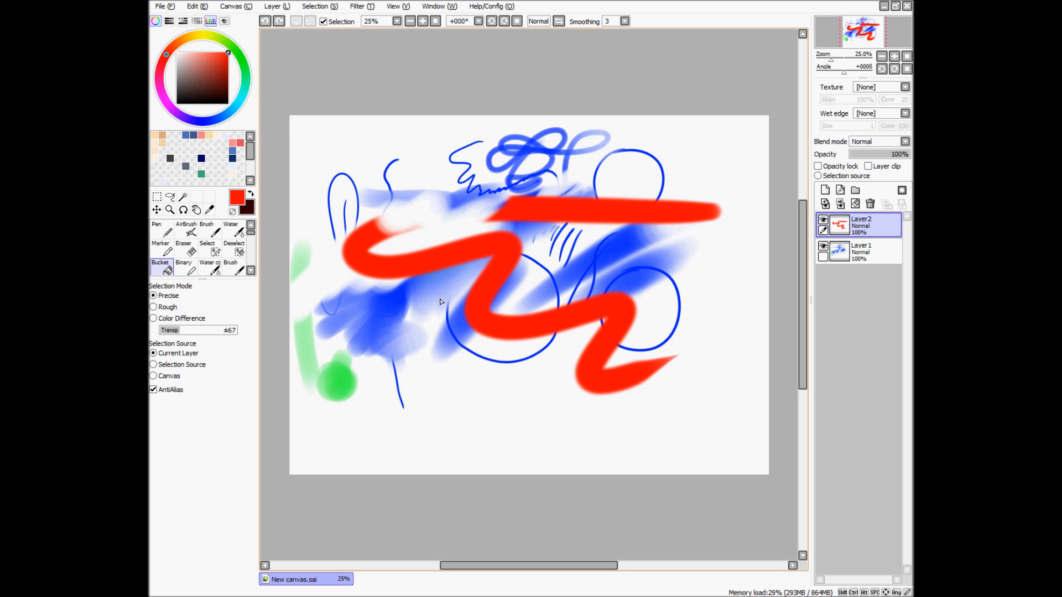
# Draw a closed dark brown circle around the blue and green patches with the Pen at size 131, and fill it with the Bucket
pyautogui.press('n')
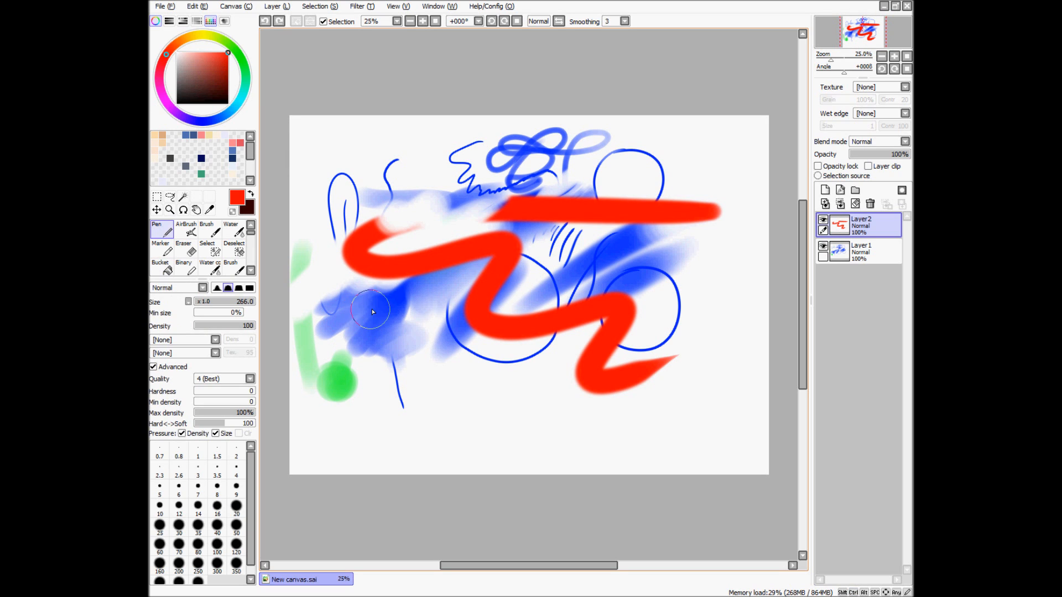
pyautogui.moveTo(375, 302); pyautogui.dragTo(376, 312)
pyautogui.press('x')
pyautogui.moveTo(376, 272)
pyautogui.mouseDown()
pyautogui.moveTo(316, 353)
pyautogui.moveTo(443, 380)
pyautogui.moveTo(425, 262)
pyautogui.moveTo(377, 267)
pyautogui.mouseUp()
pyautogui.click(161, 268)
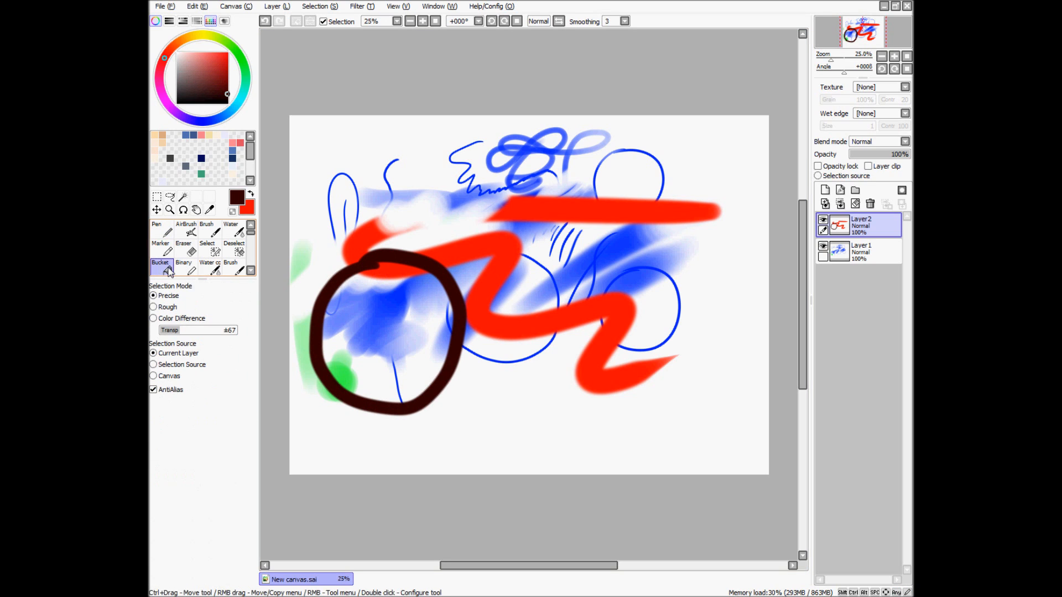
pyautogui.click(440, 345)
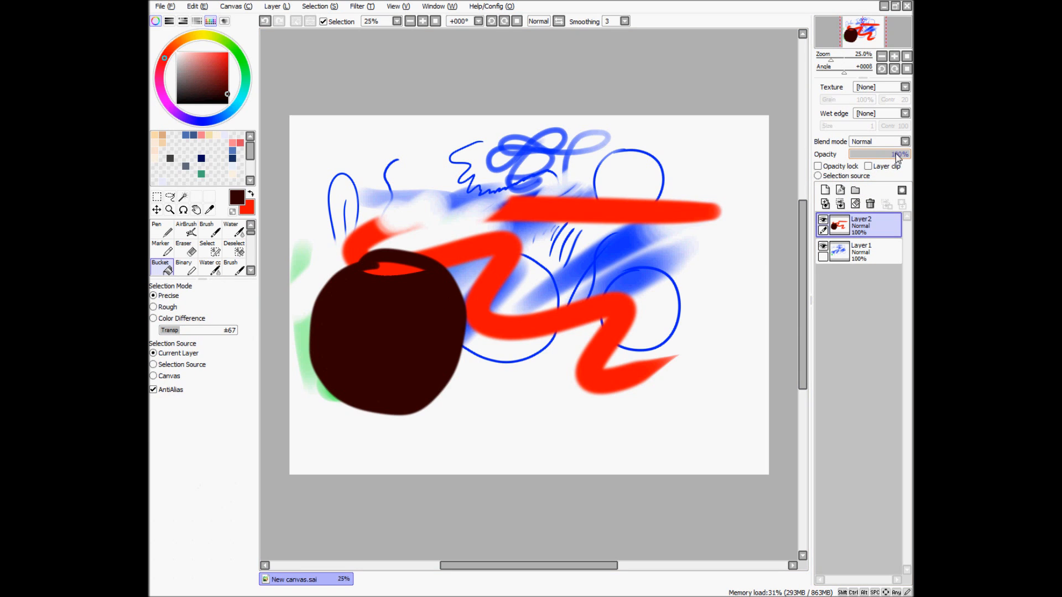
# Lower Layer2's opacity to 53%, toggle its visibility, vary the opacity again to 65%, and keep Layer2 active
pyautogui.moveTo(905, 157)
pyautogui.mouseDown()
pyautogui.moveTo(858, 158)
pyautogui.moveTo(904, 158)
pyautogui.moveTo(880, 156)
pyautogui.mouseUp()
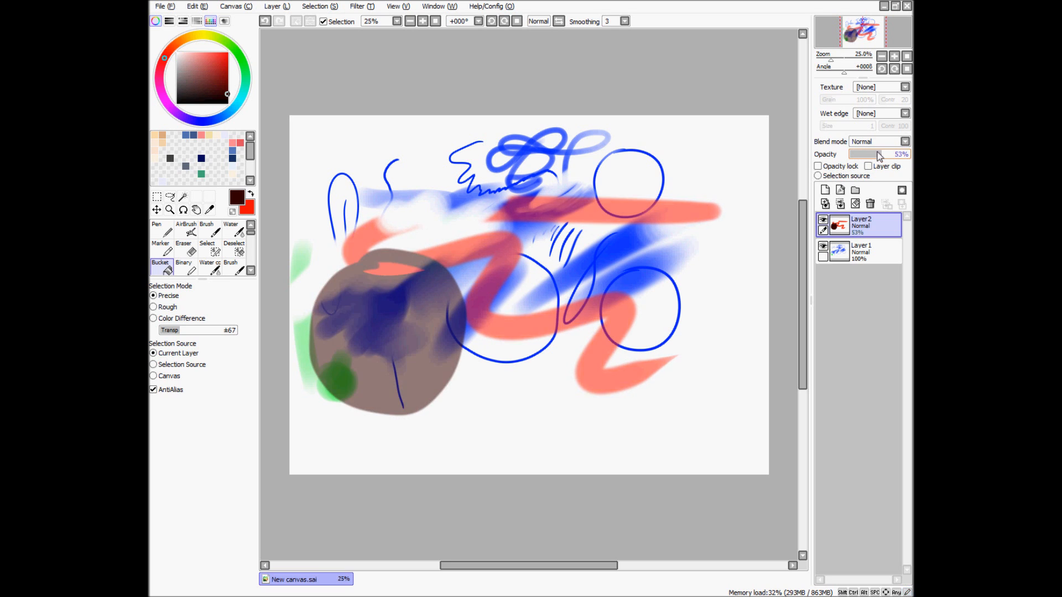
pyautogui.click(823, 219)
pyautogui.click(823, 220)
pyautogui.moveTo(873, 159)
pyautogui.mouseDown()
pyautogui.moveTo(857, 158)
pyautogui.moveTo(912, 159)
pyautogui.mouseUp()
pyautogui.click(837, 247)
pyautogui.click(871, 228)
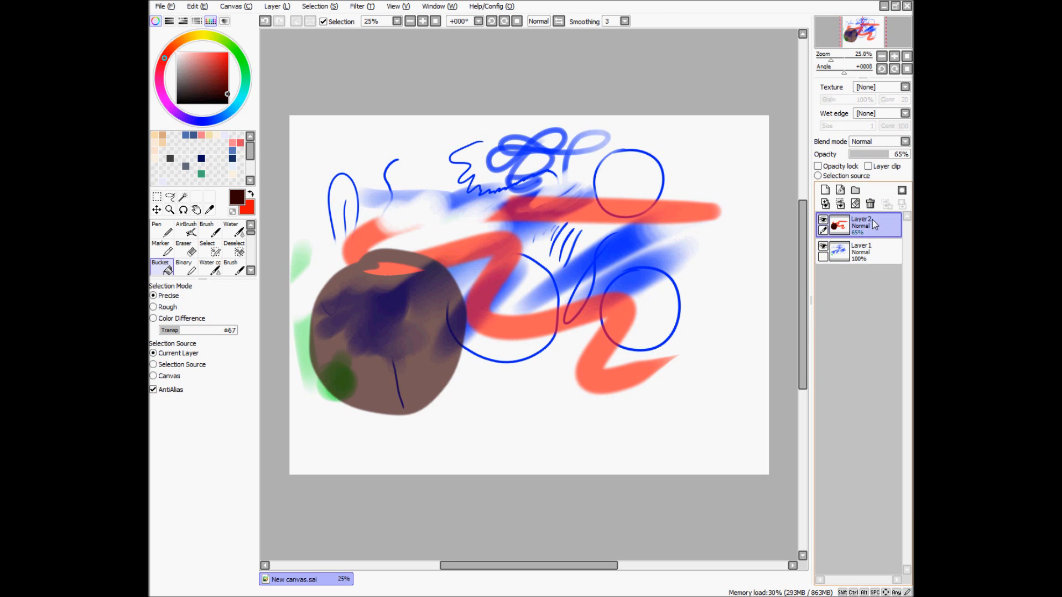
# Rename the upper layer as "Layer2..." and set its opacity to 100%
pyautogui.doubleClick(866, 224)
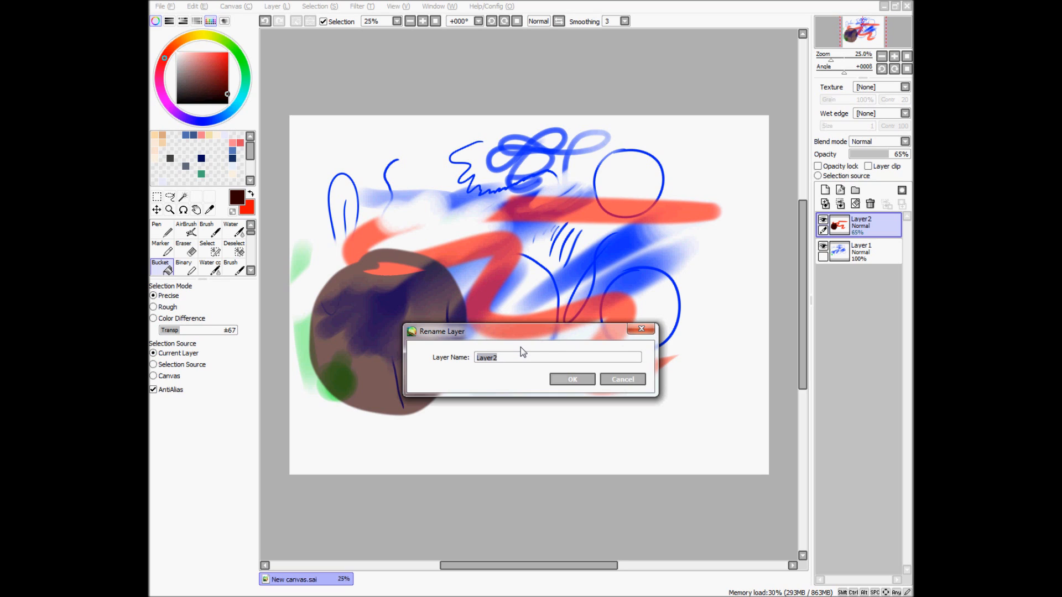
pyautogui.write('Lay')
pyautogui.press('Return')
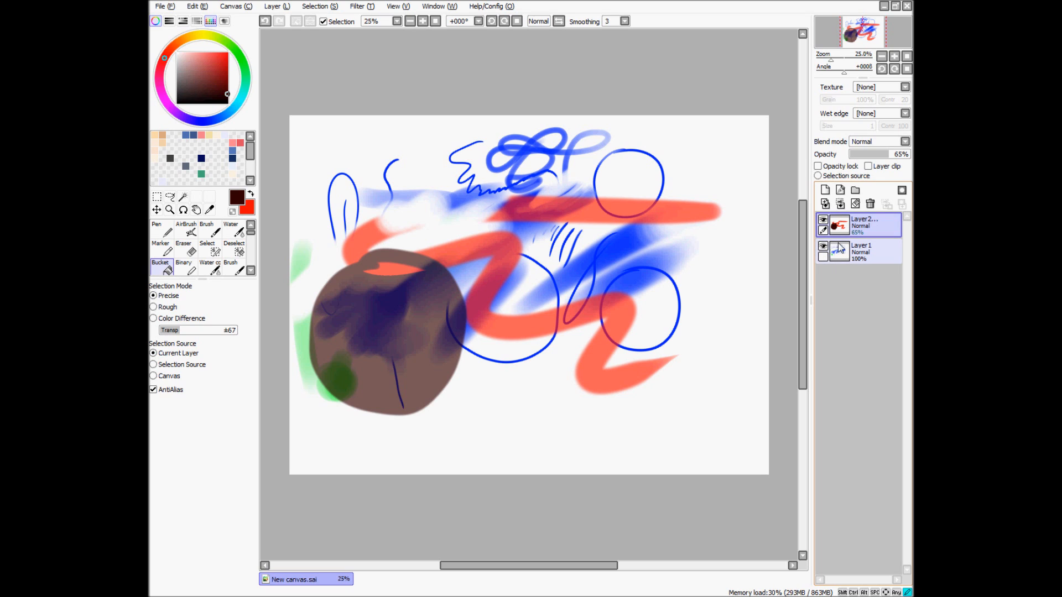
pyautogui.click(892, 154)
pyautogui.moveTo(893, 155); pyautogui.dragTo(909, 155)
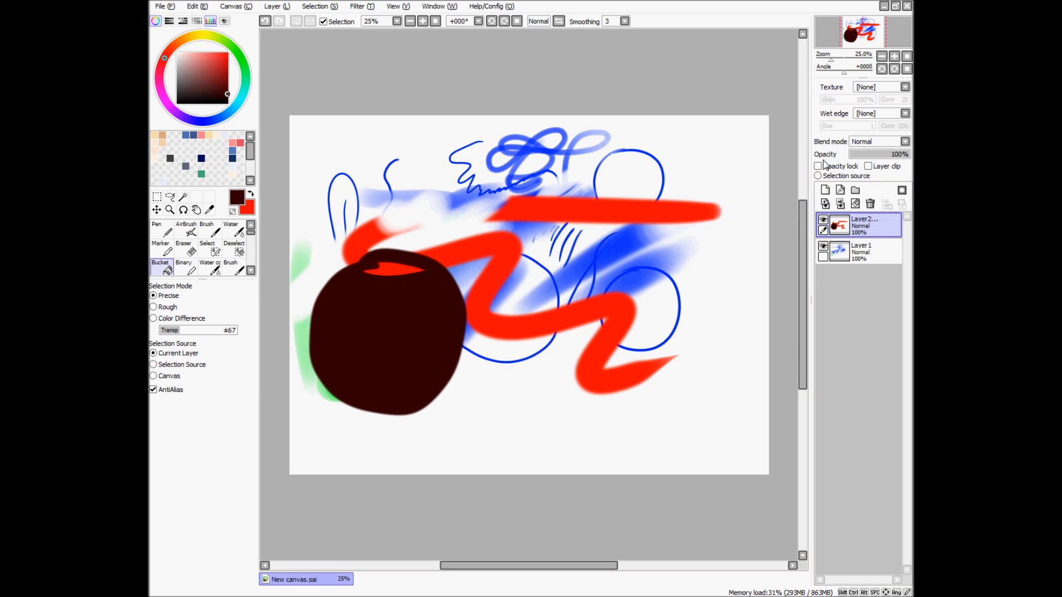
# Hide Layer1, turn on Opacity lock for Layer2..., and paint grey Pen strokes over the dark circle and red lines
pyautogui.press('n')
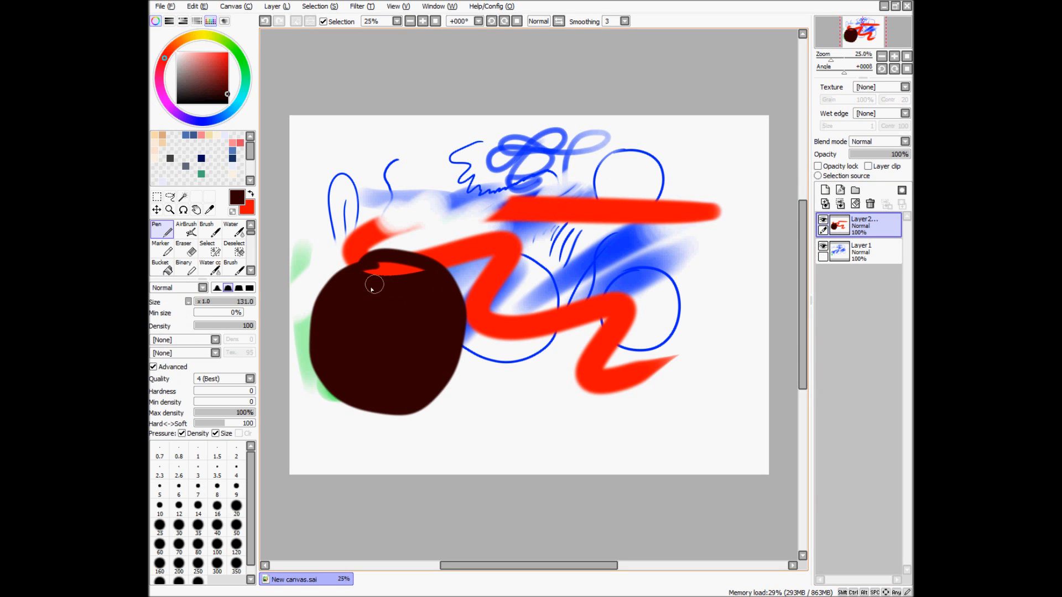
pyautogui.click(823, 246)
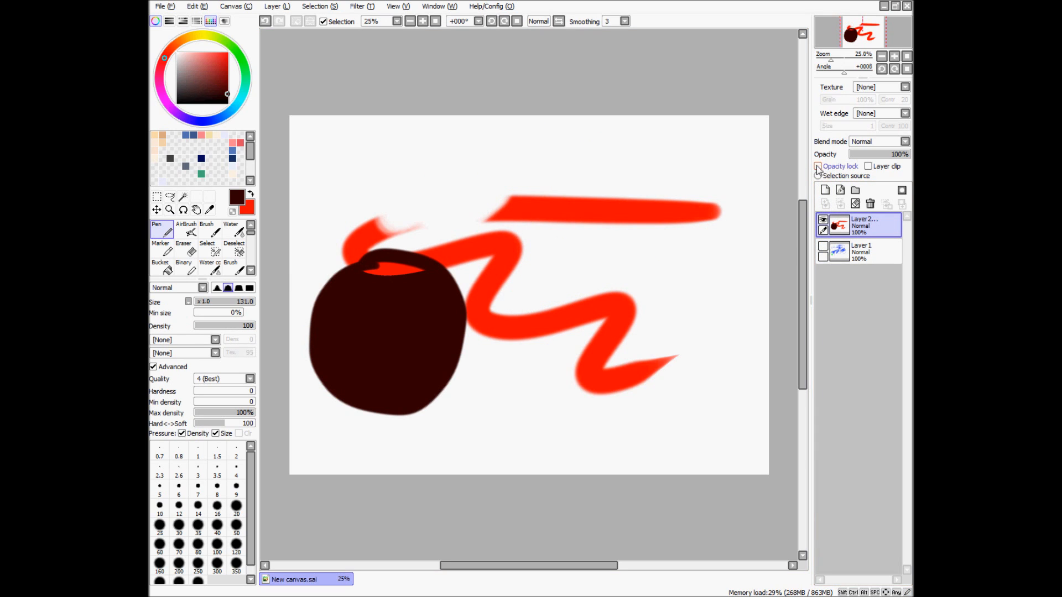
pyautogui.click(817, 167)
pyautogui.moveTo(187, 70); pyautogui.dragTo(177, 75)
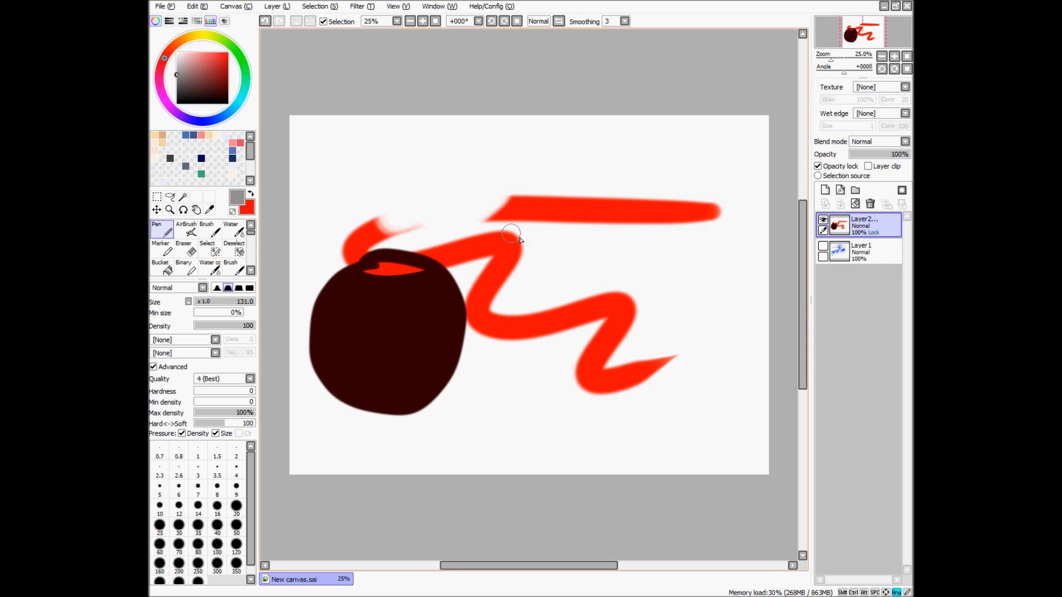
pyautogui.moveTo(354, 286)
pyautogui.mouseDown()
pyautogui.moveTo(504, 196)
pyautogui.moveTo(606, 168)
pyautogui.moveTo(523, 246)
pyautogui.moveTo(727, 185)
pyautogui.moveTo(722, 212)
pyautogui.moveTo(576, 334)
pyautogui.moveTo(562, 376)
pyautogui.moveTo(592, 360)
pyautogui.moveTo(593, 401)
pyautogui.moveTo(651, 372)
pyautogui.moveTo(659, 395)
pyautogui.mouseUp()
pyautogui.moveTo(517, 324); pyautogui.dragTo(495, 342)
pyautogui.moveTo(332, 407)
pyautogui.mouseDown()
pyautogui.moveTo(285, 356)
pyautogui.moveTo(381, 224)
pyautogui.mouseUp()
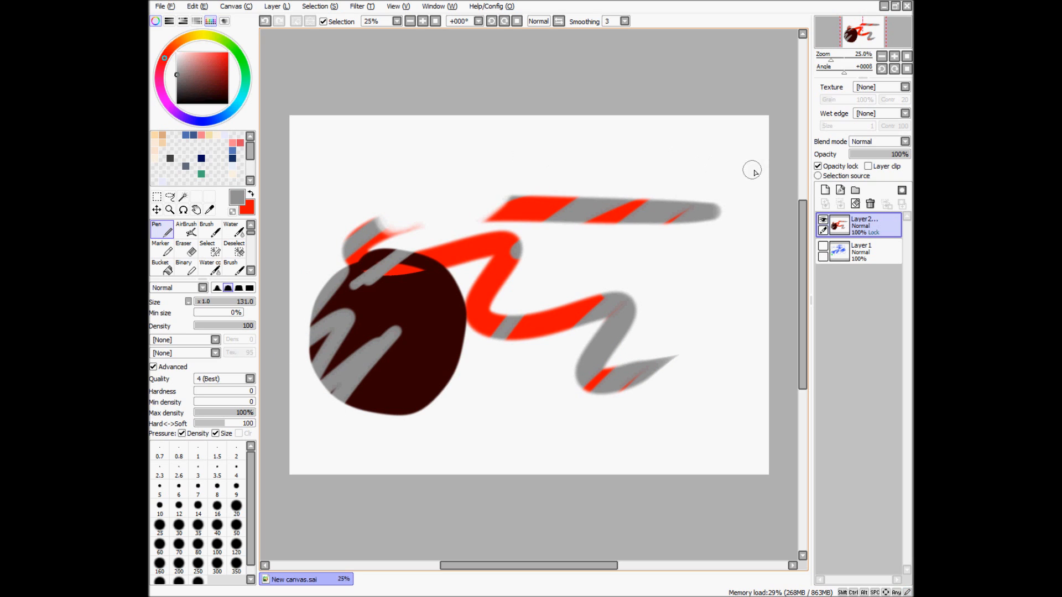
# Unlock Layer2...'s opacity, paint a grey test stroke across the blank canvas, undo it, and turn Opacity lock back on
pyautogui.click(818, 166)
pyautogui.moveTo(697, 238)
pyautogui.mouseDown()
pyautogui.moveTo(678, 185)
pyautogui.moveTo(293, 326)
pyautogui.moveTo(564, 154)
pyautogui.mouseUp()
pyautogui.hotkey('ctrl', 'z')
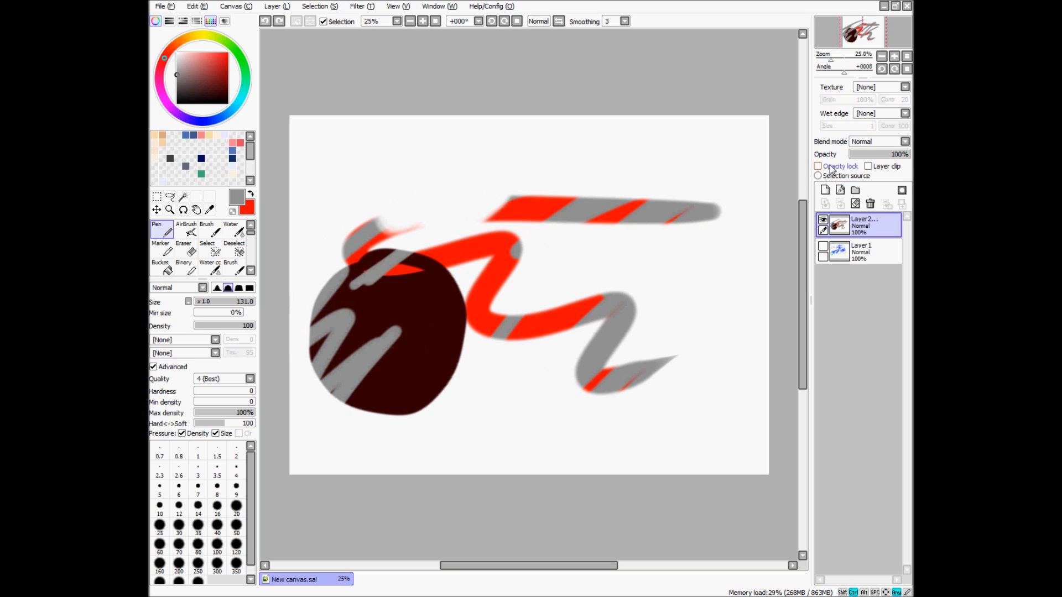
pyautogui.click(817, 165)
# Paint more grey stripes across the opacity-locked circle and red lines, and inspect their soft edges up close
pyautogui.moveTo(514, 195)
pyautogui.mouseDown()
pyautogui.moveTo(474, 379)
pyautogui.moveTo(424, 355)
pyautogui.moveTo(453, 447)
pyautogui.moveTo(523, 382)
pyautogui.mouseUp()
pyautogui.scroll(7, 523, 382)
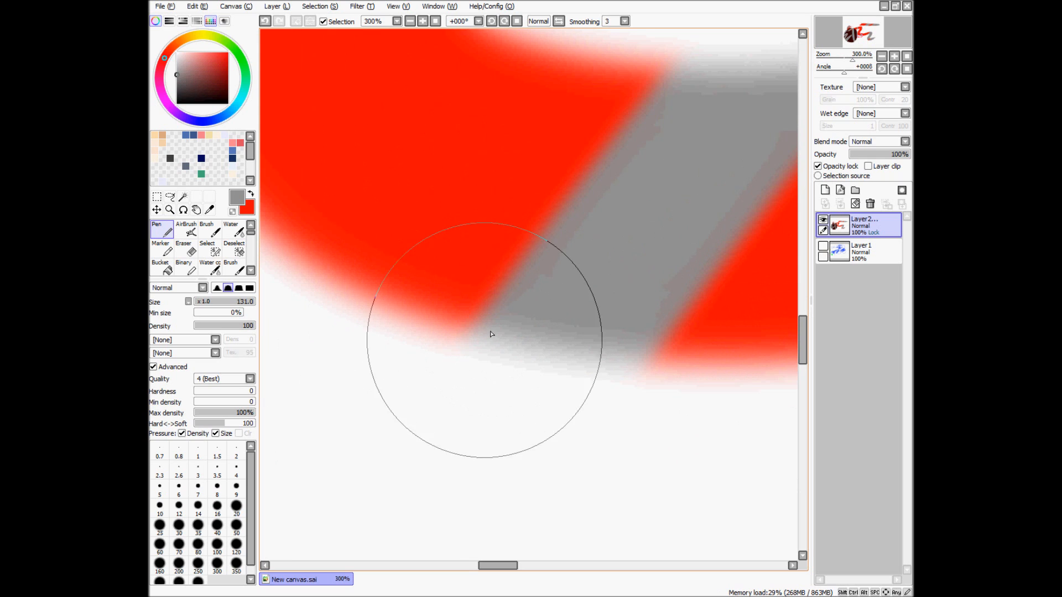
pyautogui.scroll(-6, 508, 340)
pyautogui.scroll(-1, 503, 331)
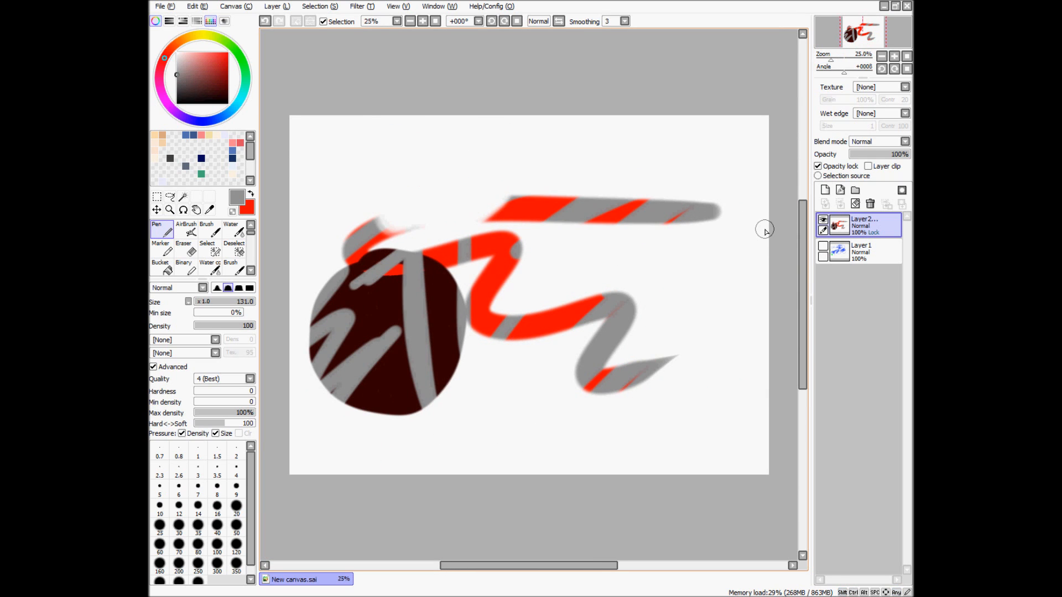
# Select the painted area of Layer2..., try grey strokes inside the selection near the circle's upper edge, and undo them
pyautogui.keyDown('ctrl'); pyautogui.click(845, 229); pyautogui.keyUp('ctrl')
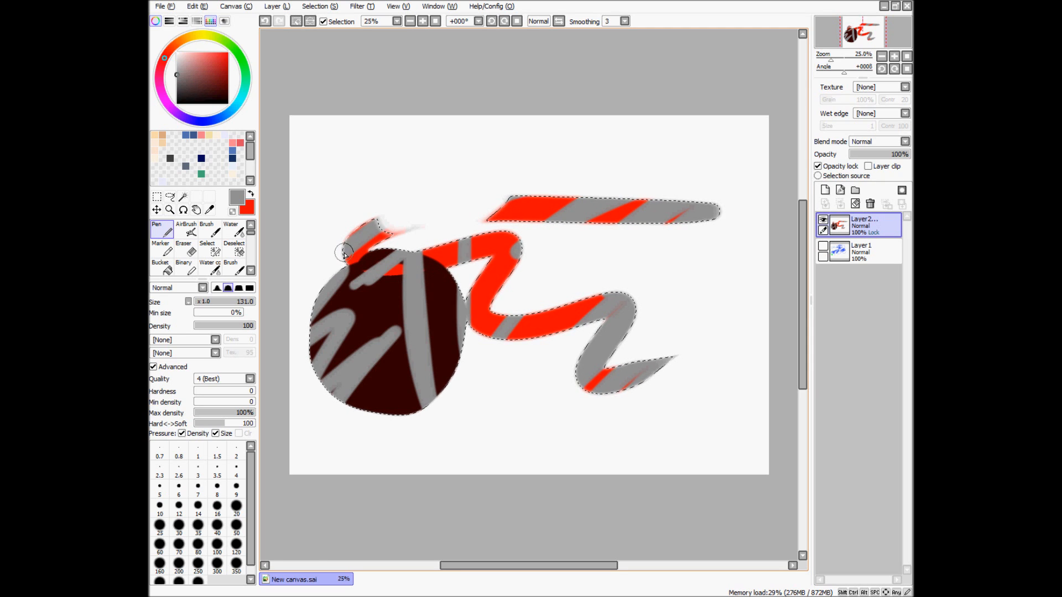
pyautogui.scroll(4, 344, 252)
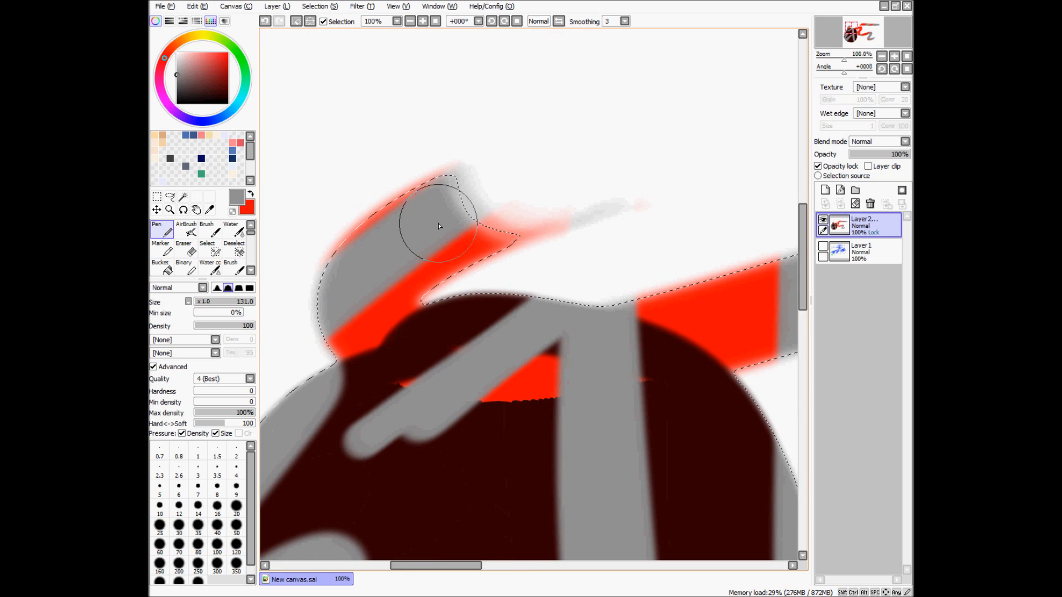
pyautogui.moveTo(407, 239)
pyautogui.mouseDown()
pyautogui.moveTo(491, 193)
pyautogui.moveTo(418, 259)
pyautogui.mouseUp()
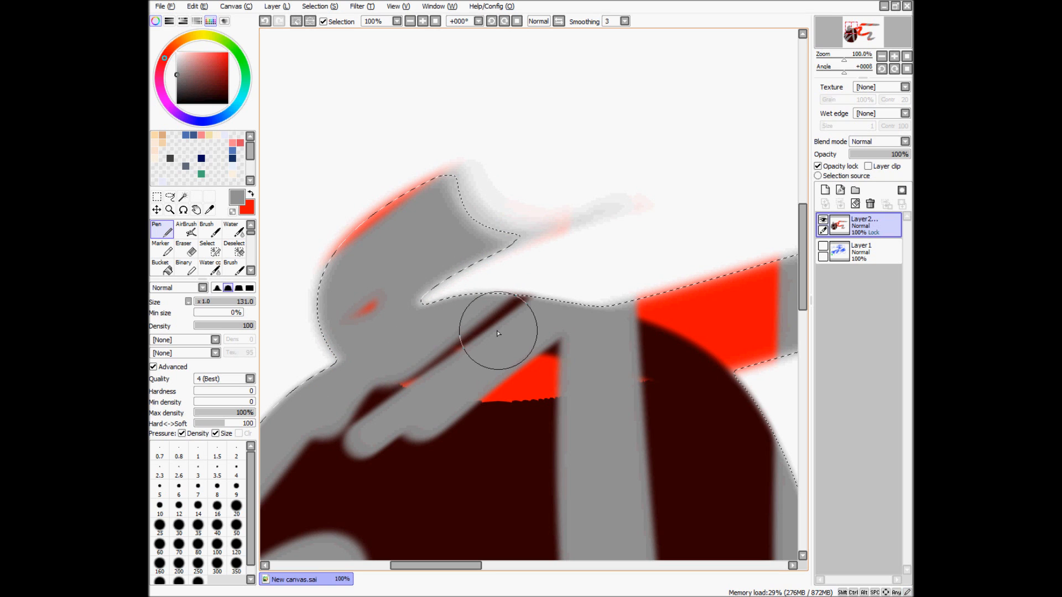
pyautogui.hotkey('ctrl', 'z')
pyautogui.hotkey('ctrl', '0')
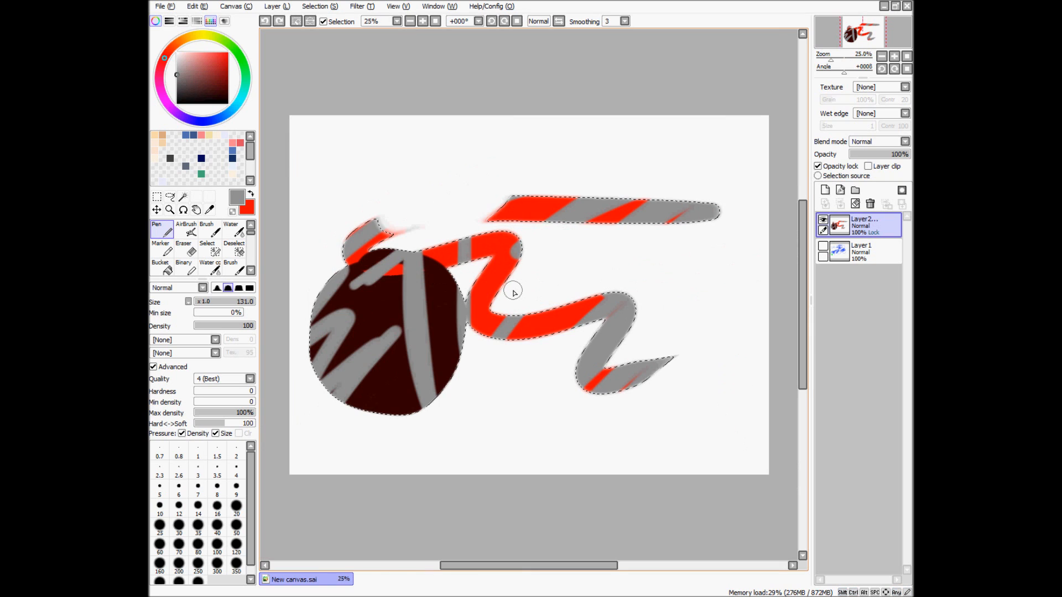
# Look through the available brushes and activate the Magic Wand to display the selected area as a coloured mask
pyautogui.click(251, 271)
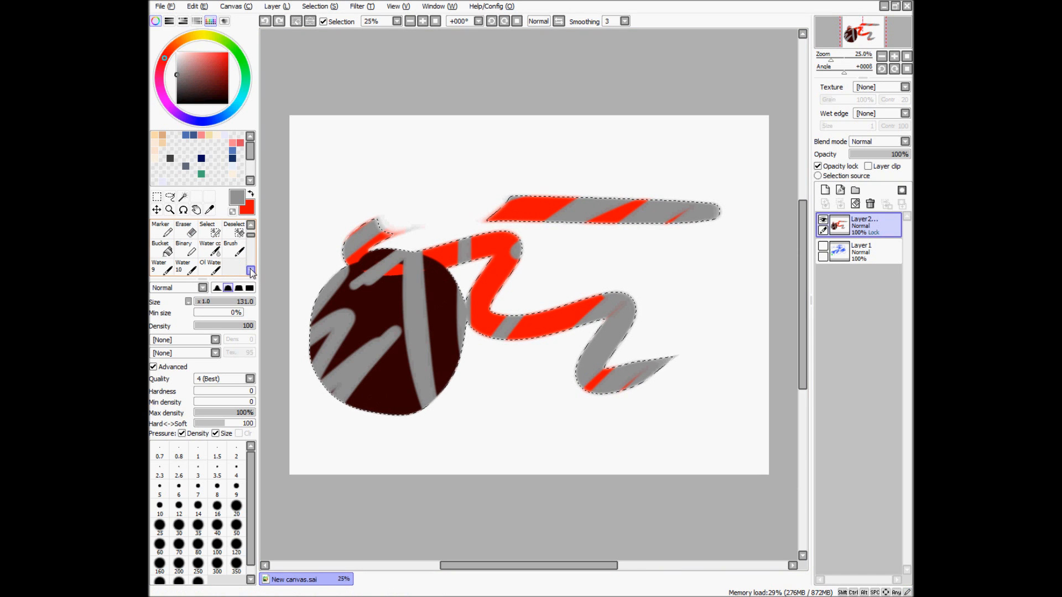
pyautogui.click(251, 271)
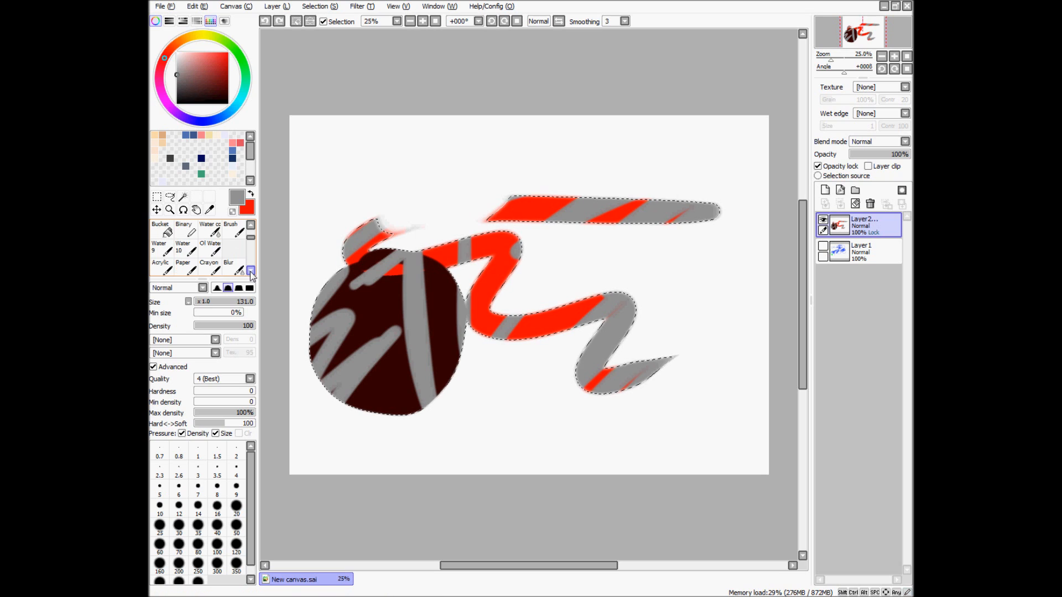
pyautogui.click(251, 225)
pyautogui.click(250, 225)
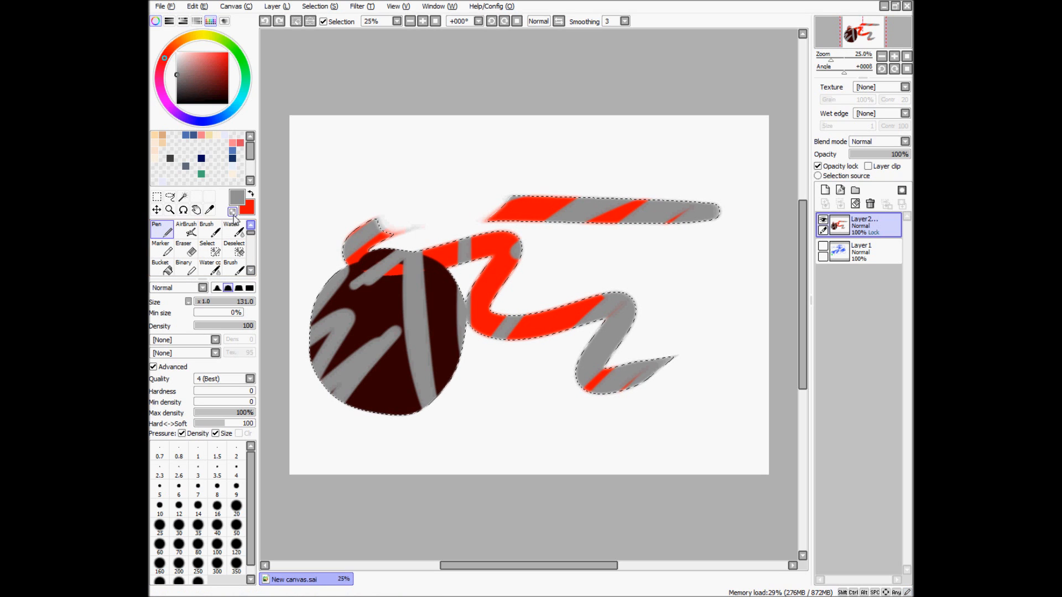
pyautogui.click(184, 199)
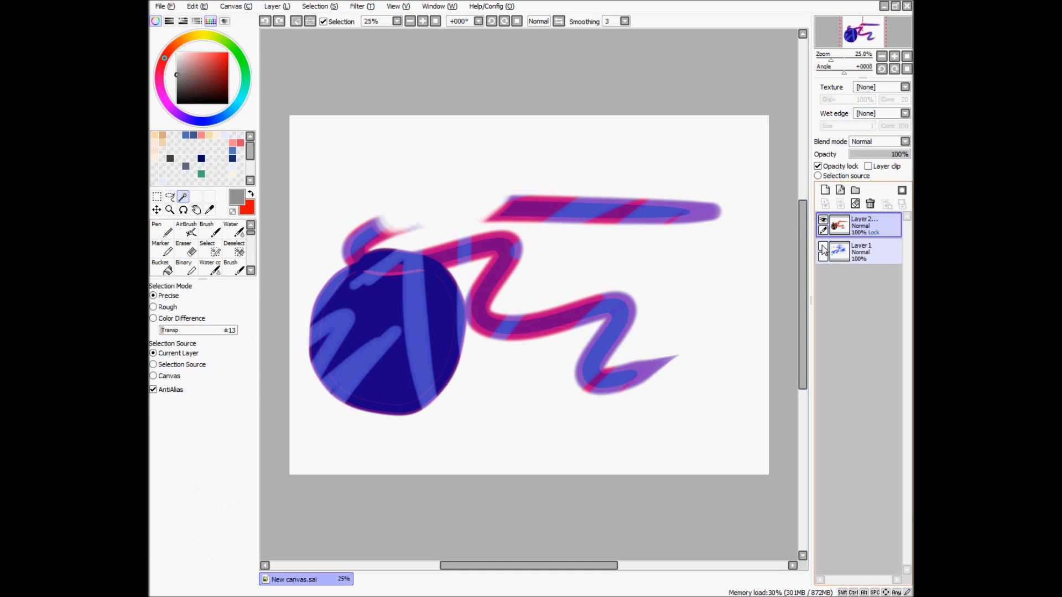
# Toggle the visibility of Layer2... and Layer1 to examine the selection mask on its own, leaving both layers hidden
pyautogui.click(823, 220)
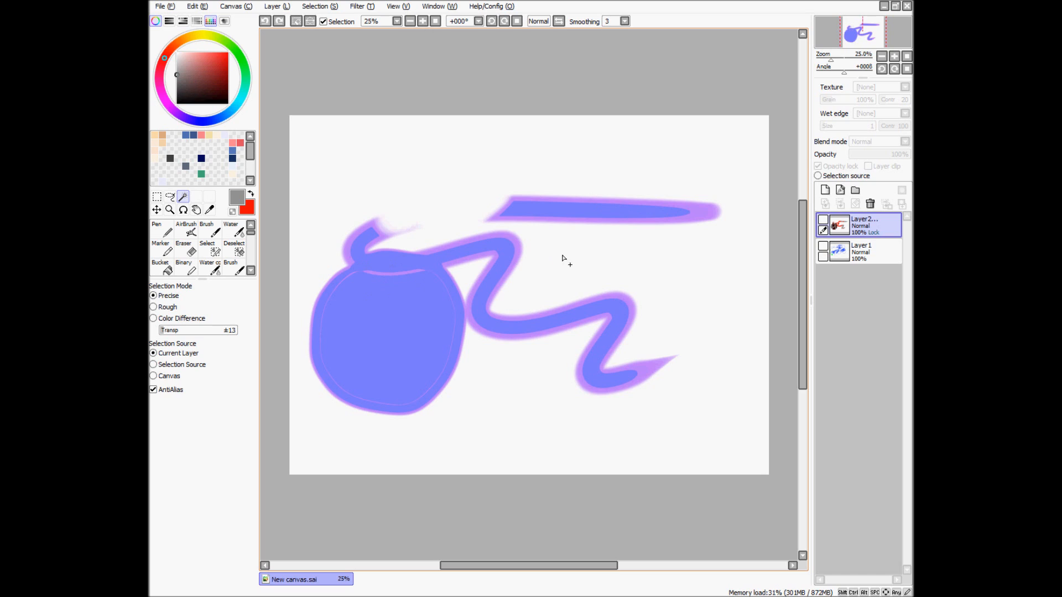
pyautogui.scroll(4, 652, 213)
pyautogui.hotkey('ctrl', '0')
pyautogui.click(823, 220)
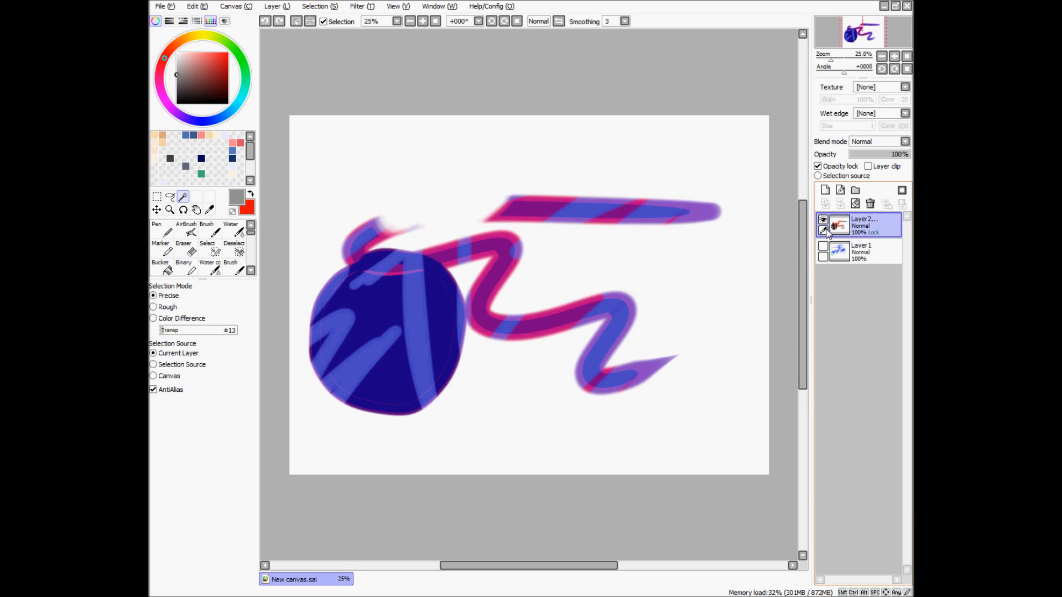
pyautogui.click(823, 247)
pyautogui.click(823, 247)
pyautogui.click(824, 220)
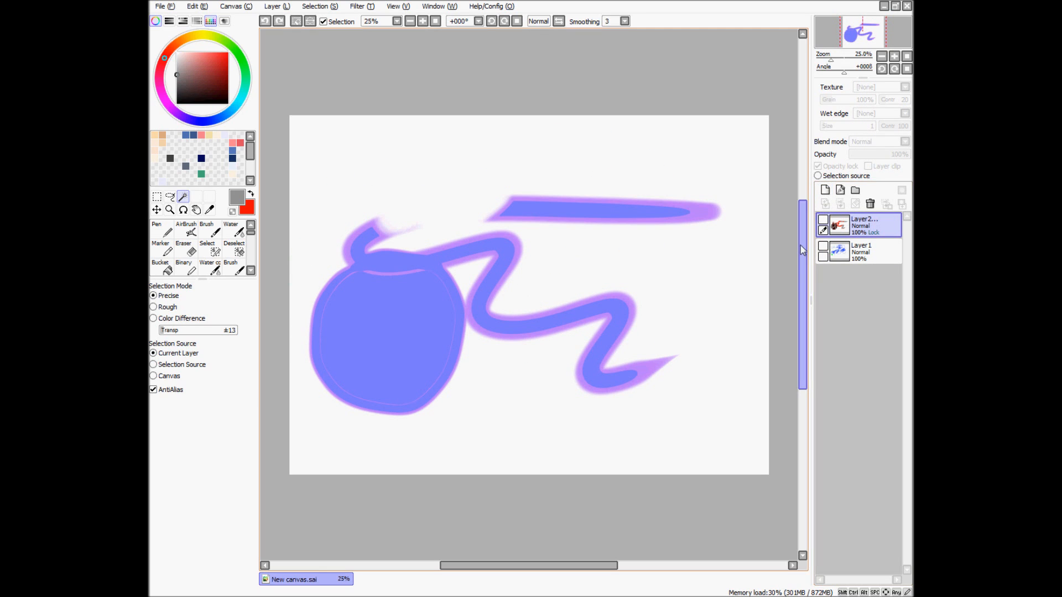
# Add a new layer above Layer2... and paint diagonal grey Pen strokes across the selected area
pyautogui.click(825, 190)
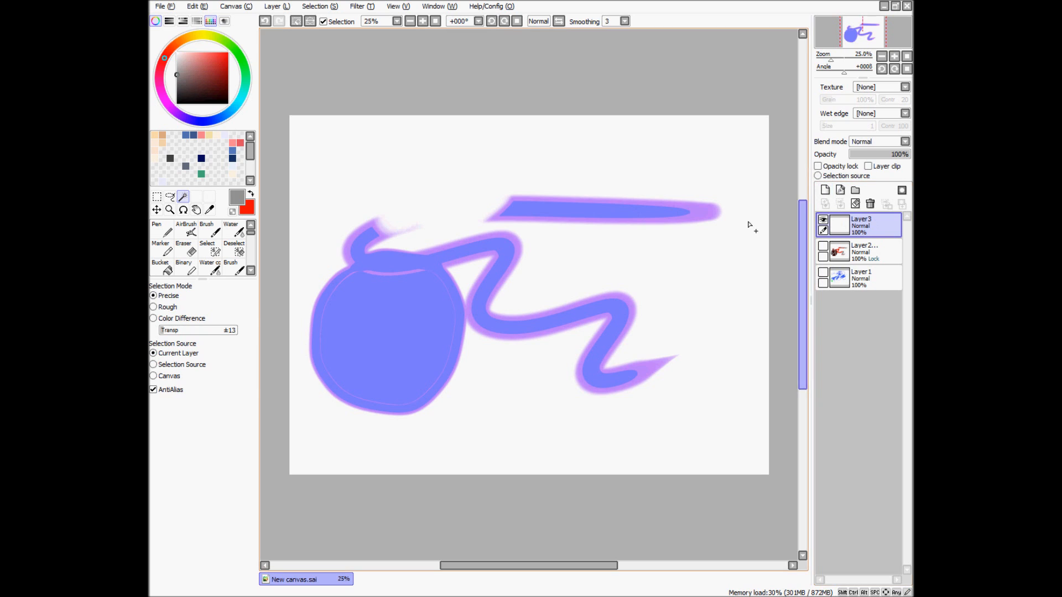
pyautogui.press('n')
pyautogui.moveTo(421, 273)
pyautogui.mouseDown()
pyautogui.moveTo(446, 213)
pyautogui.moveTo(348, 249)
pyautogui.moveTo(531, 170)
pyautogui.moveTo(686, 281)
pyautogui.moveTo(587, 270)
pyautogui.moveTo(344, 399)
pyautogui.mouseUp()
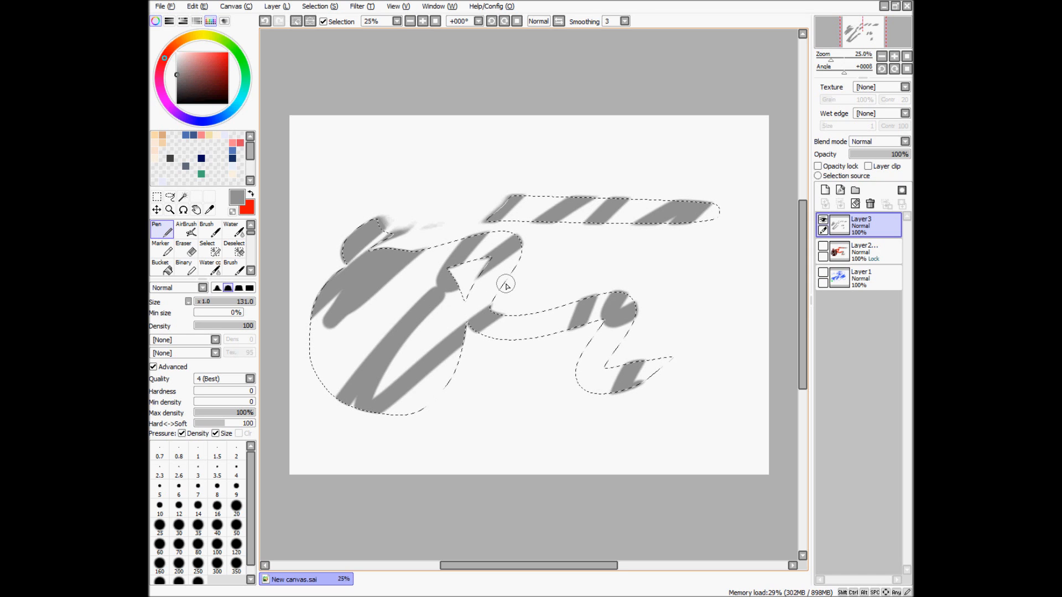
# Clear the selection around the grey strokes and undo the deselection
pyautogui.press('ctrl')
pyautogui.hotkey('ctrl', 'd')
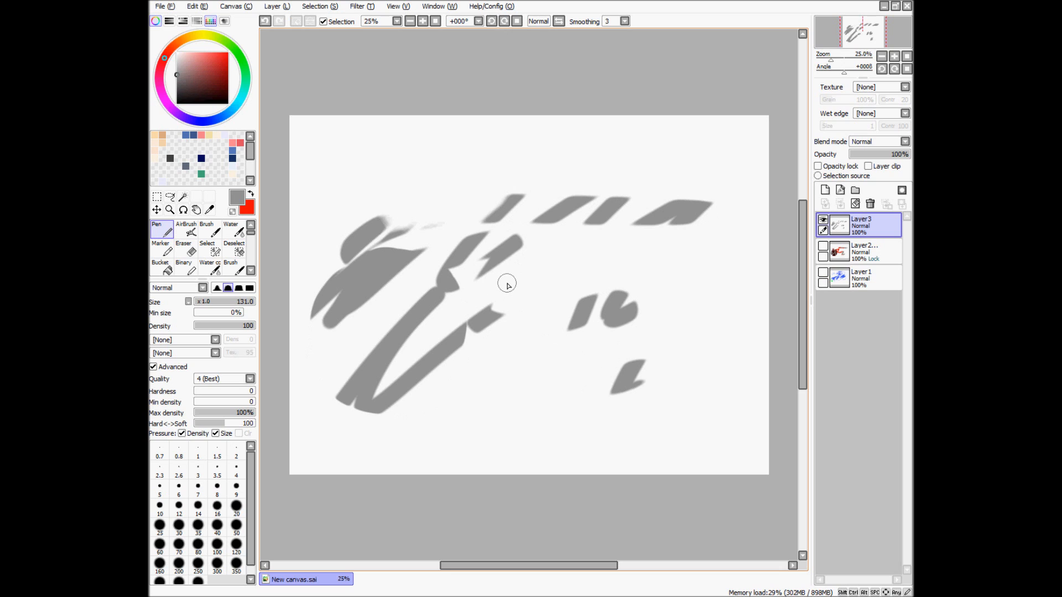
pyautogui.hotkey('ctrl', 'z')
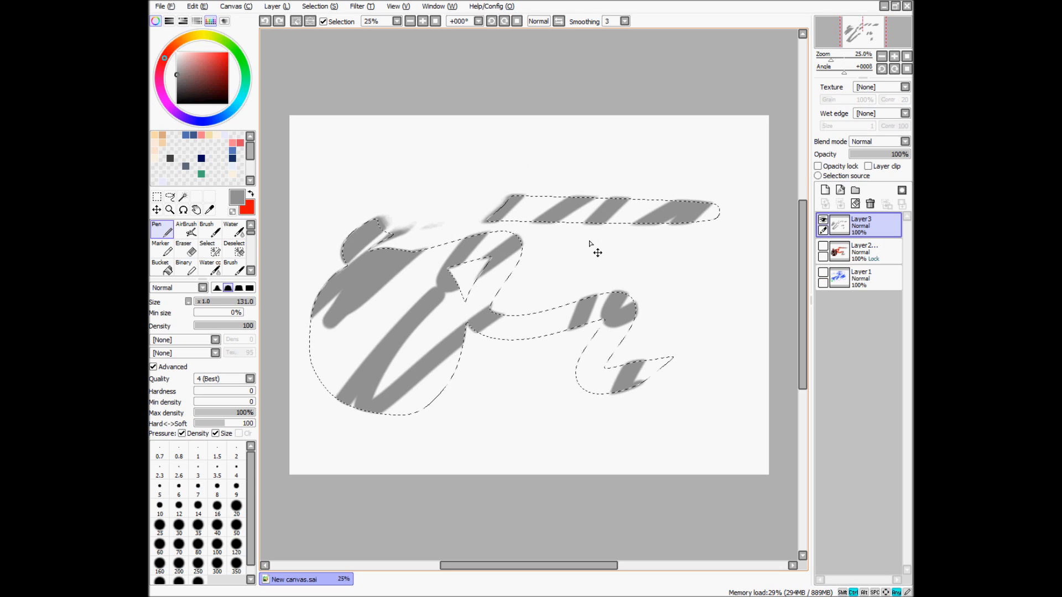
# Delete the grey paint inside the selection on the new layer and clear the selection
pyautogui.press('Delete')
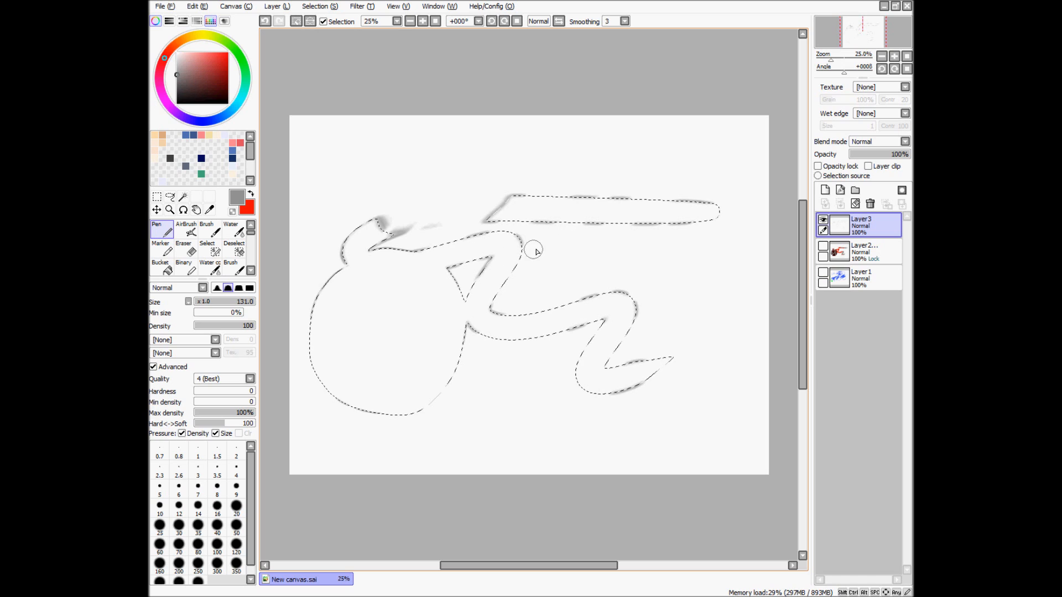
pyautogui.hotkey('ctrl', 'd')
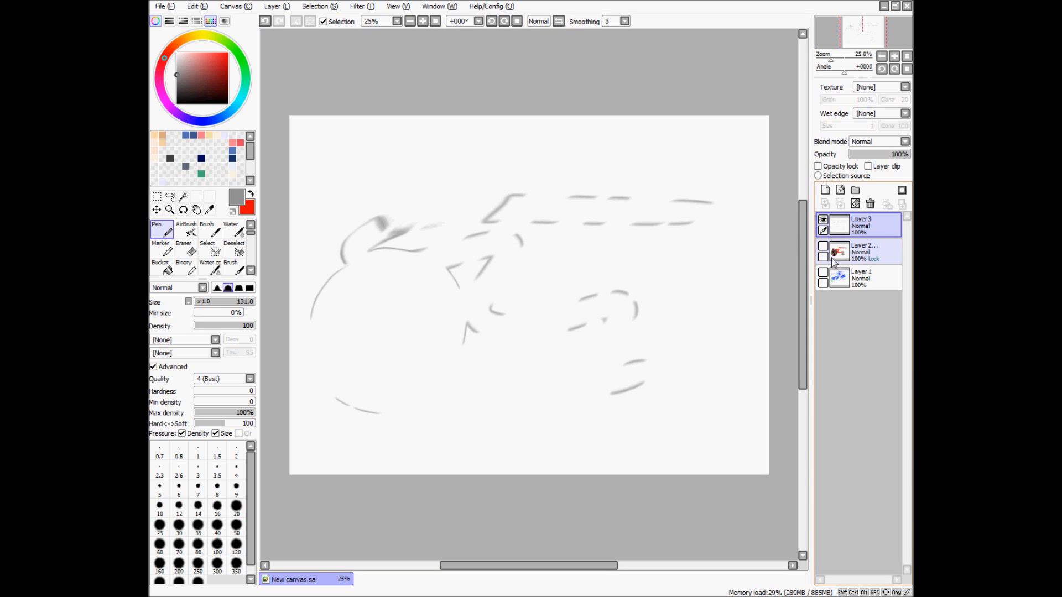
# Toggle the individual layers' visibility to compare their contents, leaving Layer1, Layer2... and Layer3 all shown
pyautogui.click(823, 220)
pyautogui.click(823, 246)
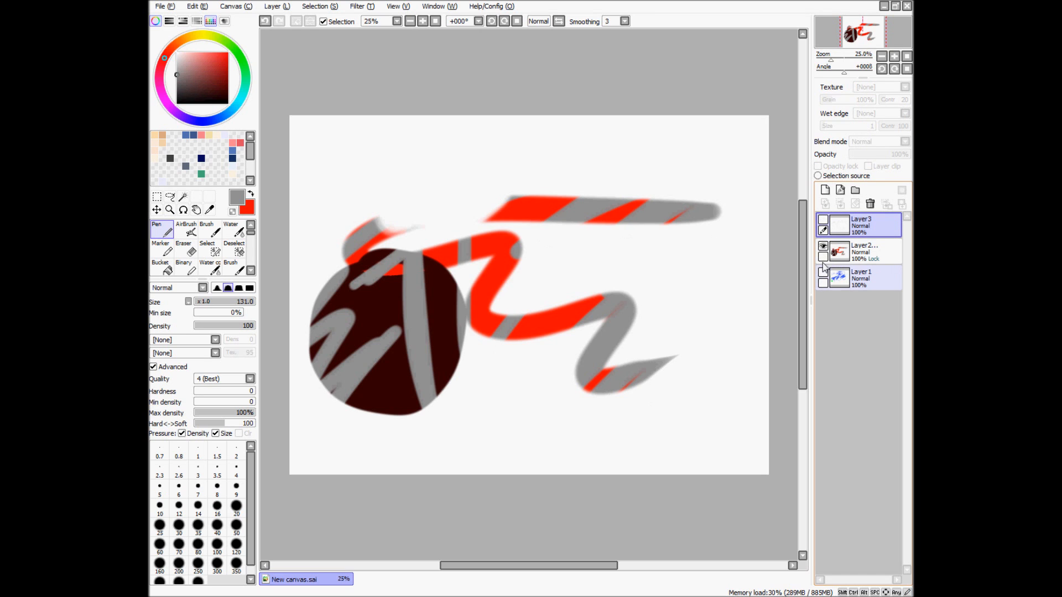
pyautogui.click(823, 273)
pyautogui.click(823, 246)
pyautogui.click(823, 246)
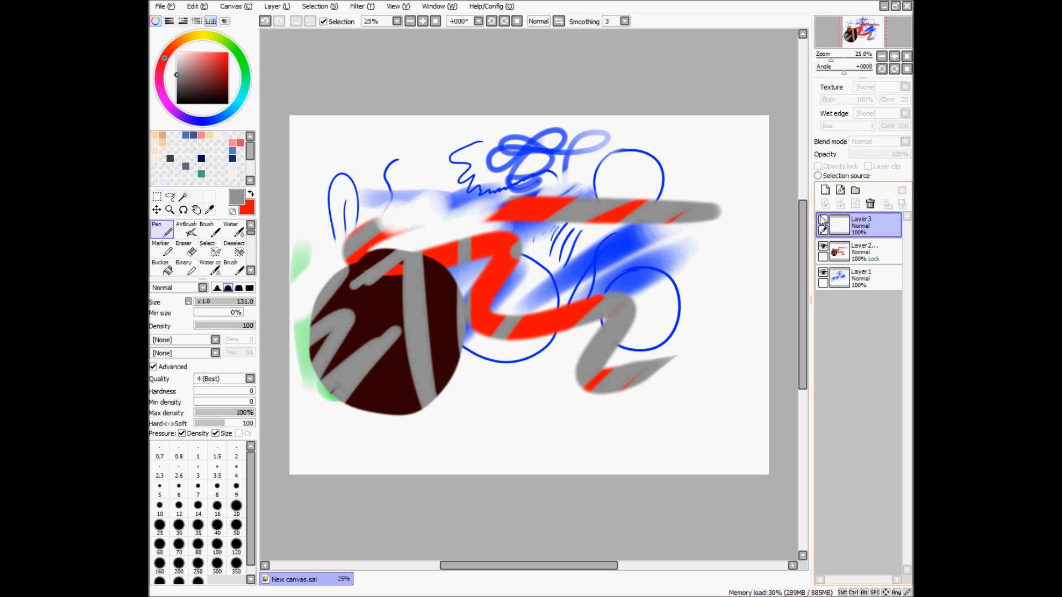
pyautogui.click(822, 220)
pyautogui.scroll(-2, 802, 254)
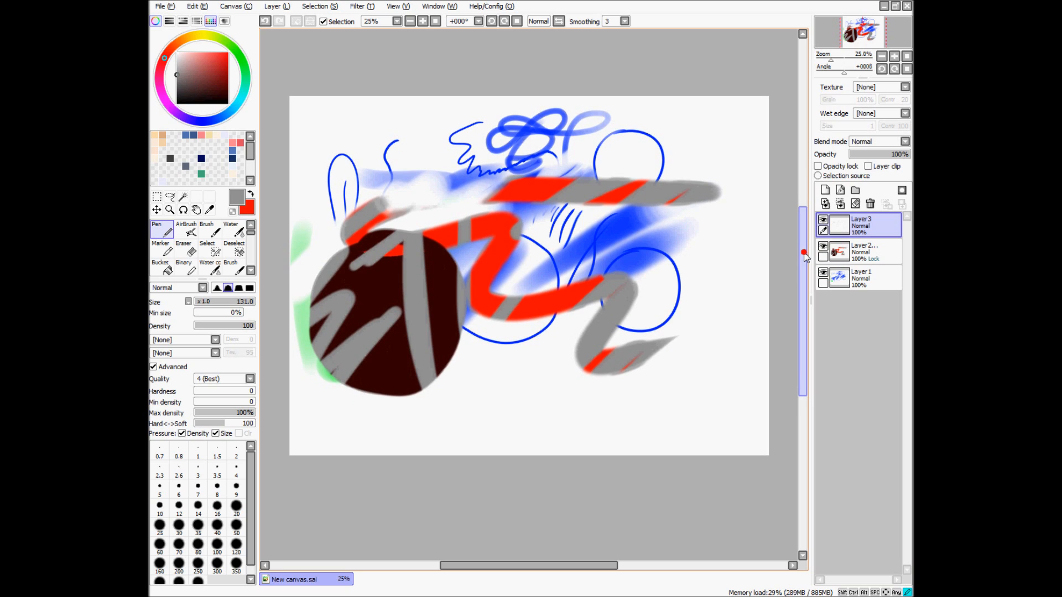